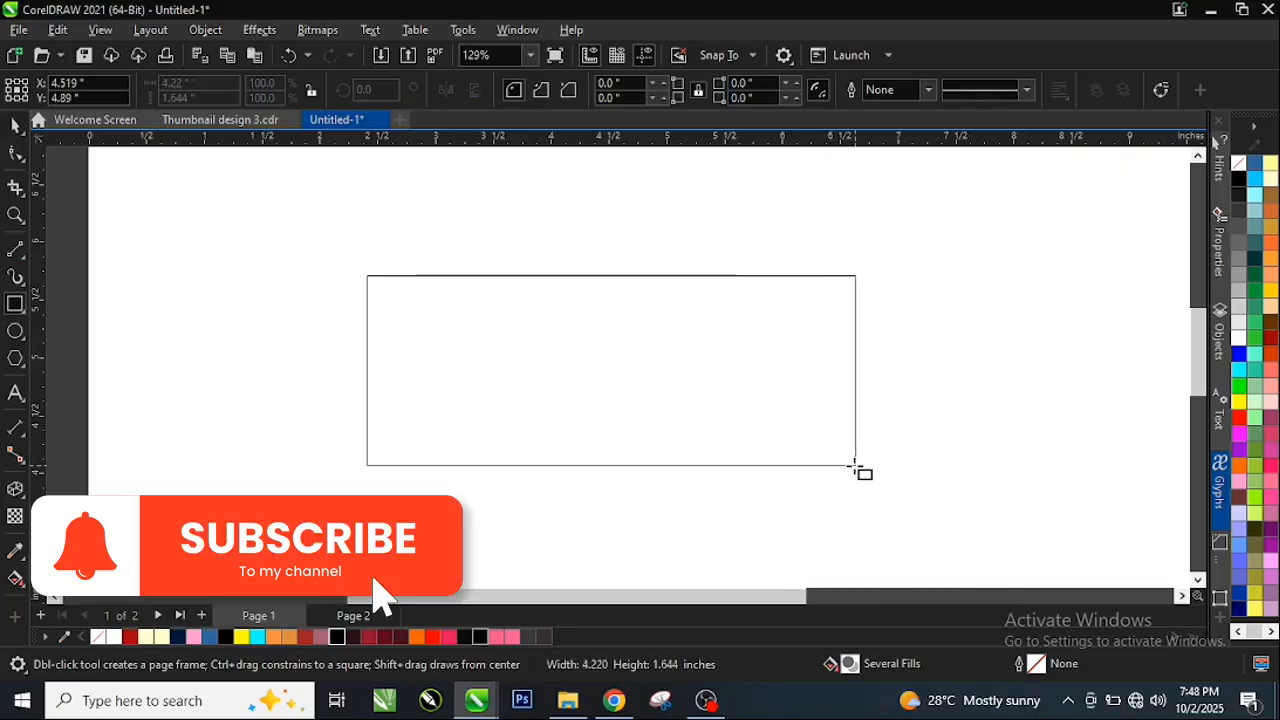
Convert the drawn rectangle to curves
scroll(870, 451, "up", 1)
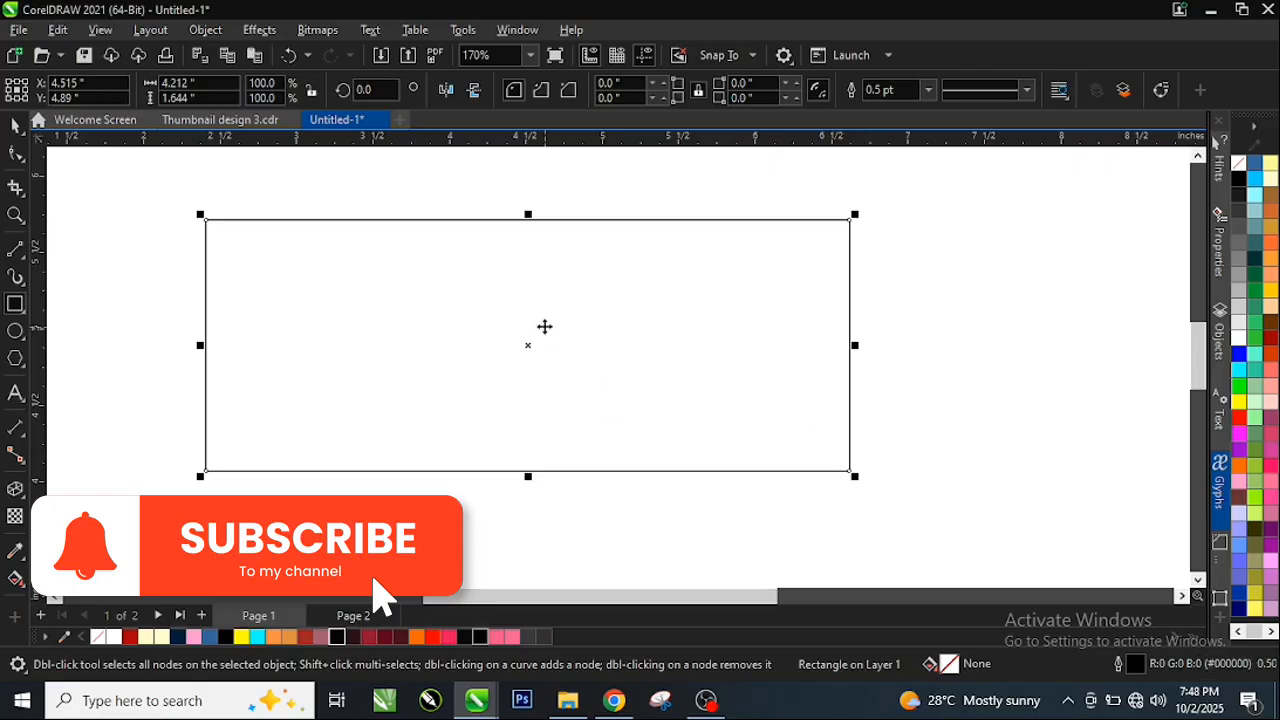
key("space")
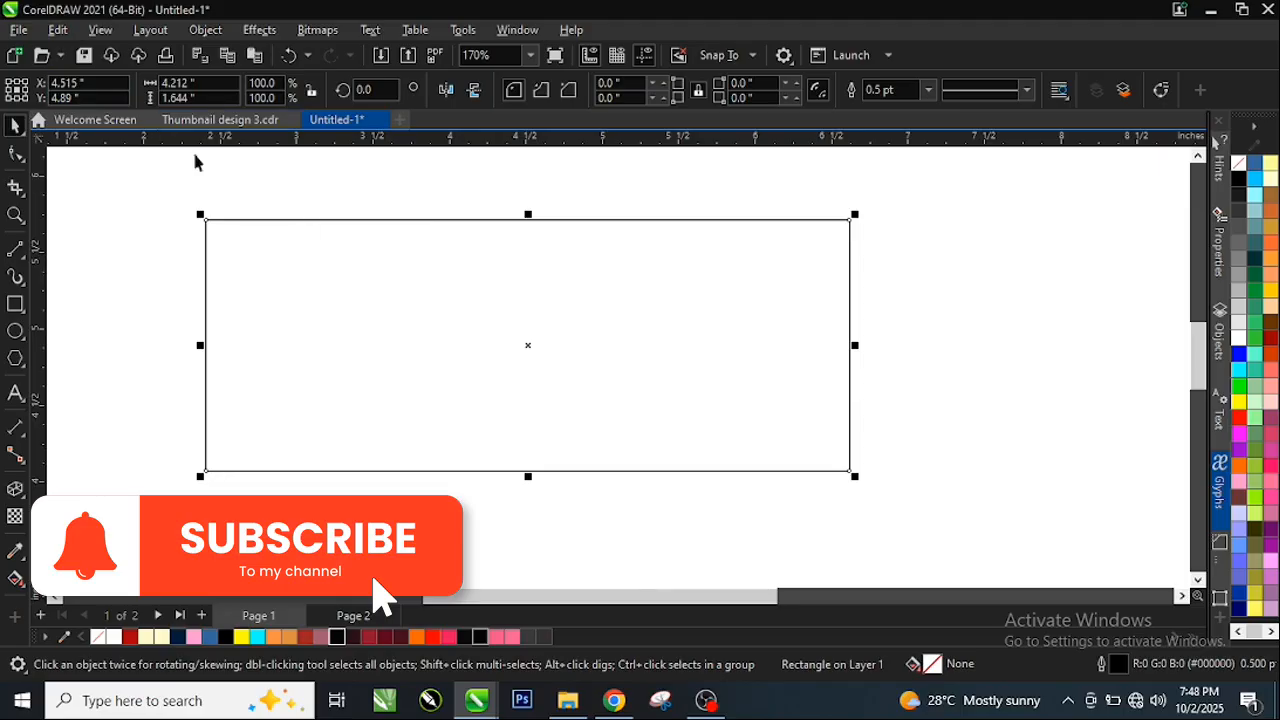
right_click(473, 306)
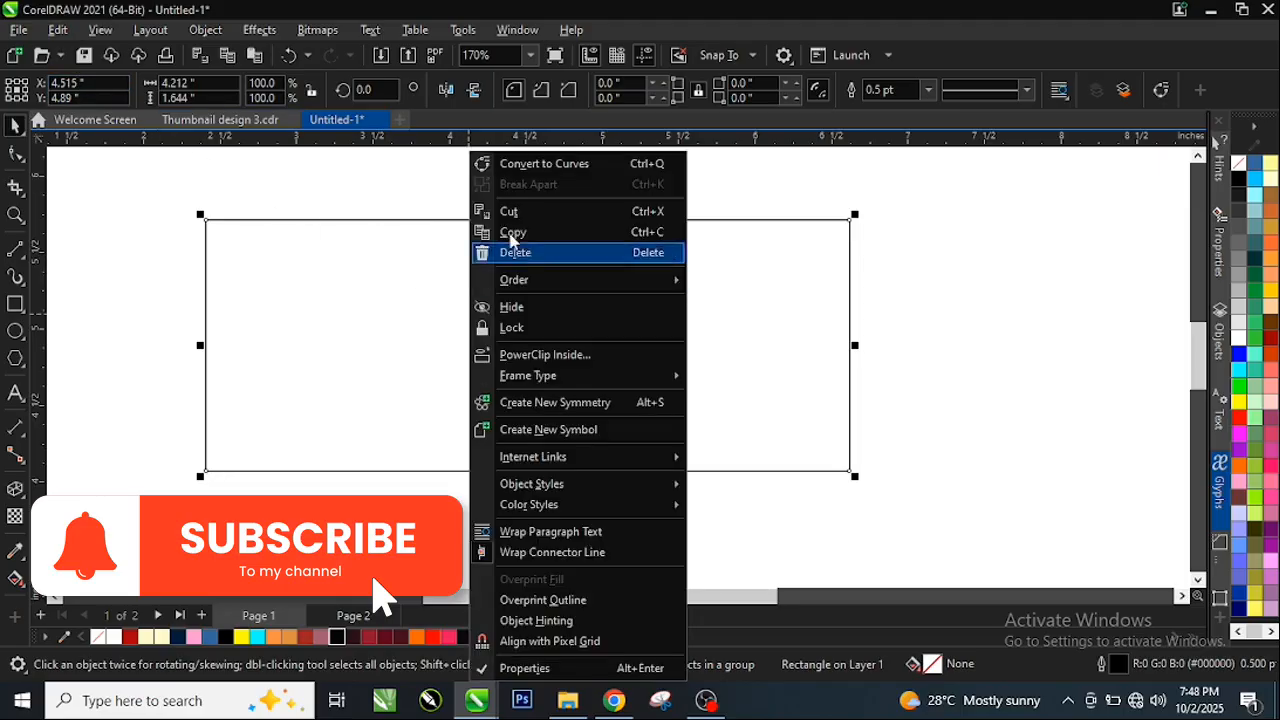
left_click(532, 164)
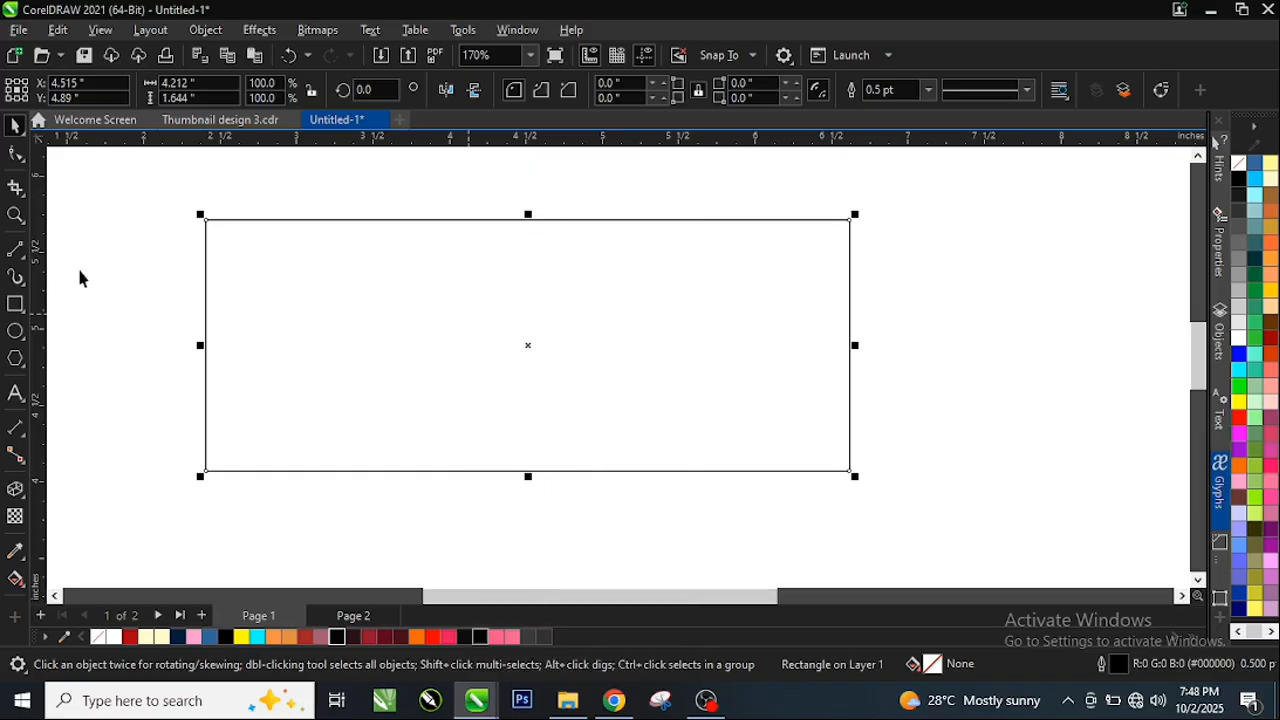
Taper the shape by selecting its two right corner nodes and scaling them vertically inward toward the centre
left_click(17, 155)
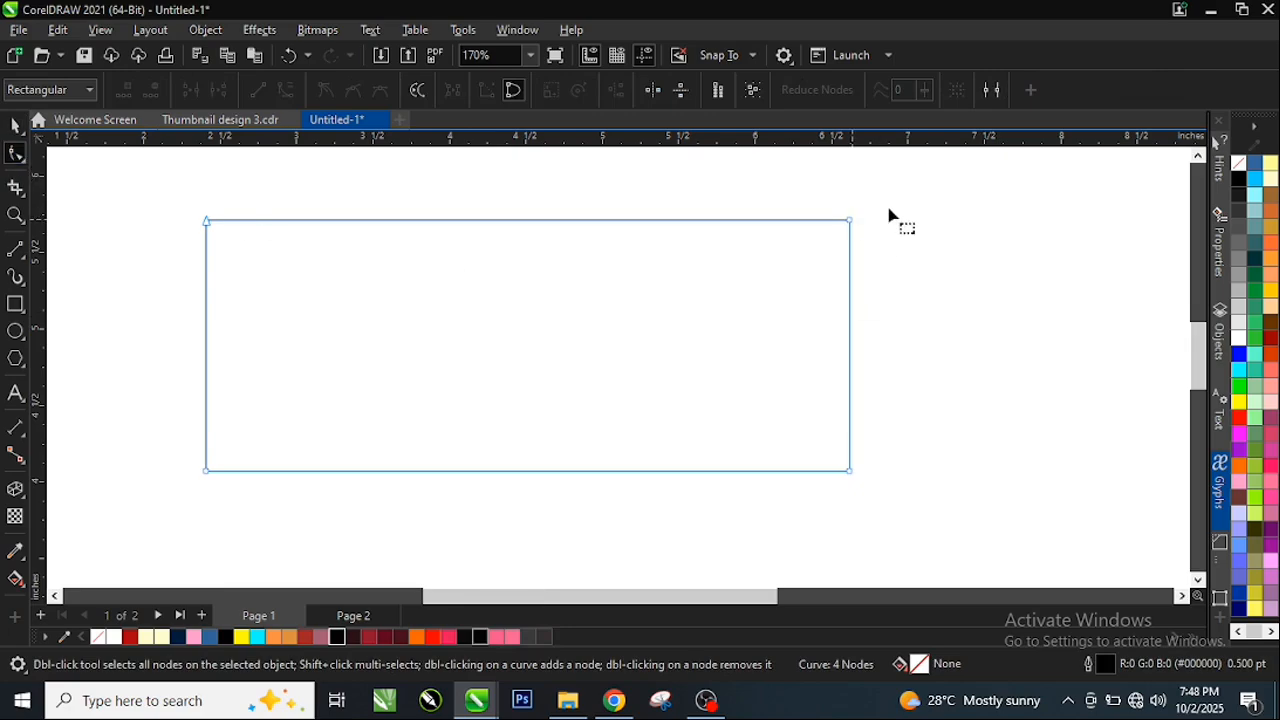
left_click_drag(816, 318, 816, 492)
left_click(849, 327)
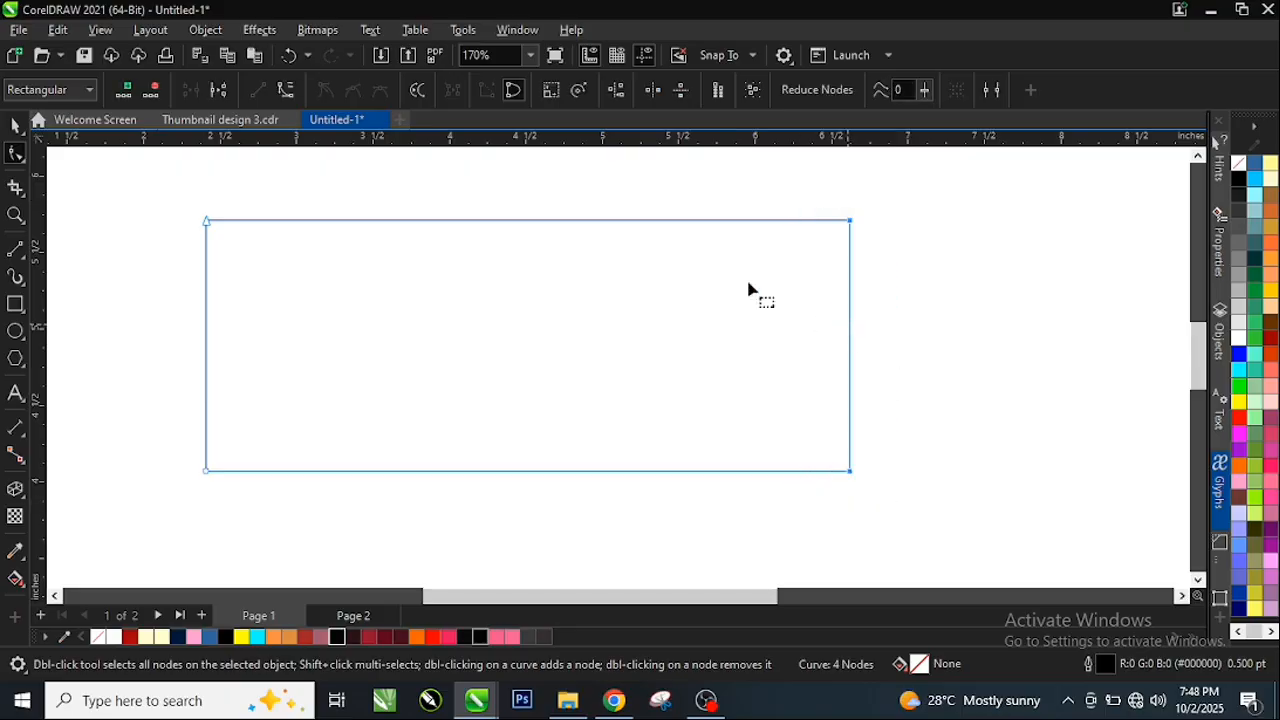
left_click(553, 90)
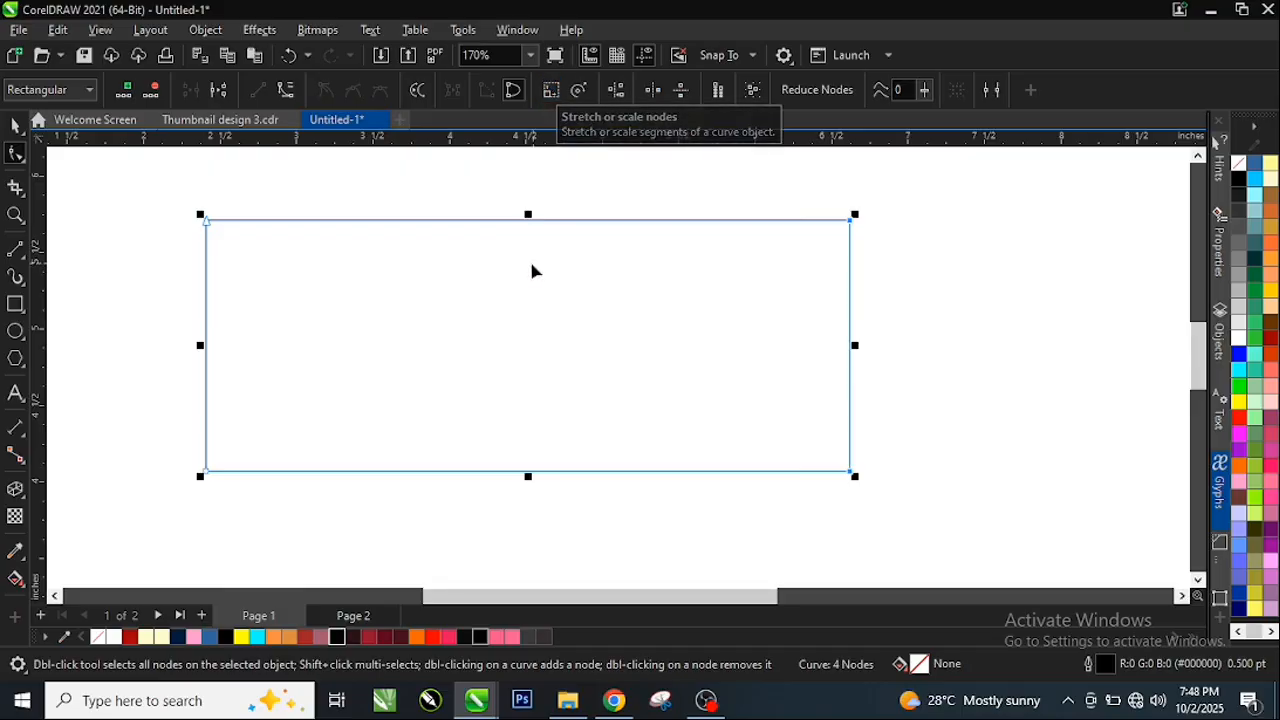
left_click_drag(528, 476, 529, 428)
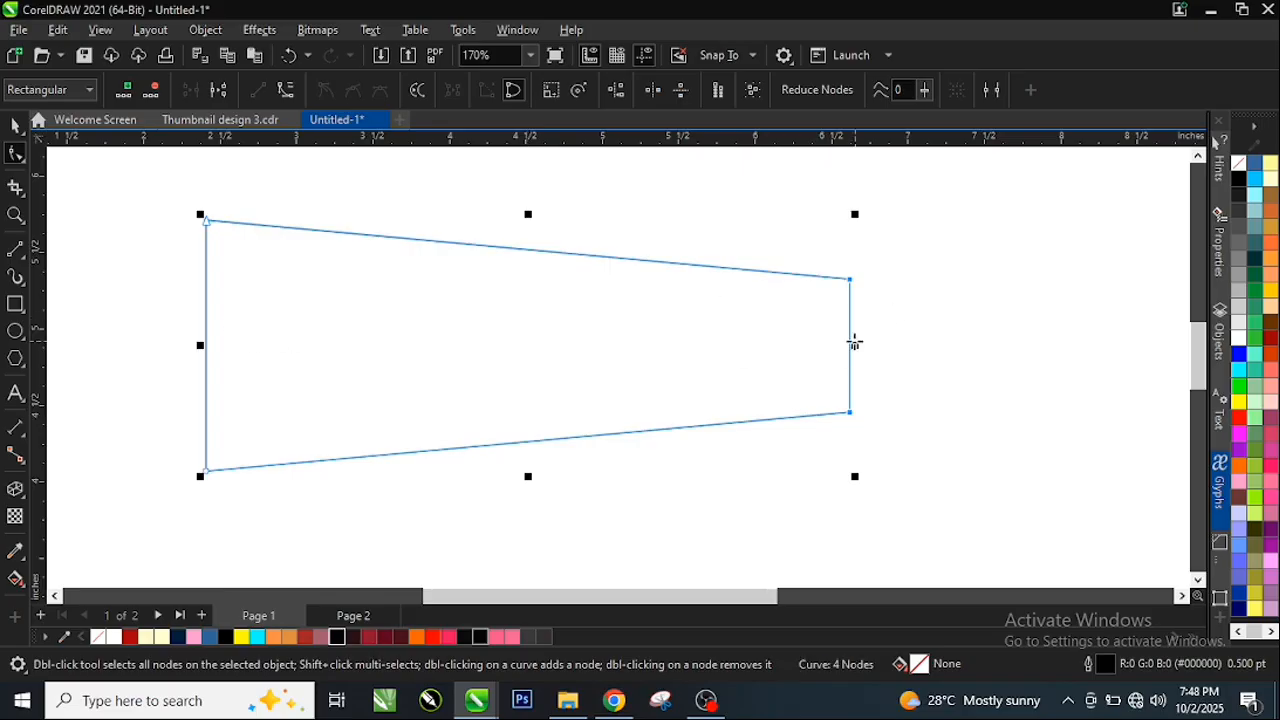
Extrude the tapered shape toward its left, placing the vanishing point at about -2.62 in, 0.40 in
left_click(16, 490)
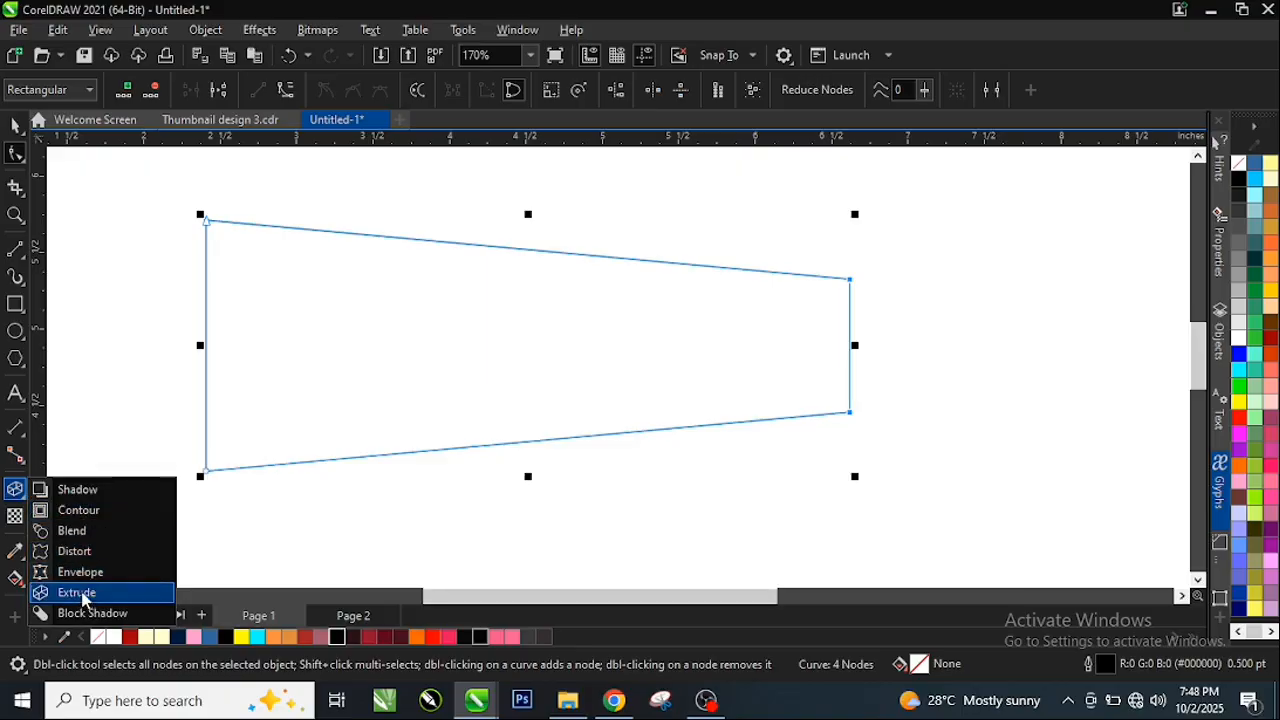
left_click(15, 126)
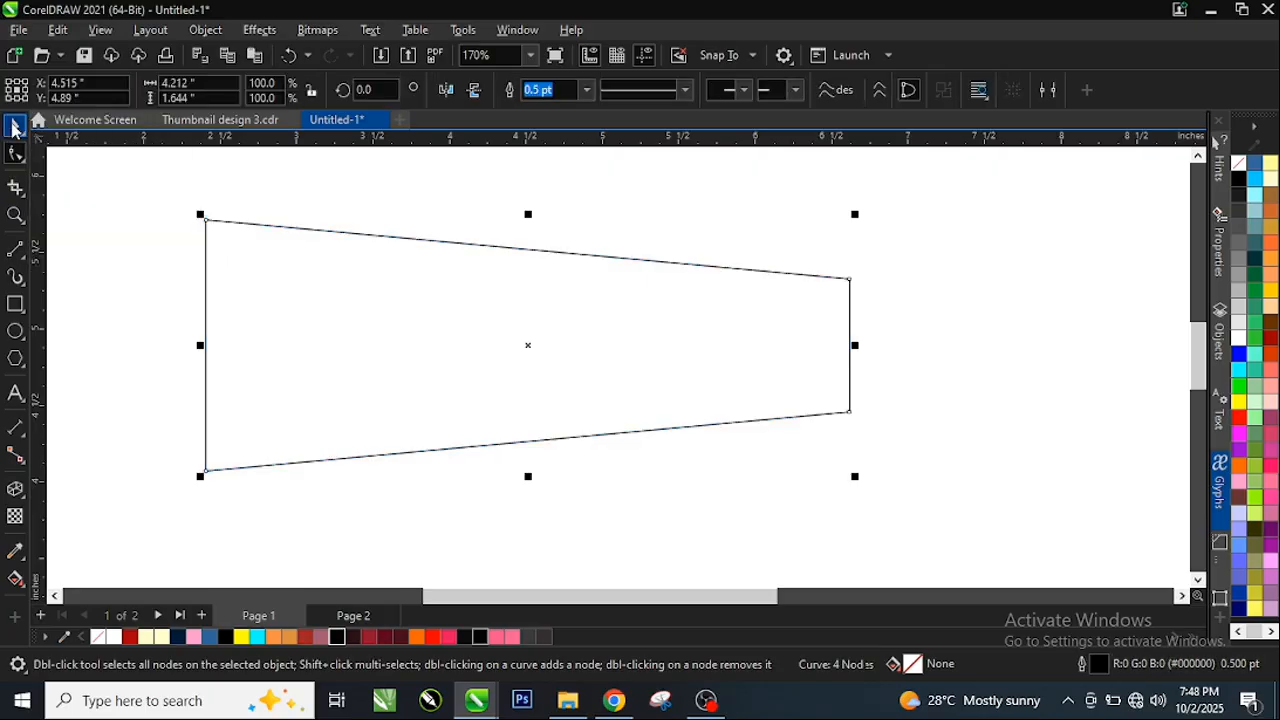
left_click(20, 518)
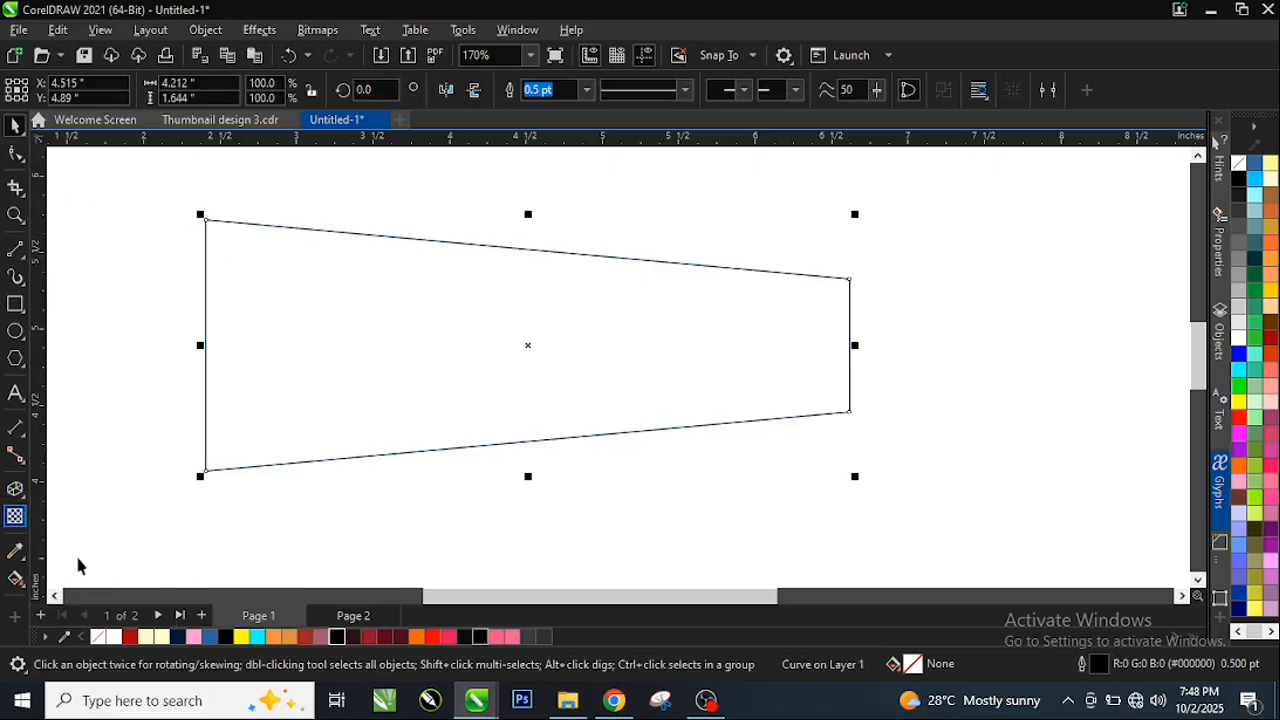
mouse_move(15, 489)
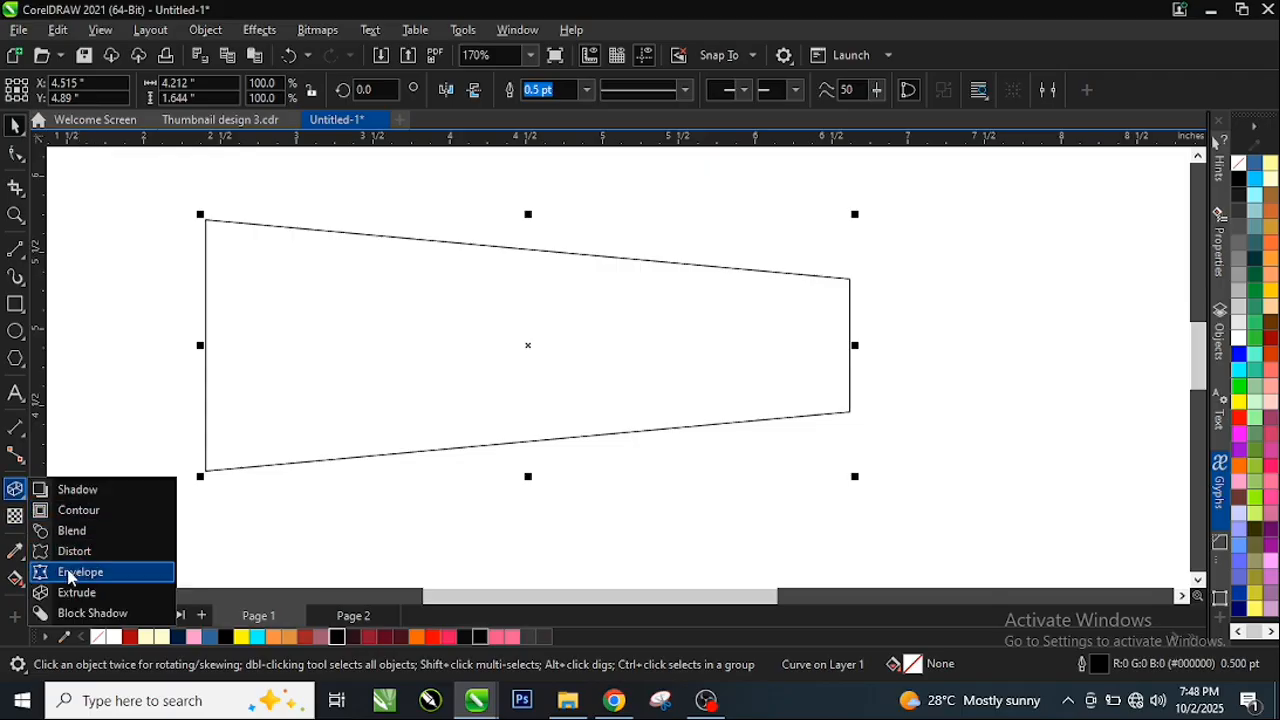
left_click(77, 593)
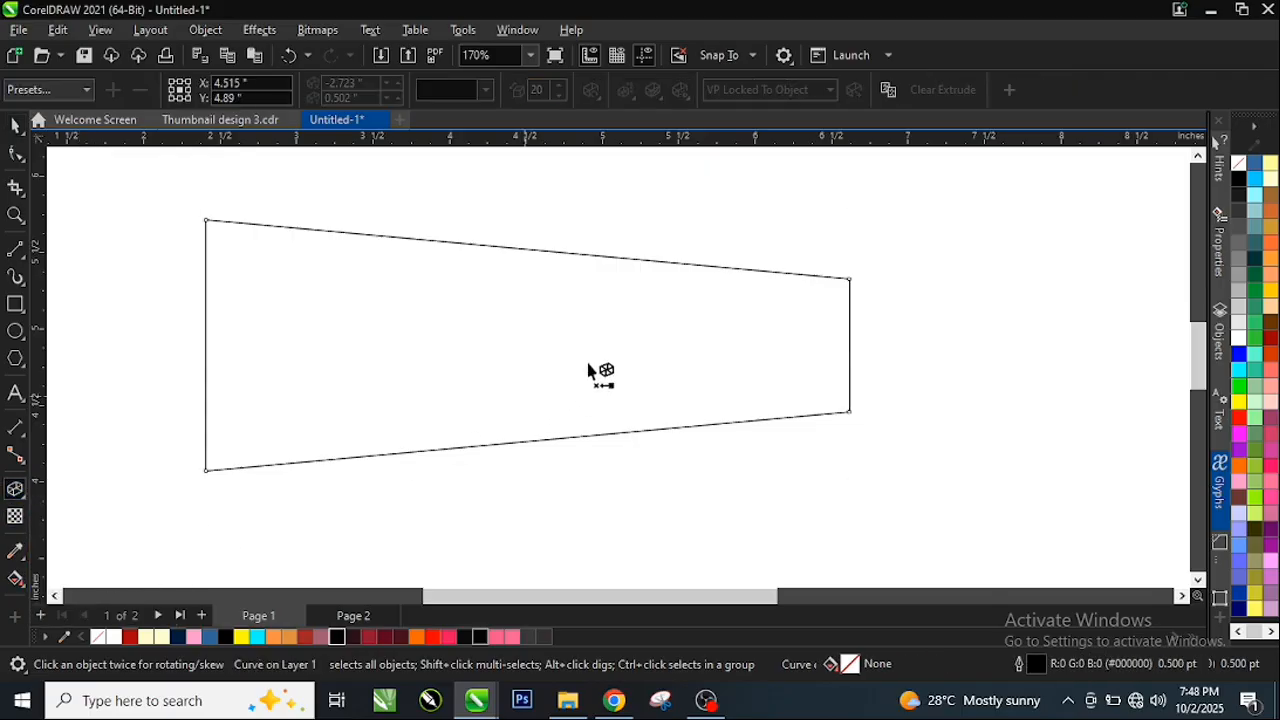
left_click_drag(617, 363, 127, 284)
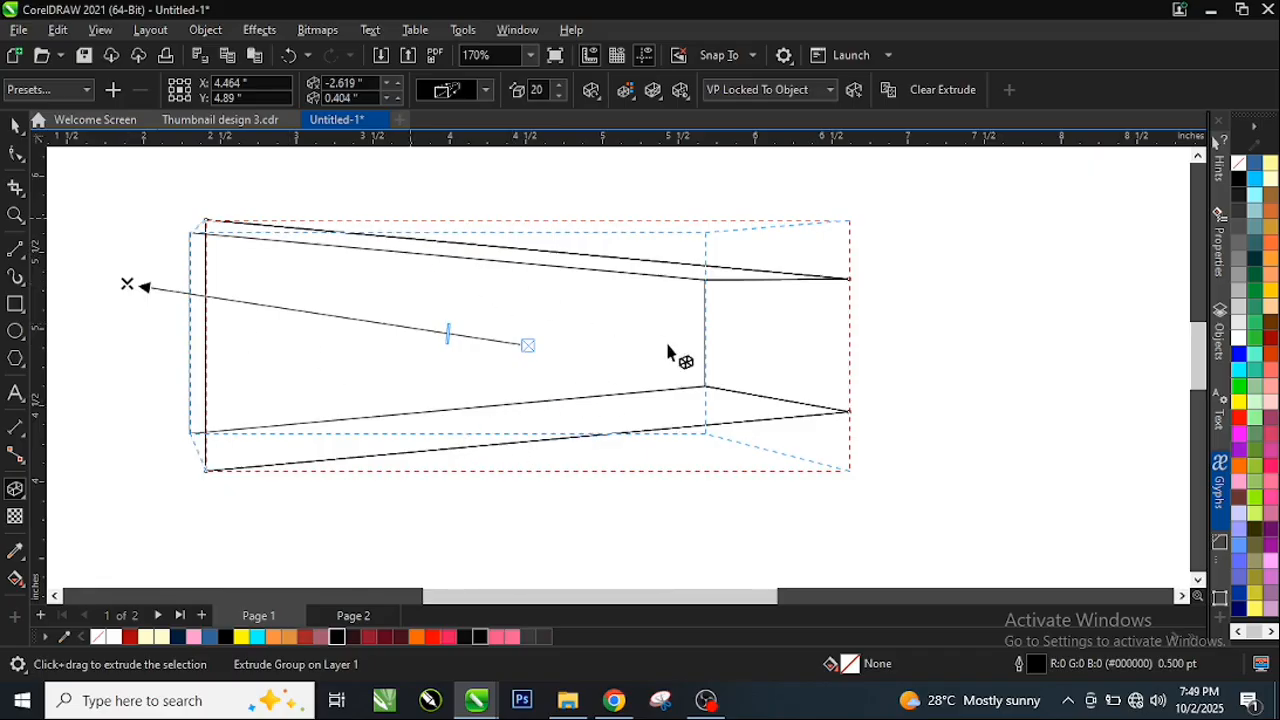
left_click(14, 125)
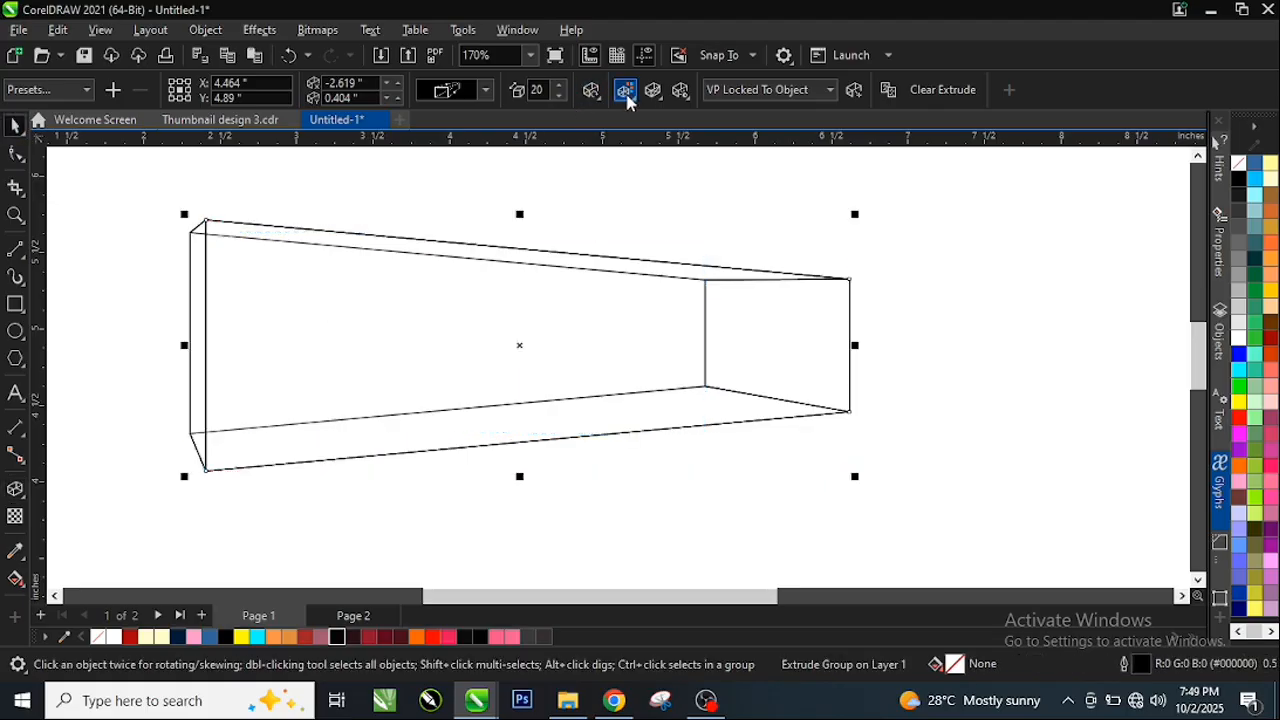
Give the extrusion a solid near-black color of C 72, M 69, Y 65, K 82
left_click(626, 95)
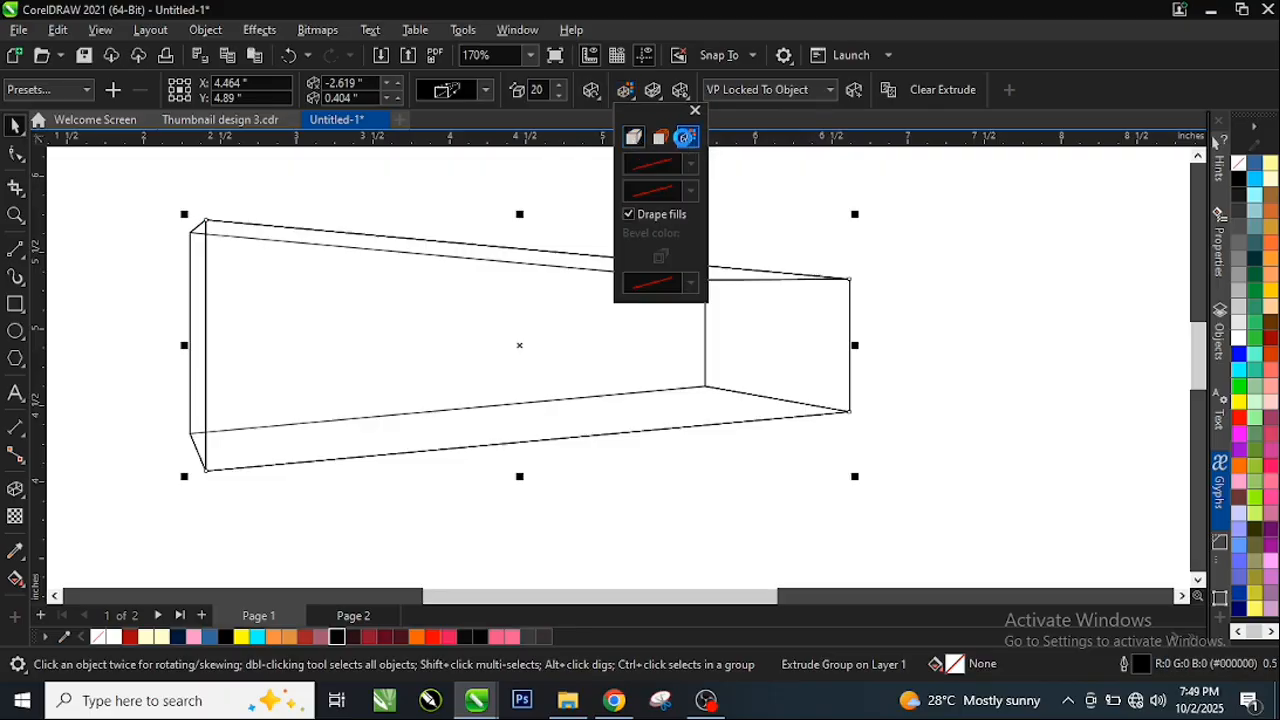
left_click(685, 137)
left_click(660, 138)
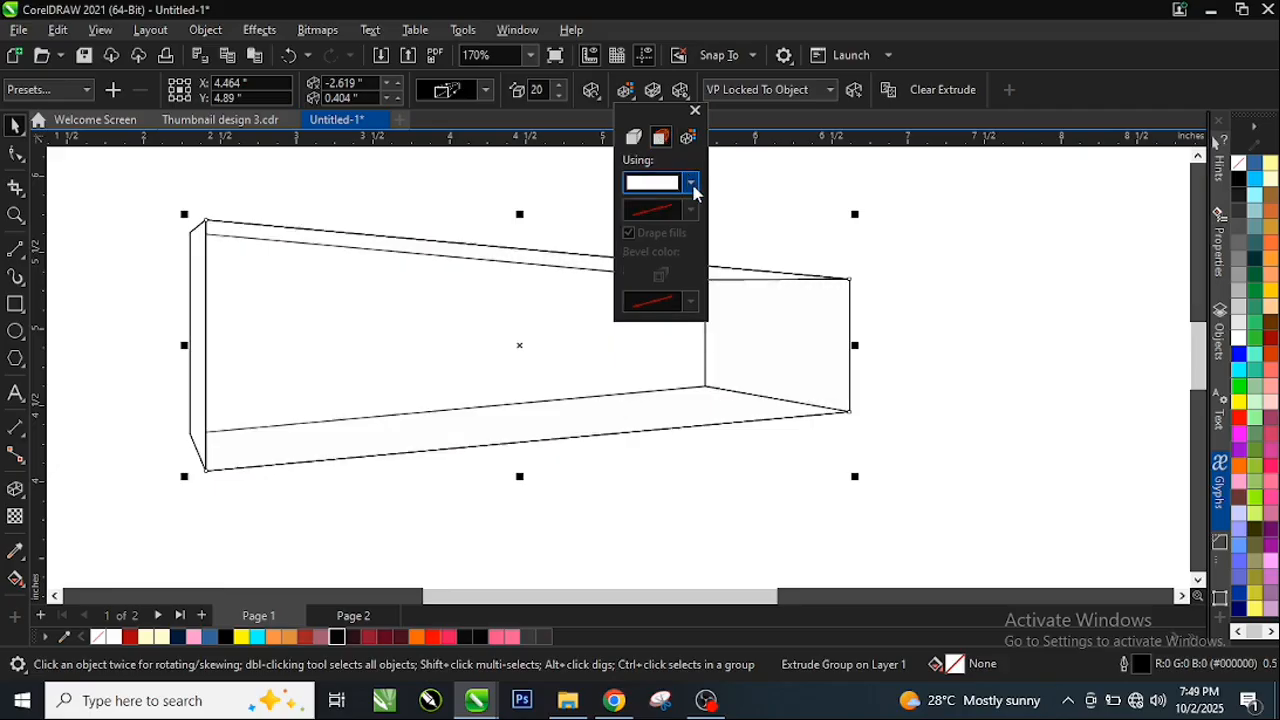
left_click(690, 184)
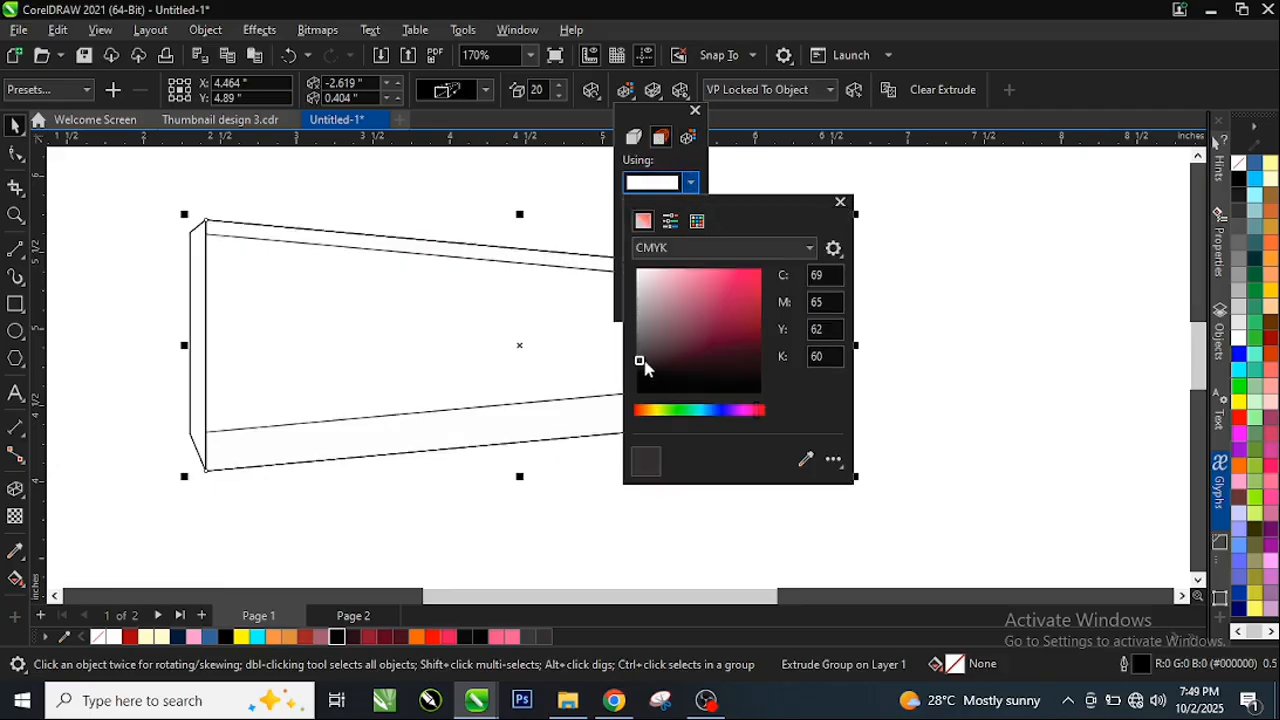
left_click_drag(645, 368, 643, 354)
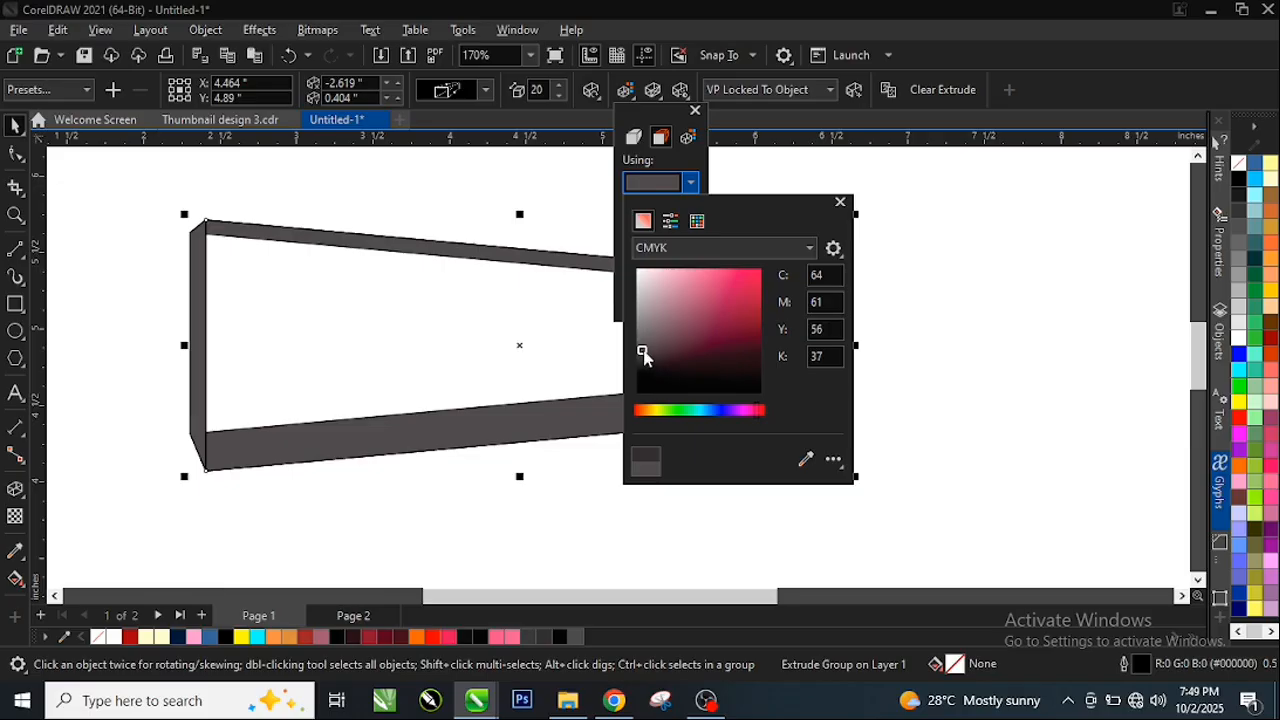
left_click(643, 361)
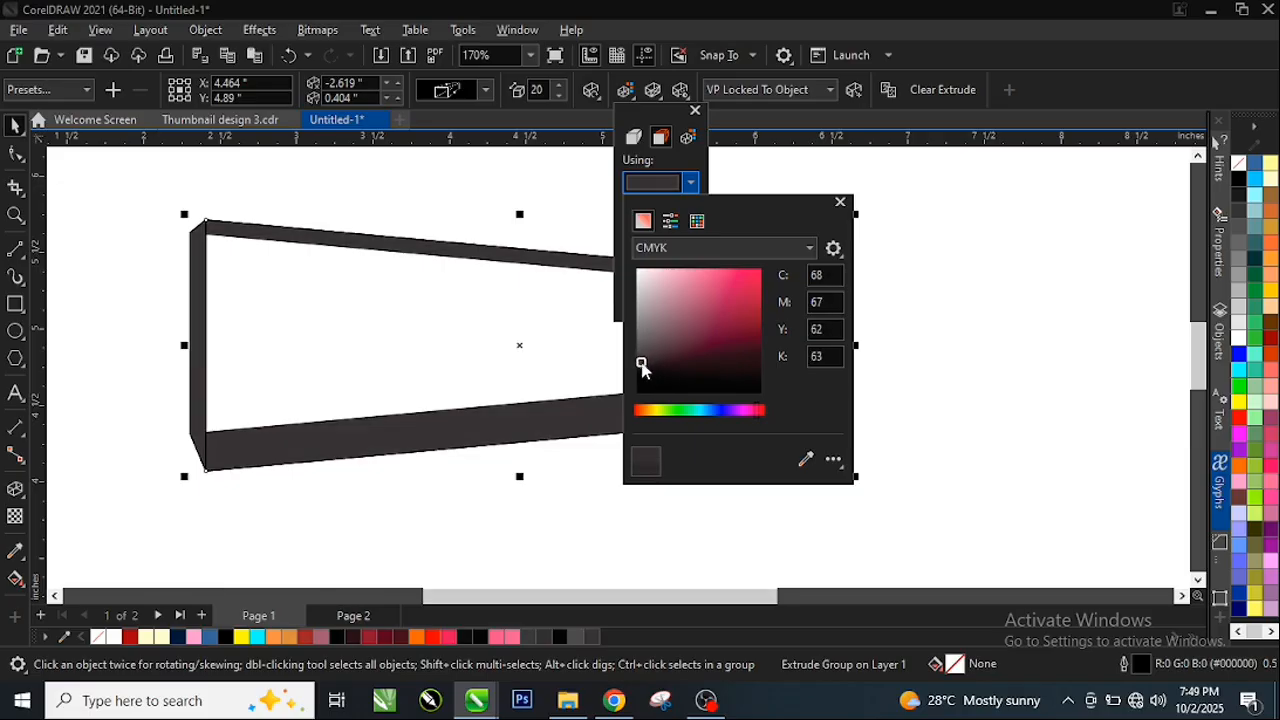
left_click(641, 365)
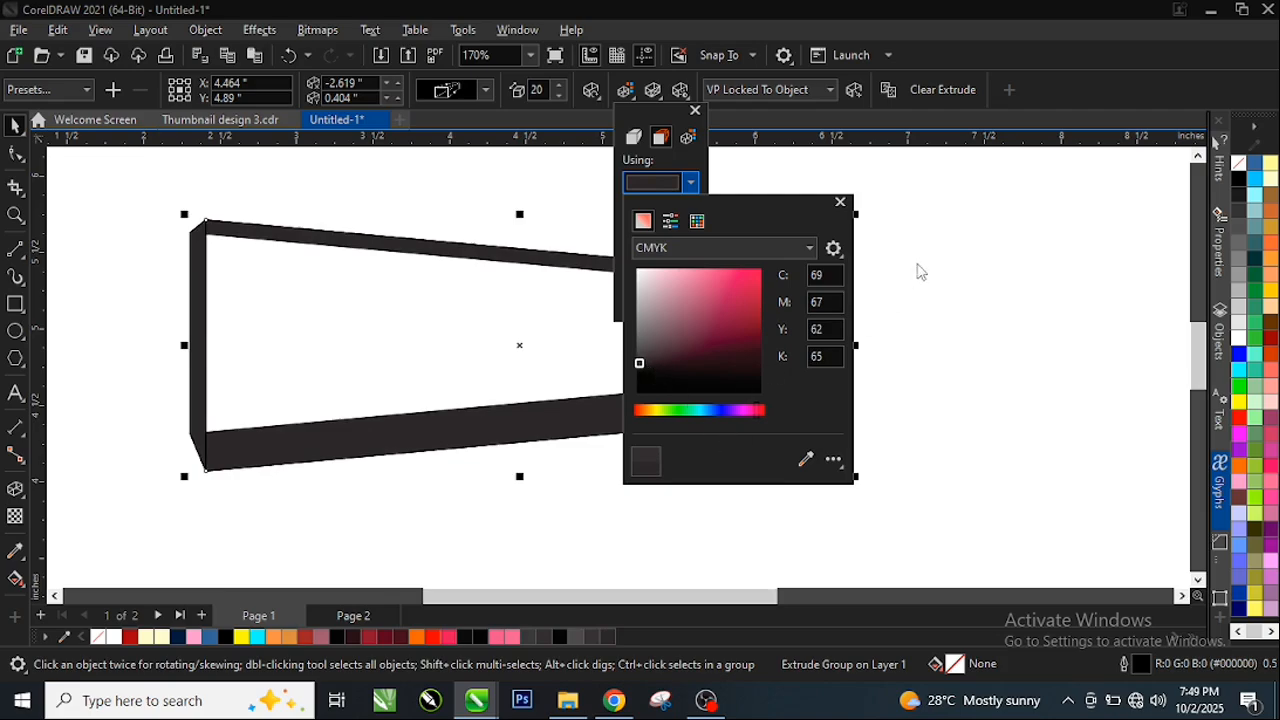
left_click(641, 371)
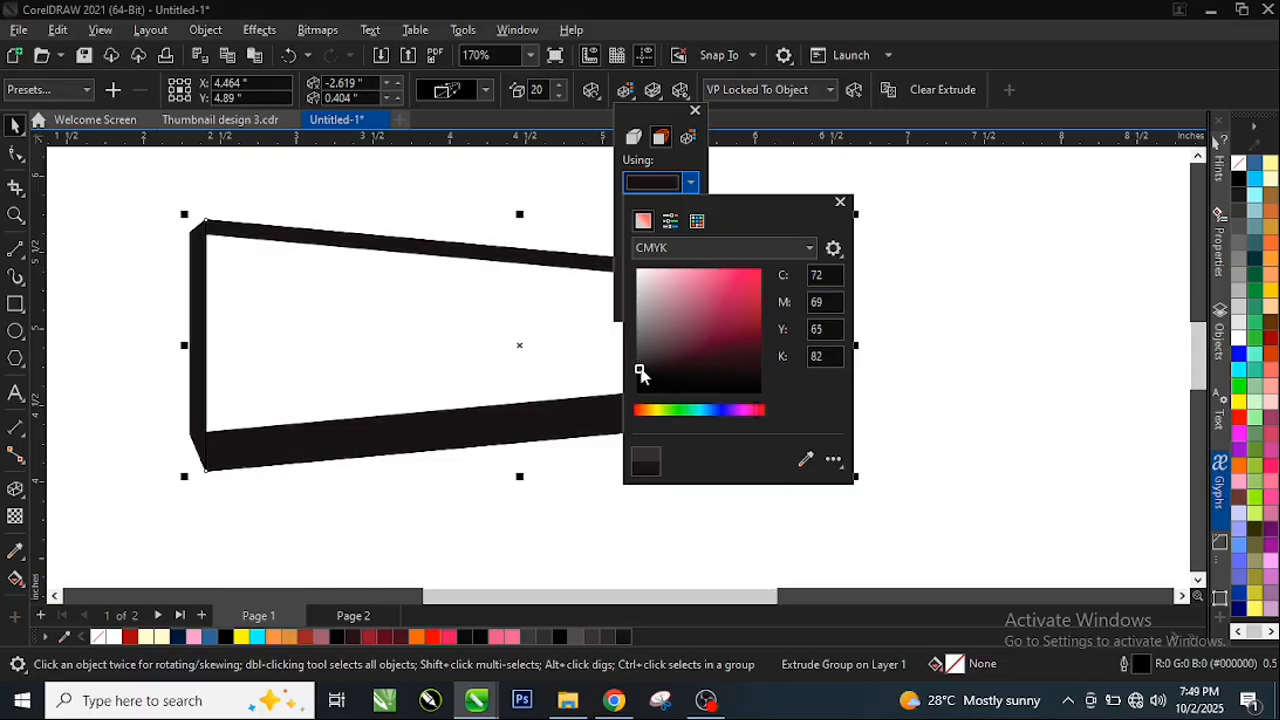
left_click(939, 292)
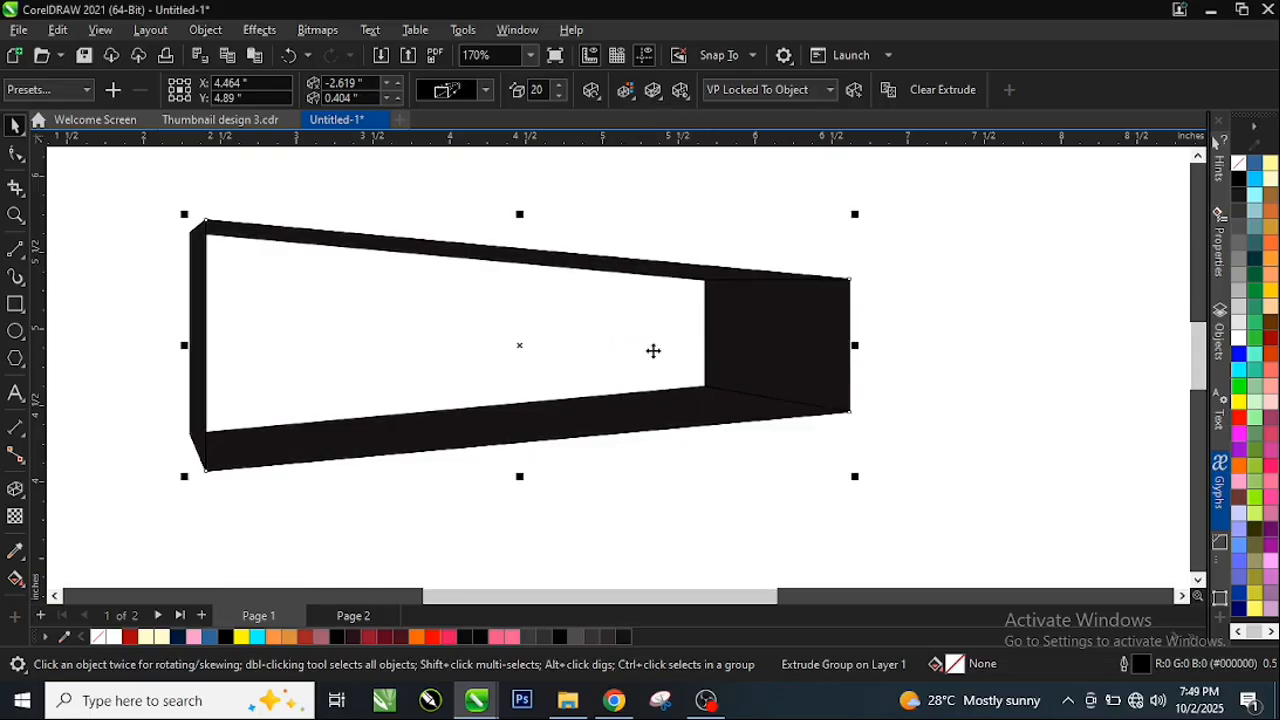
Fill the extruded shape's front face with yellow and remove its outline
left_click(583, 349)
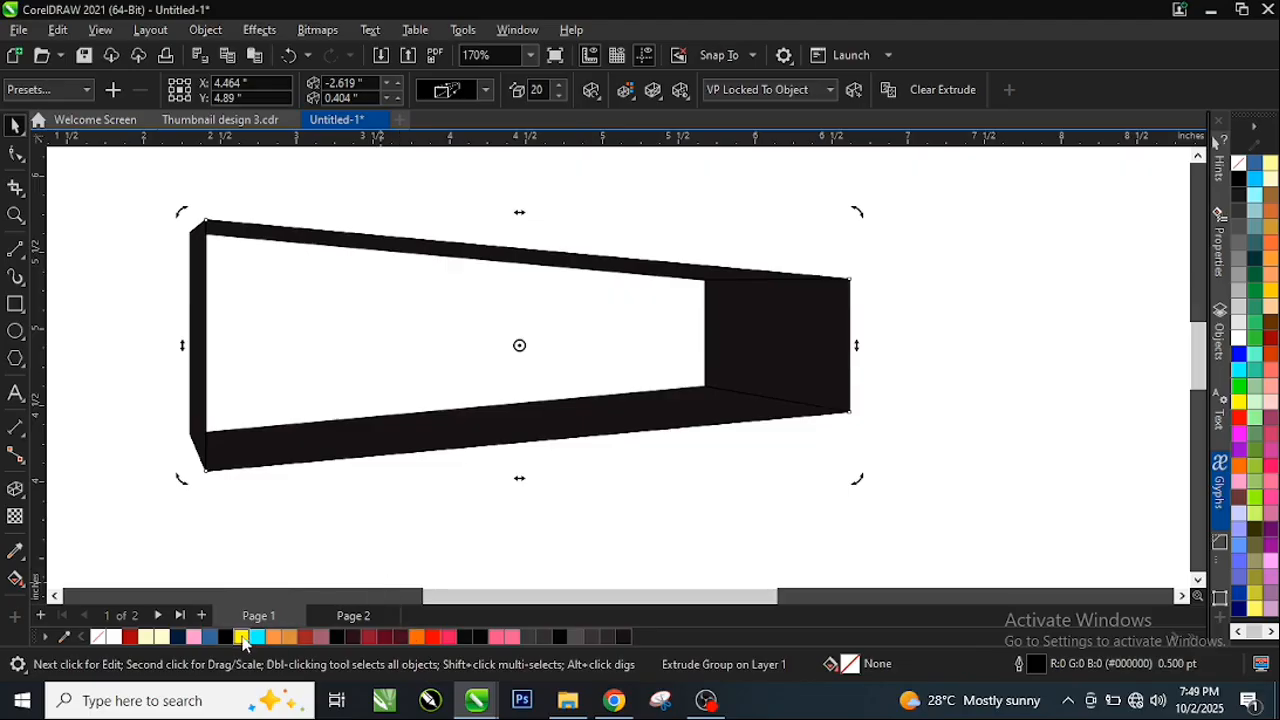
left_click_drag(240, 640, 427, 375)
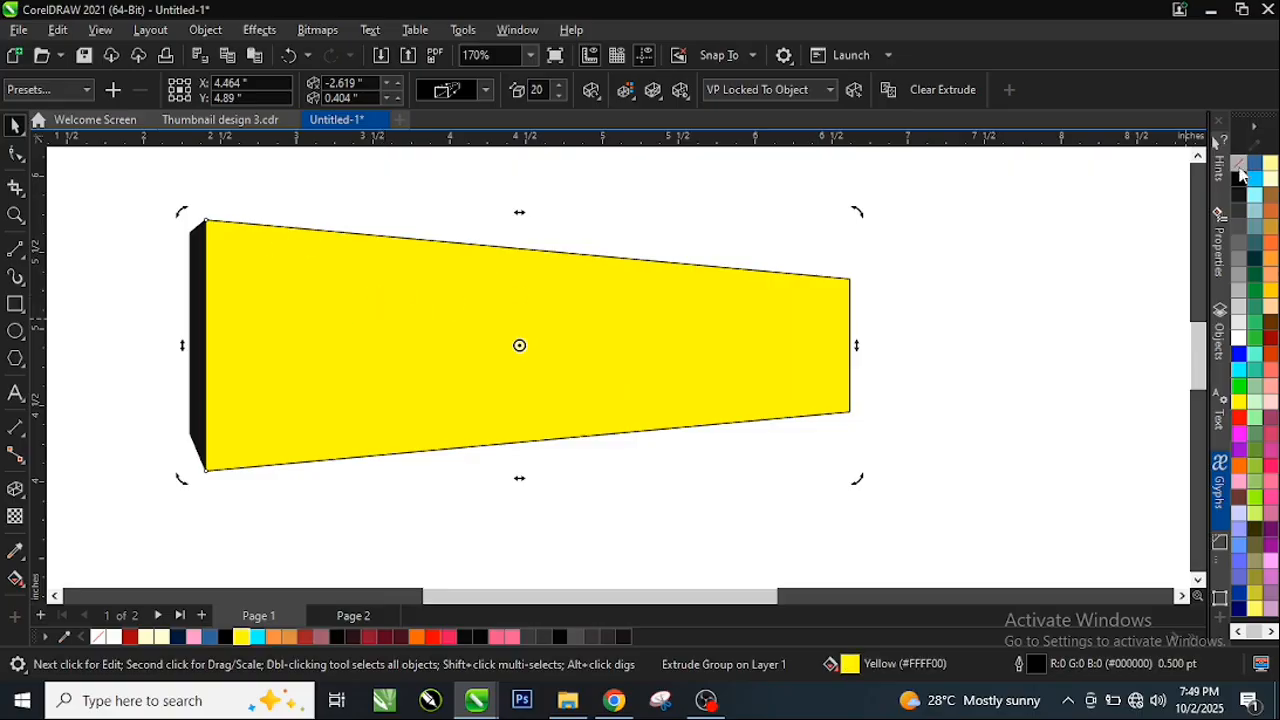
right_click(1240, 170)
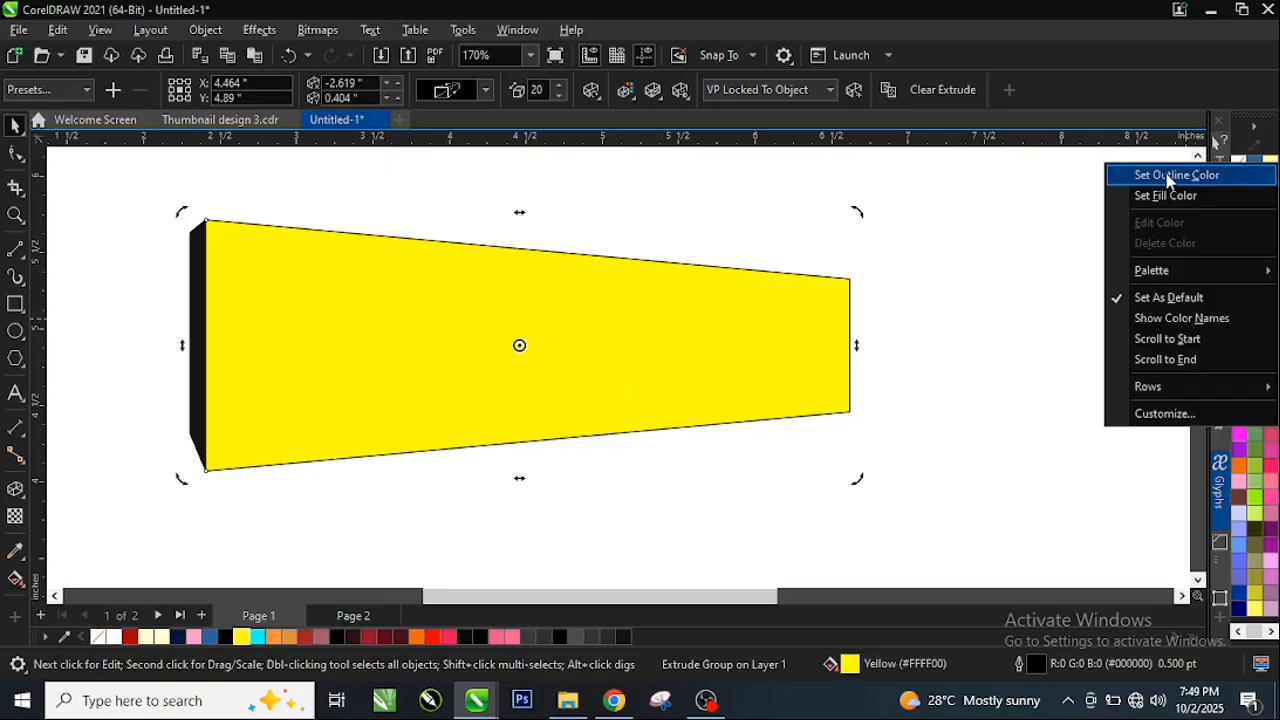
left_click(1238, 176)
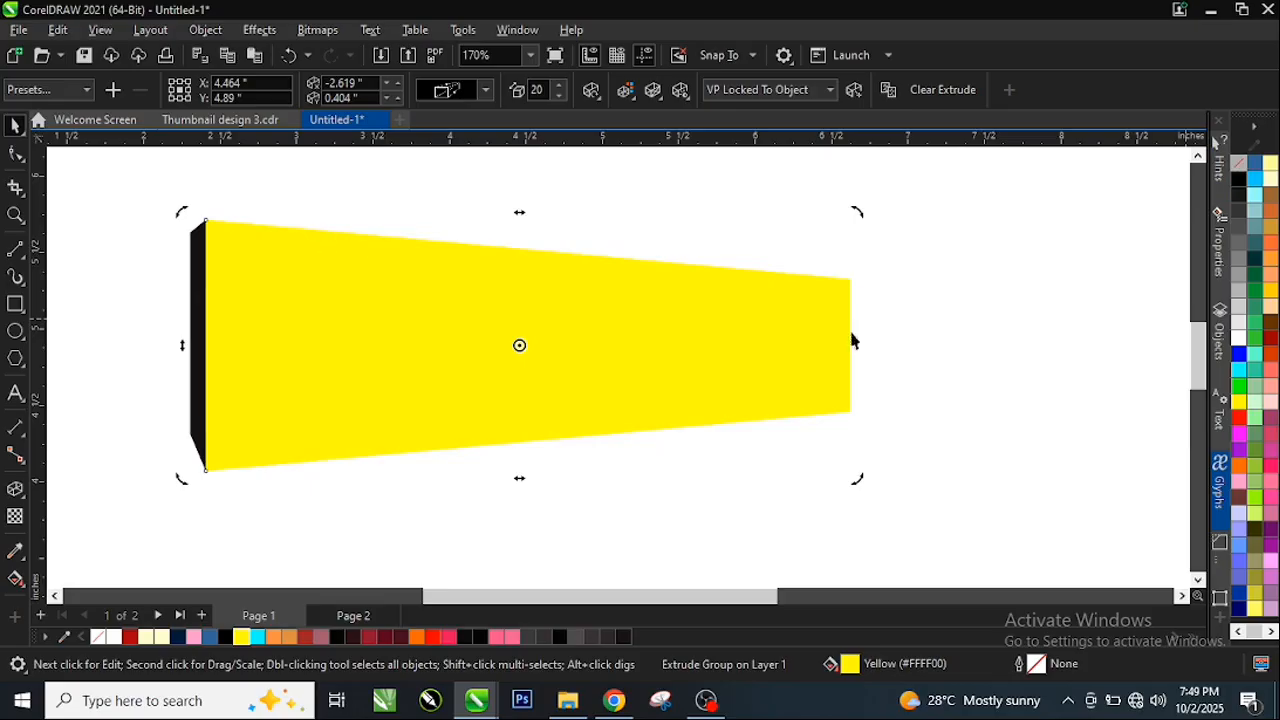
left_click(950, 265)
Create a centred copy of the yellow face, fill it black, and scale it to about 82.7% (3.48 × 1.36 in)
left_click(530, 350)
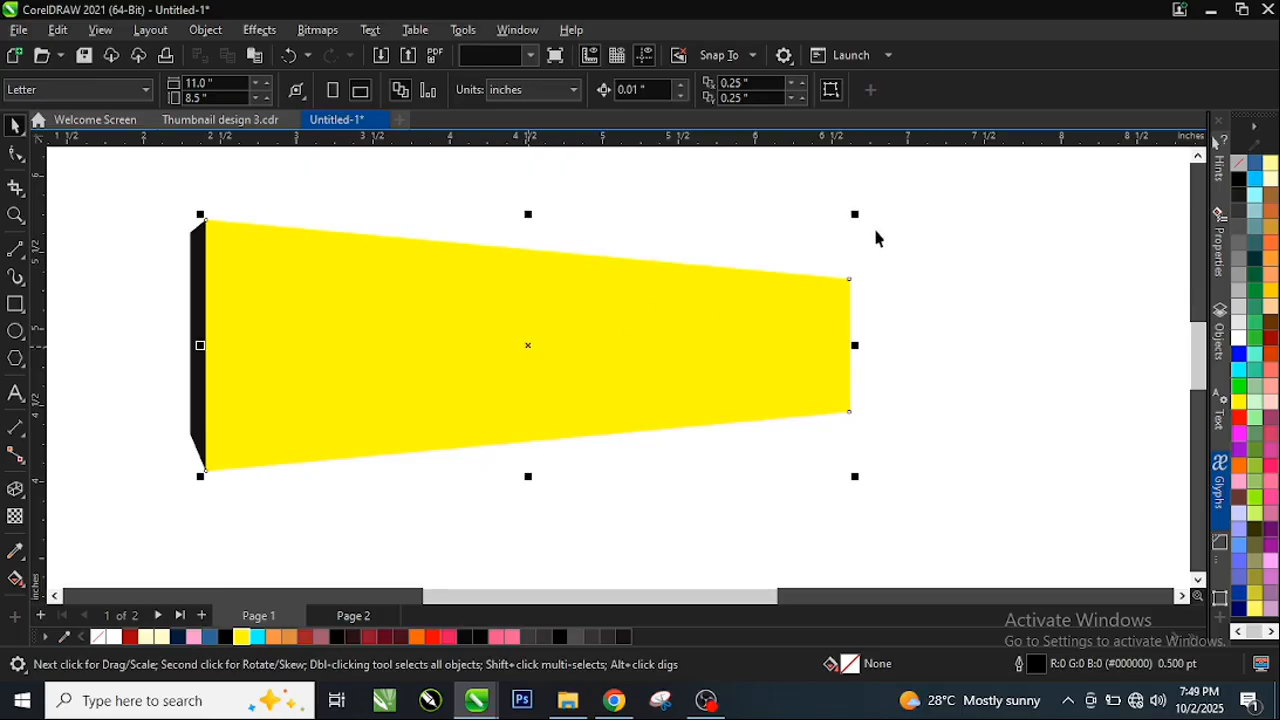
left_click_drag(855, 216, 841, 249)
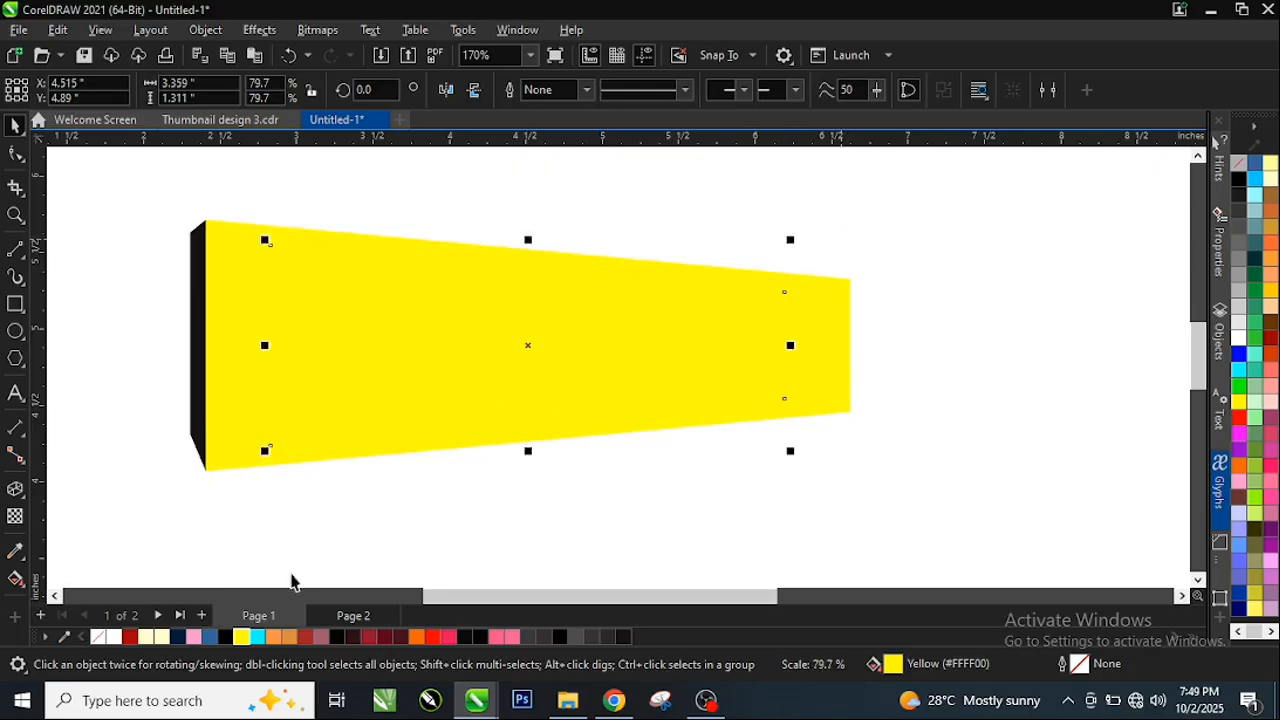
left_click(225, 638)
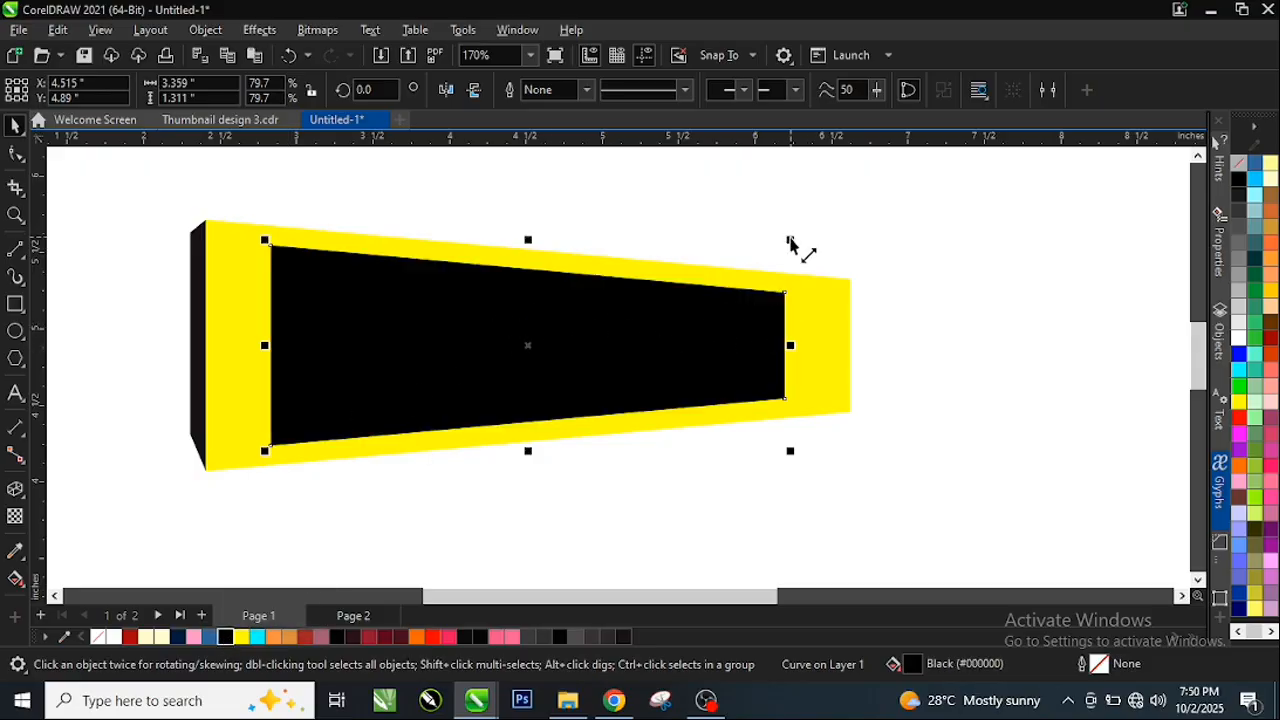
mouse_move(789, 240)
left_mouse_down()
mouse_move(808, 240)
mouse_move(797, 237)
left_mouse_up()
left_click(585, 197)
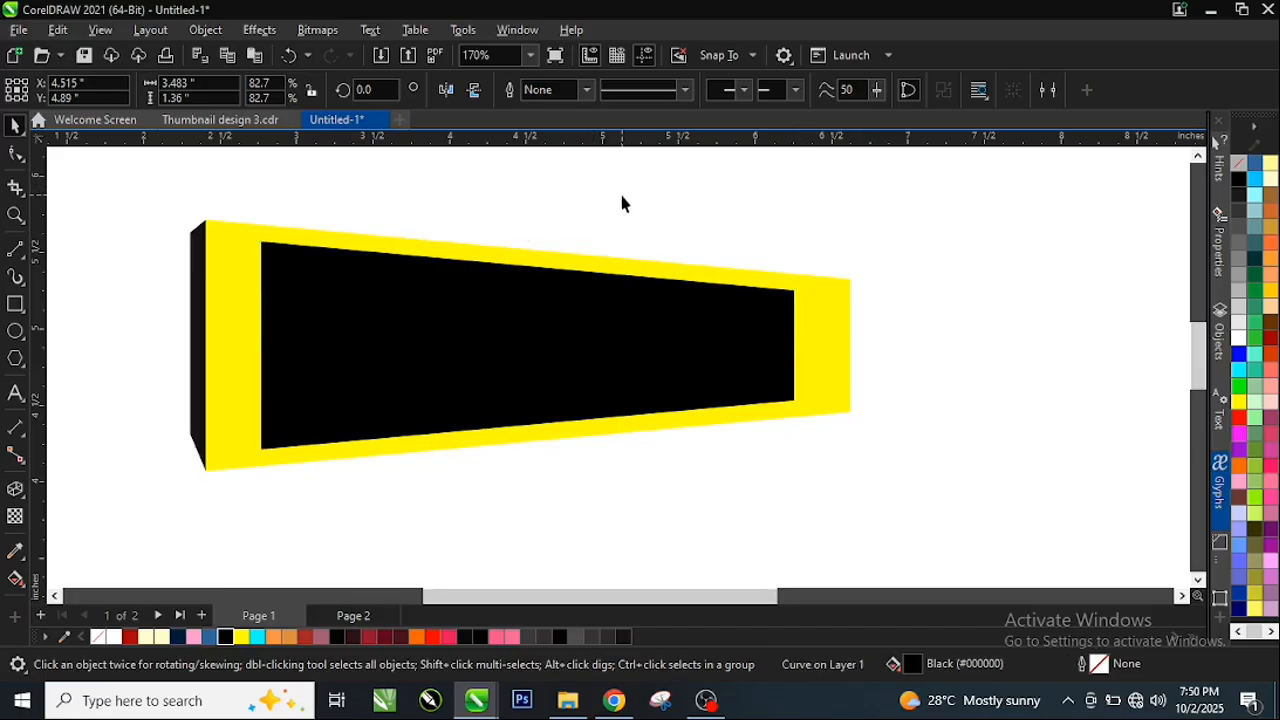
Add the artistic text "CORELDRAW" in the empty area above the sign shape
scroll(585, 205, "down", 3)
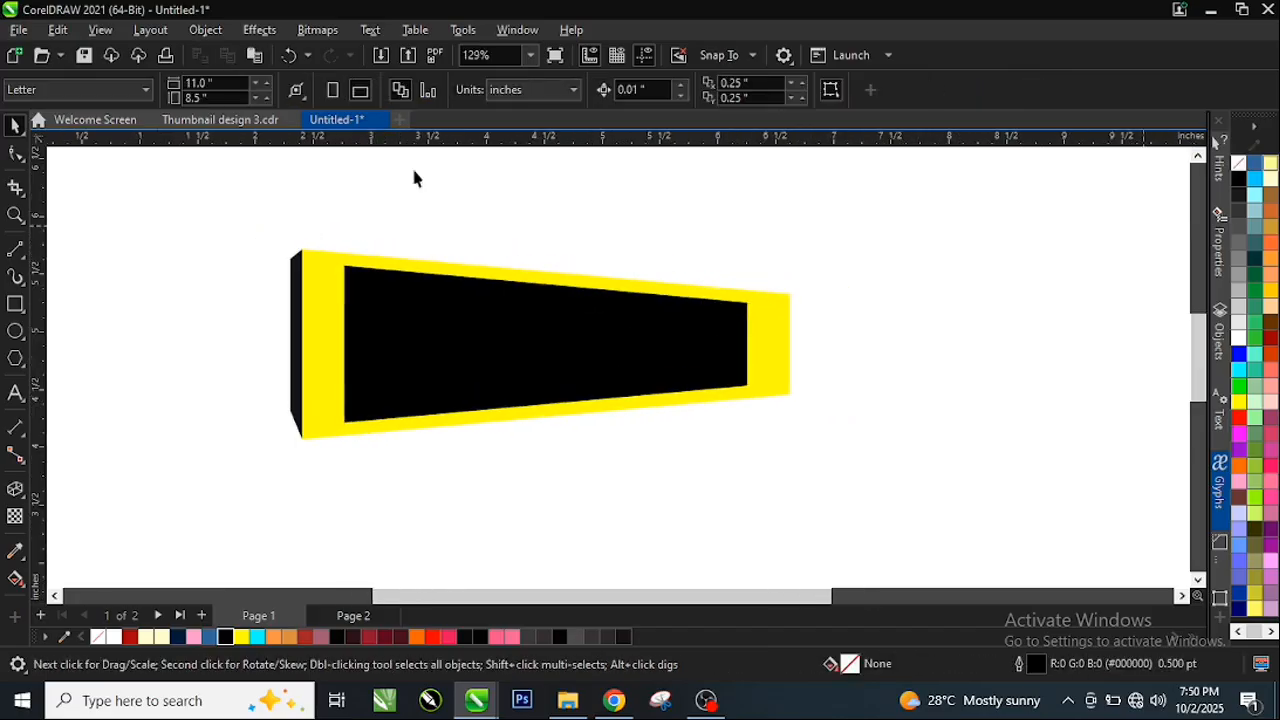
scroll(450, 230, "down", 1)
scroll(500, 240, "up", 2)
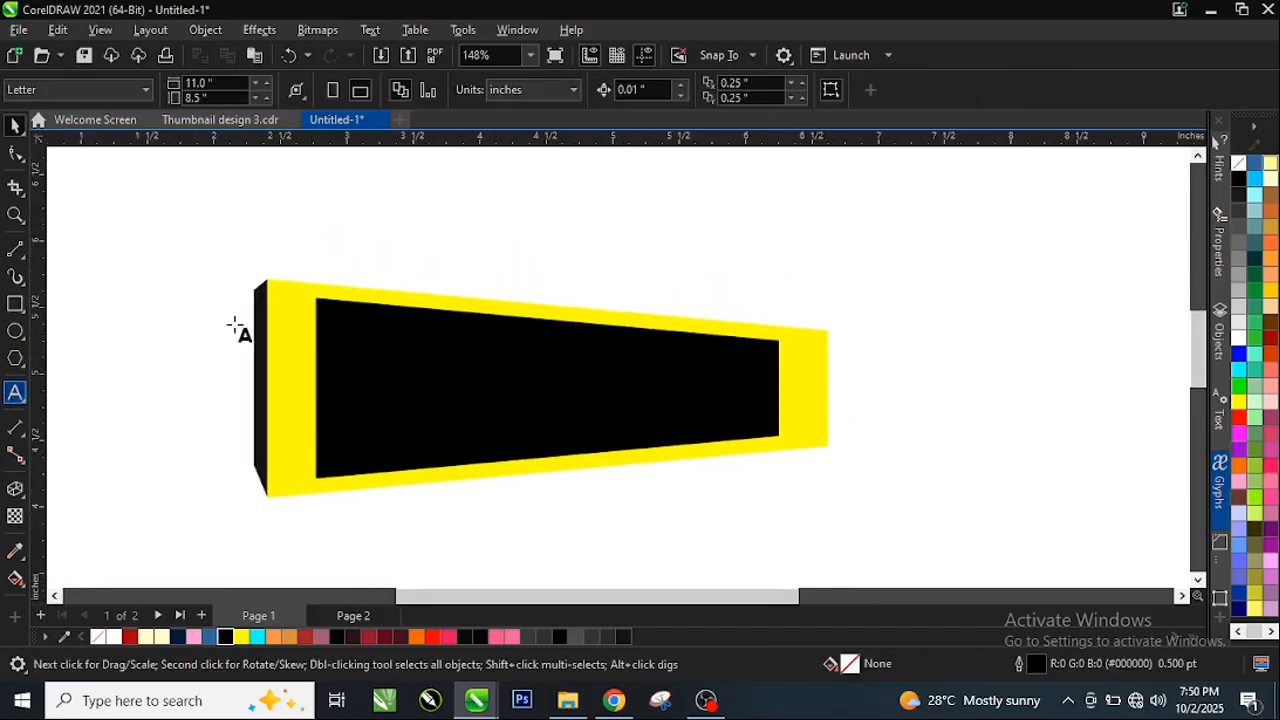
left_click(393, 218)
scroll(420, 178, "up", 4)
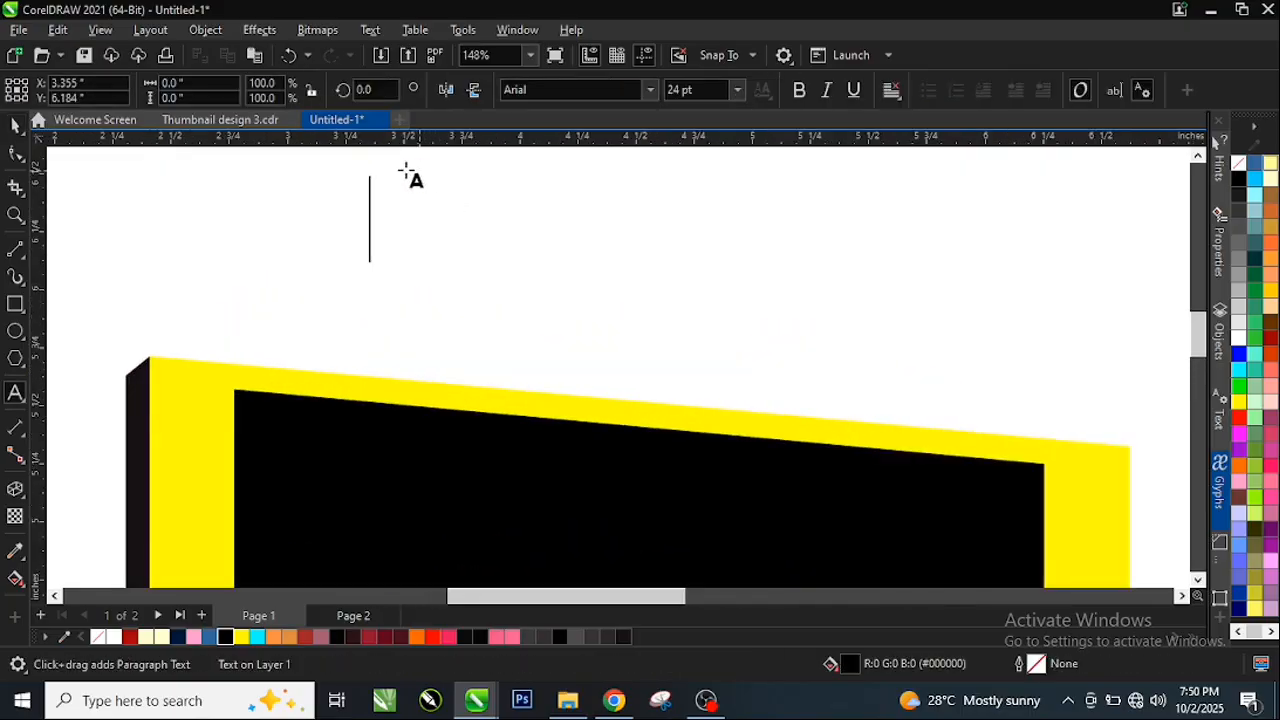
scroll(405, 172, "up", 1)
type("C")
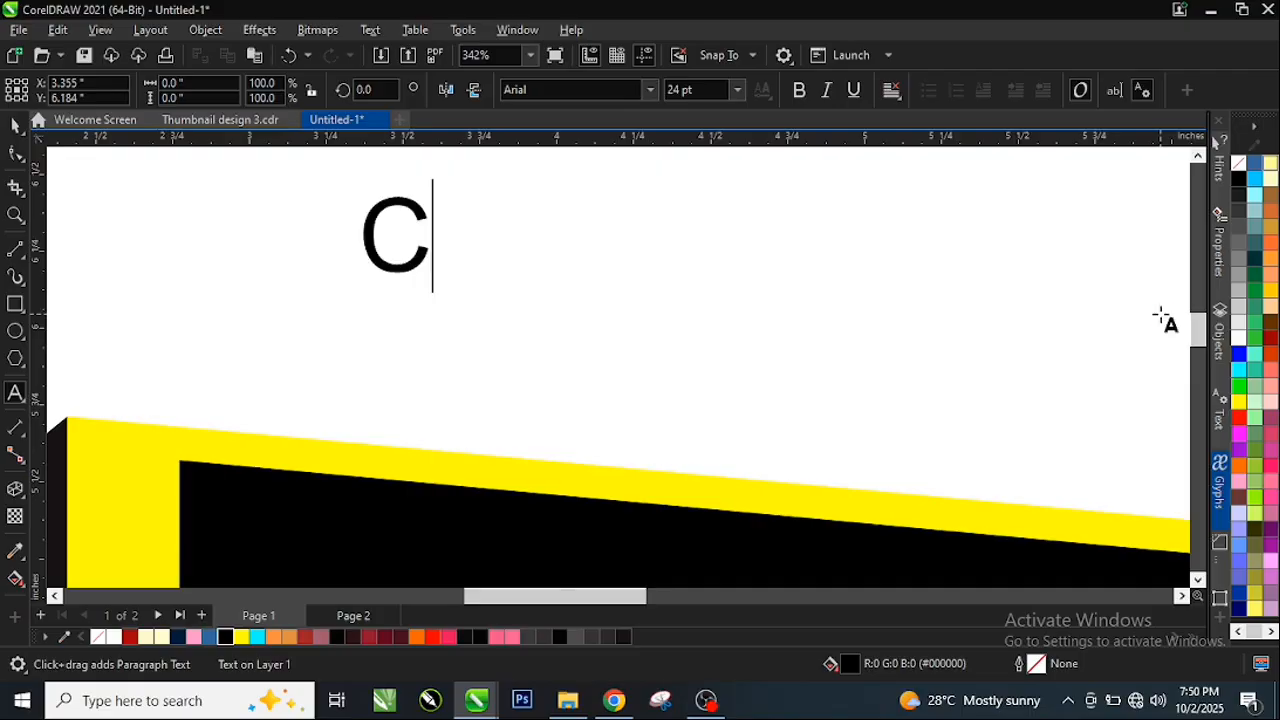
key("Escape")
type("ORE")
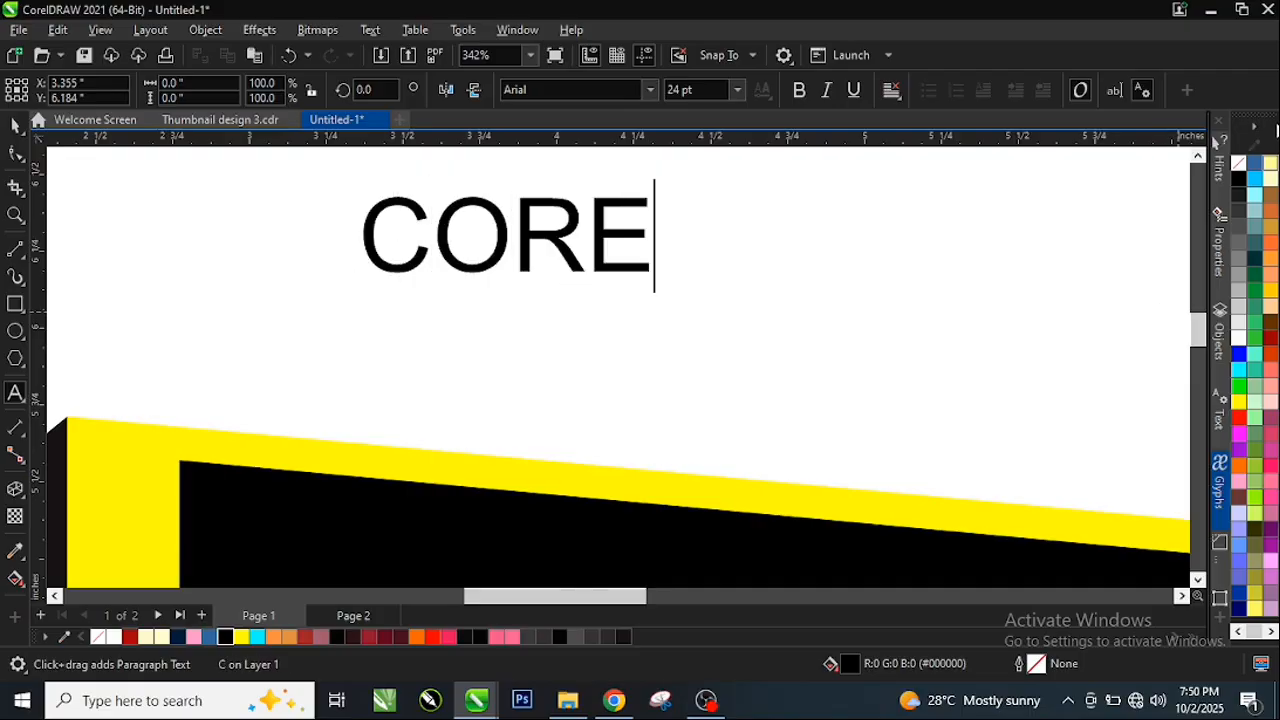
type("LDRAW")
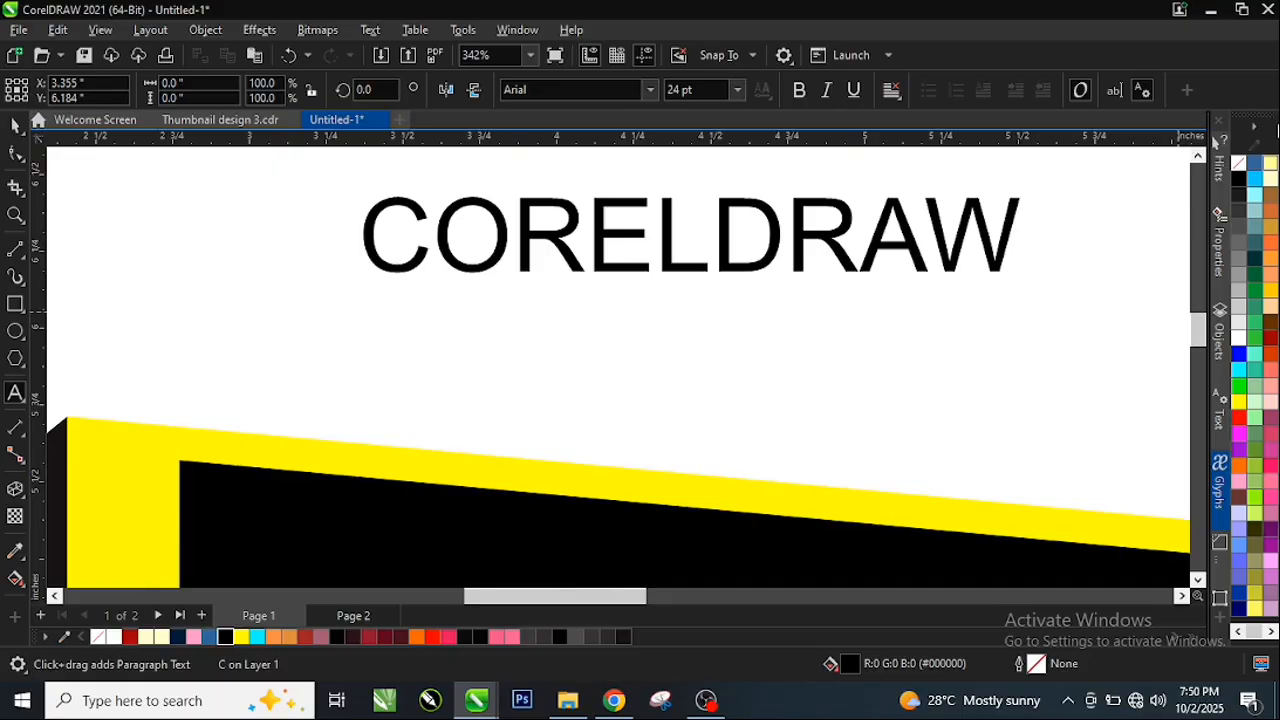
key("Escape")
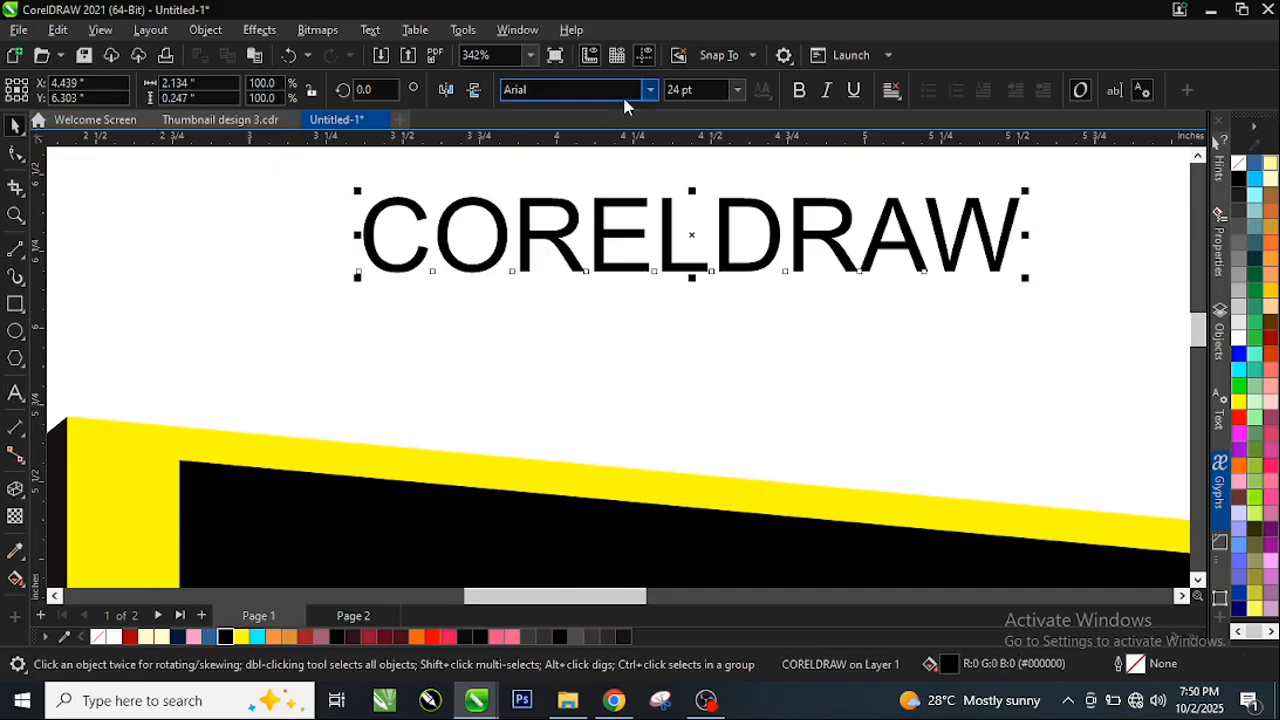
Set the text's font to Impact and move it closer to the sign, centred at about 3.77 in, 6.12 in
left_click(648, 90)
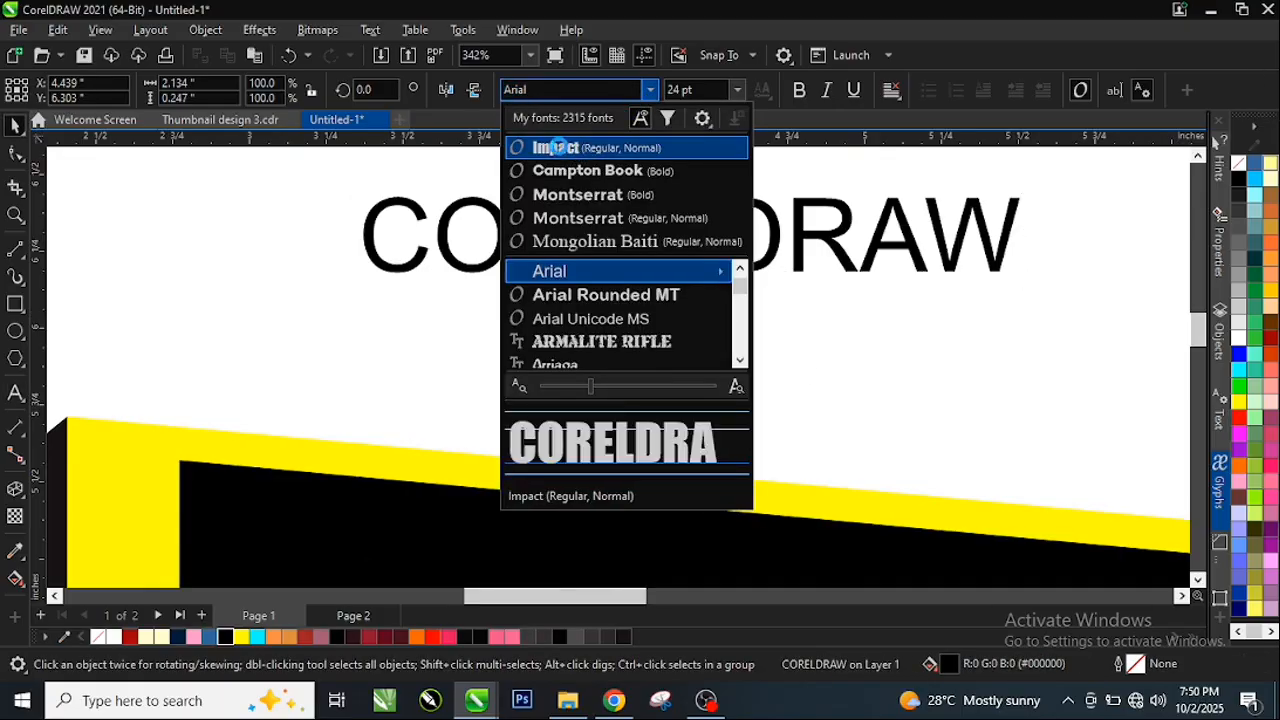
left_click(600, 144)
left_click_drag(606, 237, 386, 337)
scroll(263, 350, "up", 1)
scroll(263, 350, "up", 2)
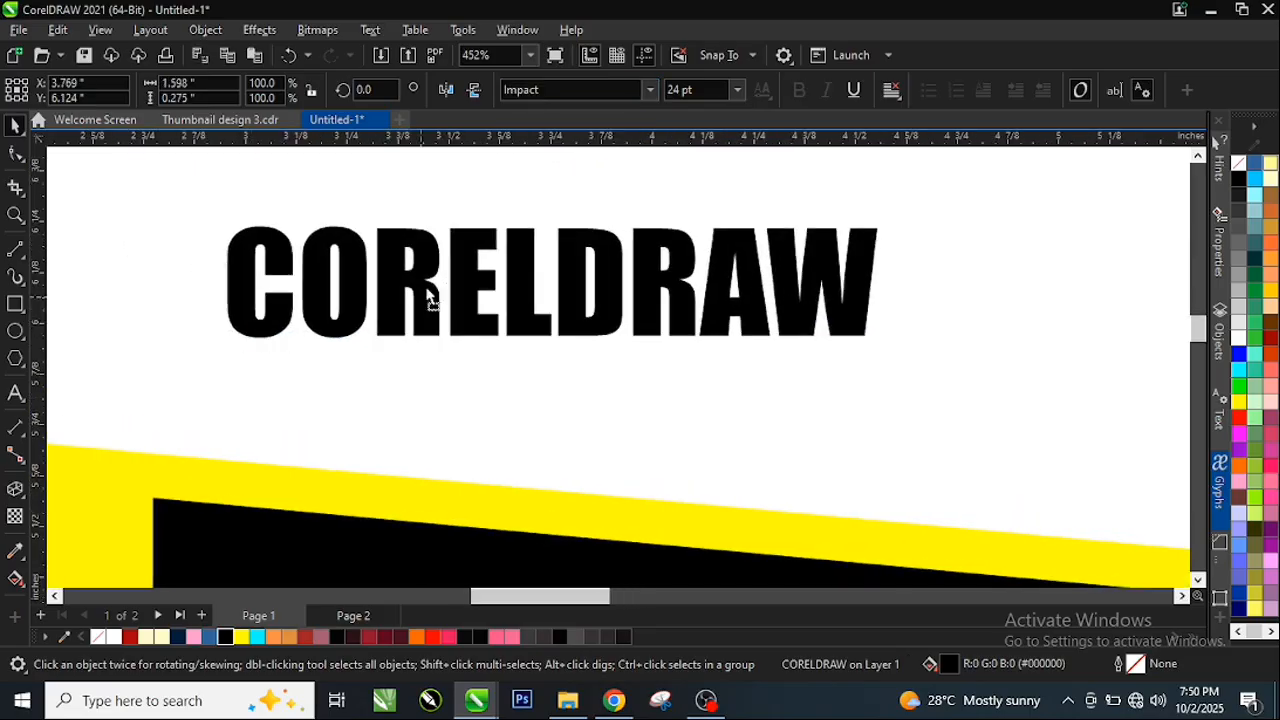
Copy the CORELDRAW text and paste the duplicate exactly over the original
right_click(482, 272)
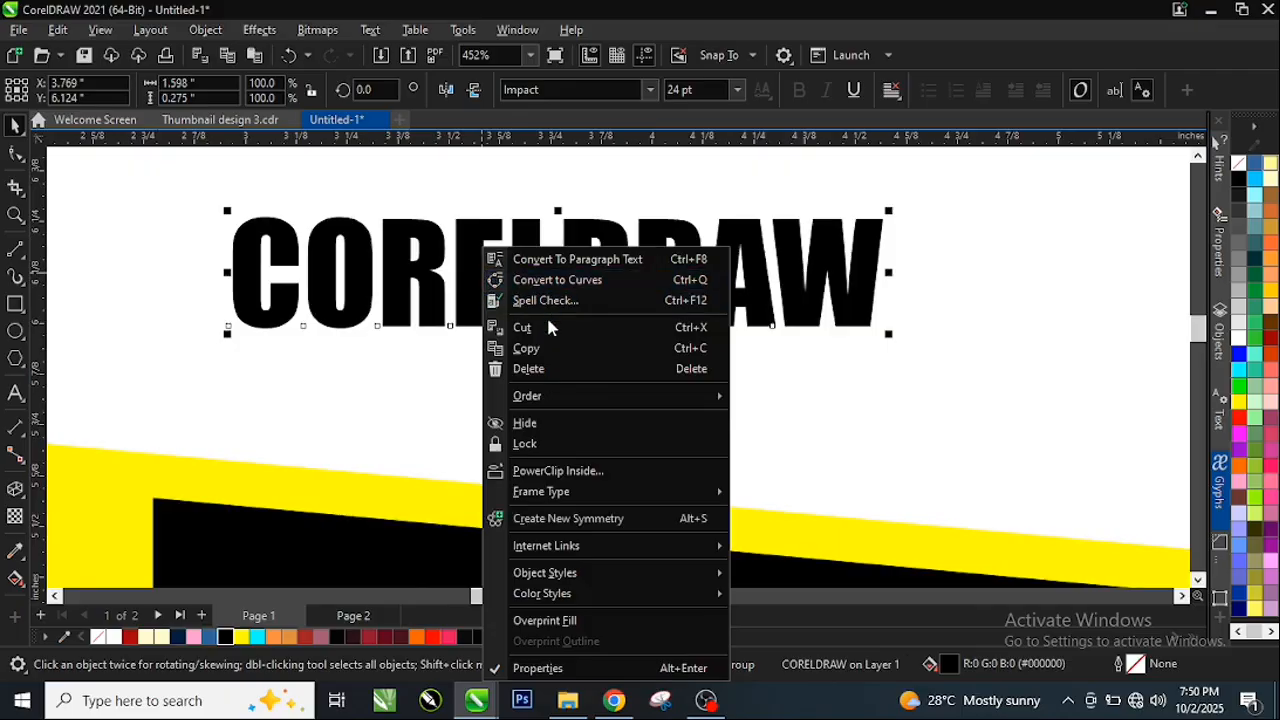
left_click(535, 350)
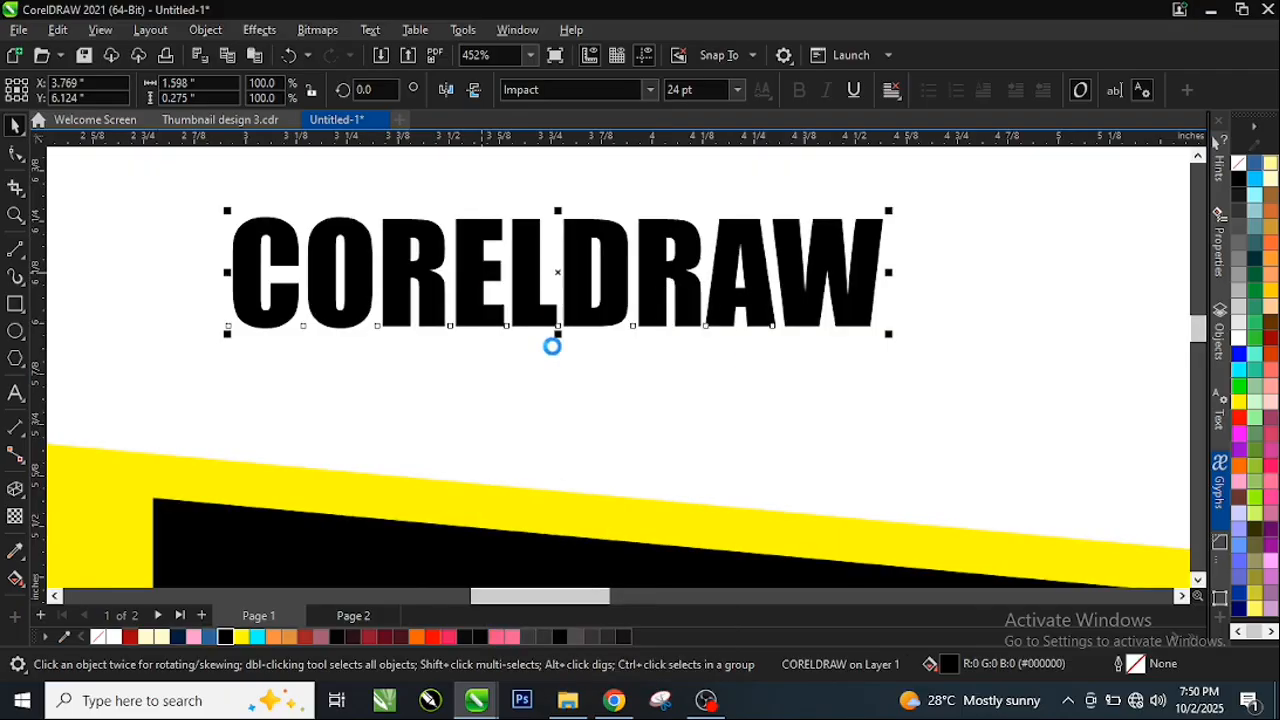
right_click(615, 370)
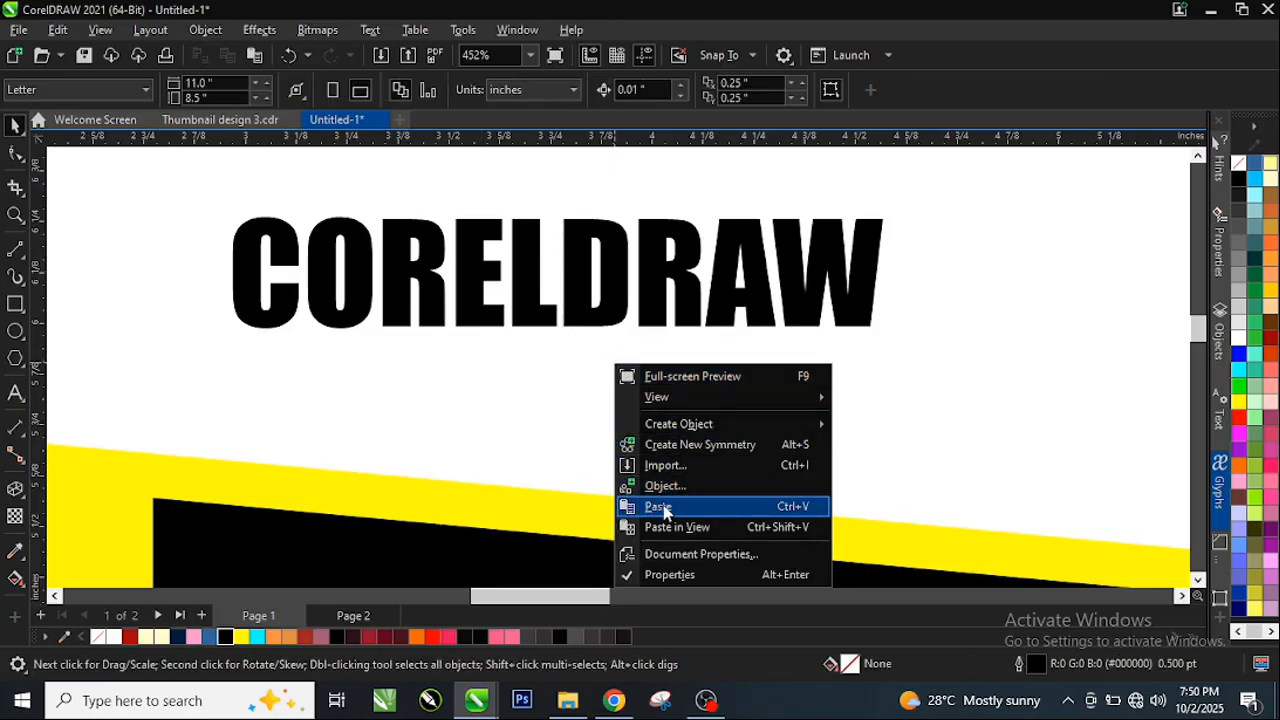
left_click(655, 507)
left_click_drag(577, 286, 743, 433)
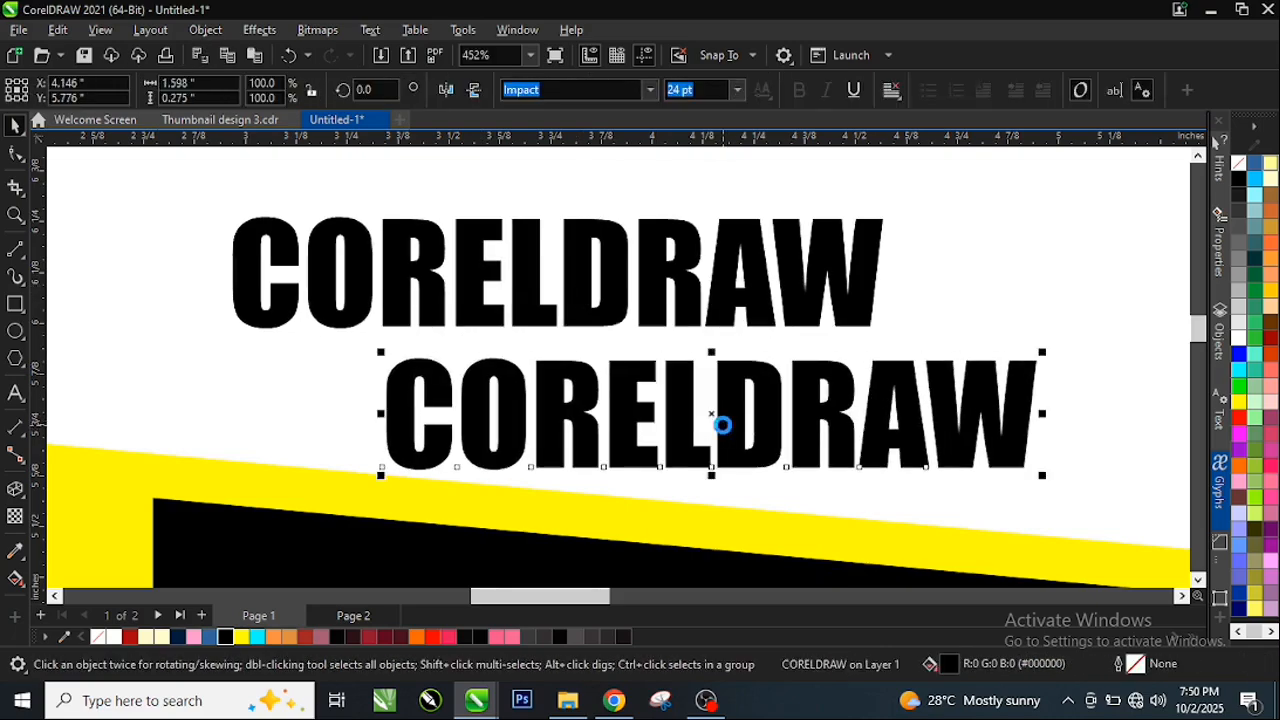
key("ctrl+z")
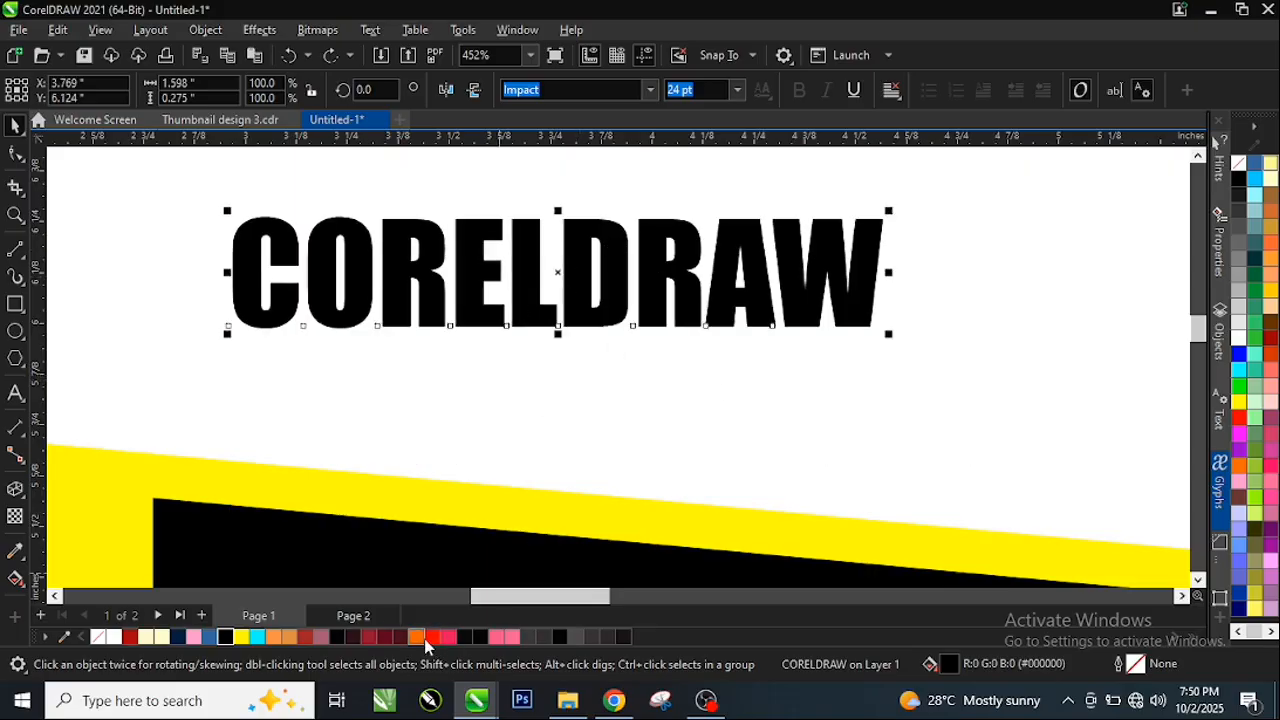
Fill the pasted text copy with red, keeping it directly on top of the black original
scroll(471, 396, "down", 8)
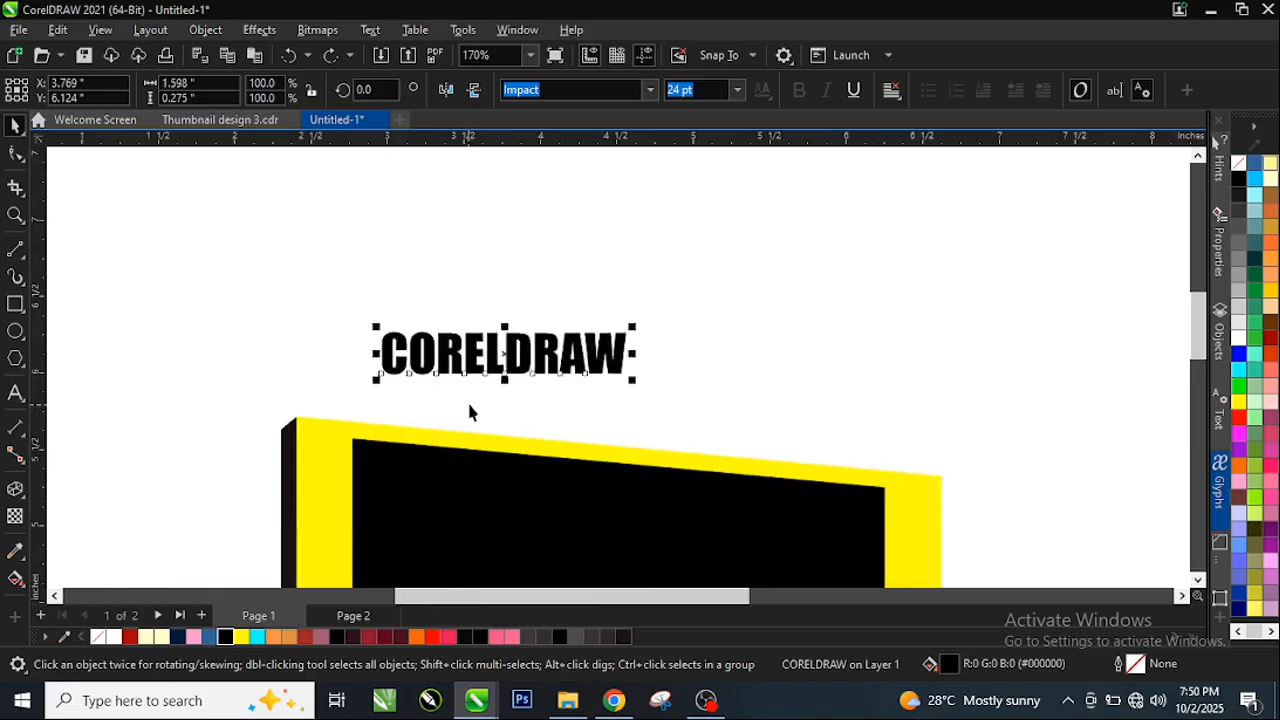
scroll(494, 421, "up", 5)
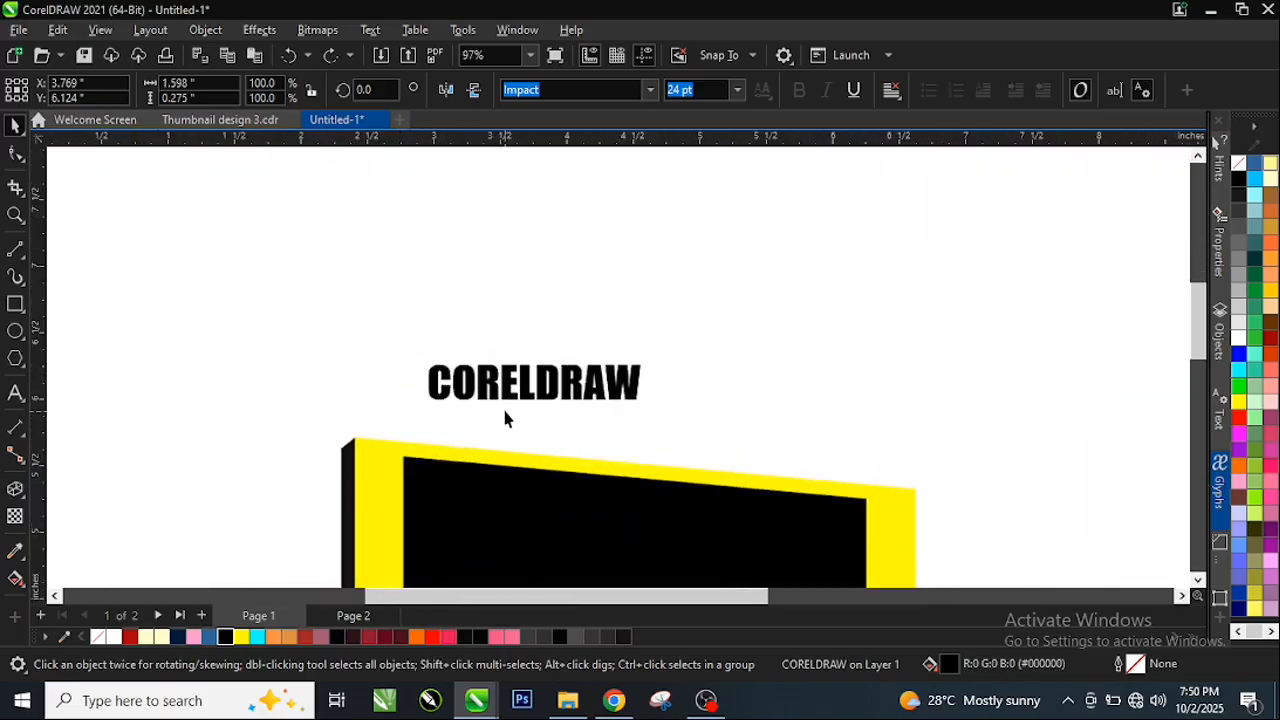
left_click(432, 637)
scroll(471, 437, "up", 3)
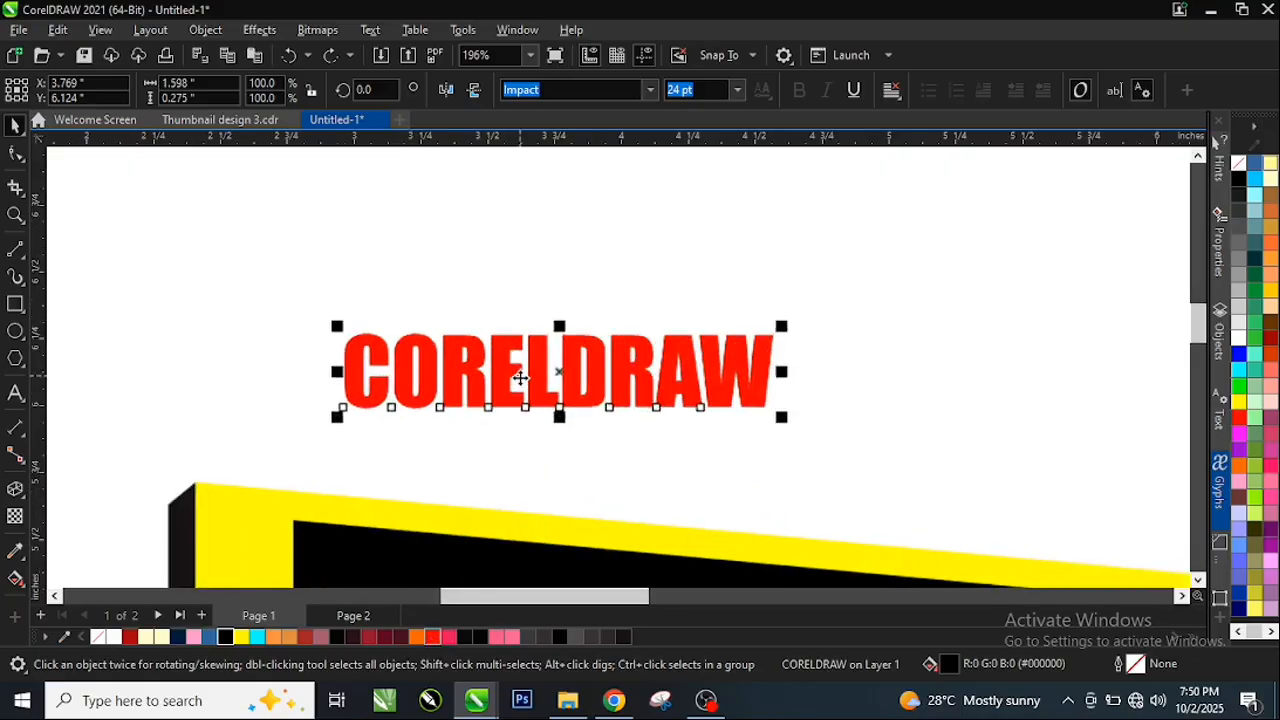
left_click_drag(504, 367, 566, 453)
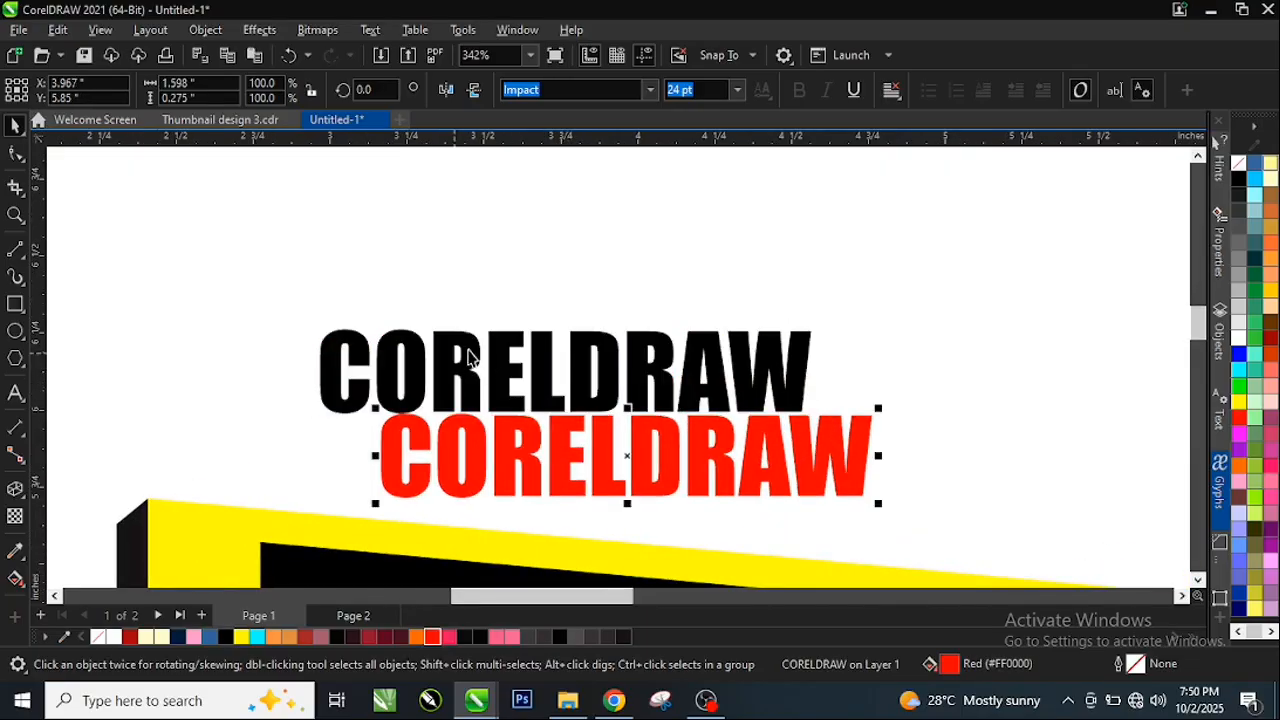
key("ctrl+z")
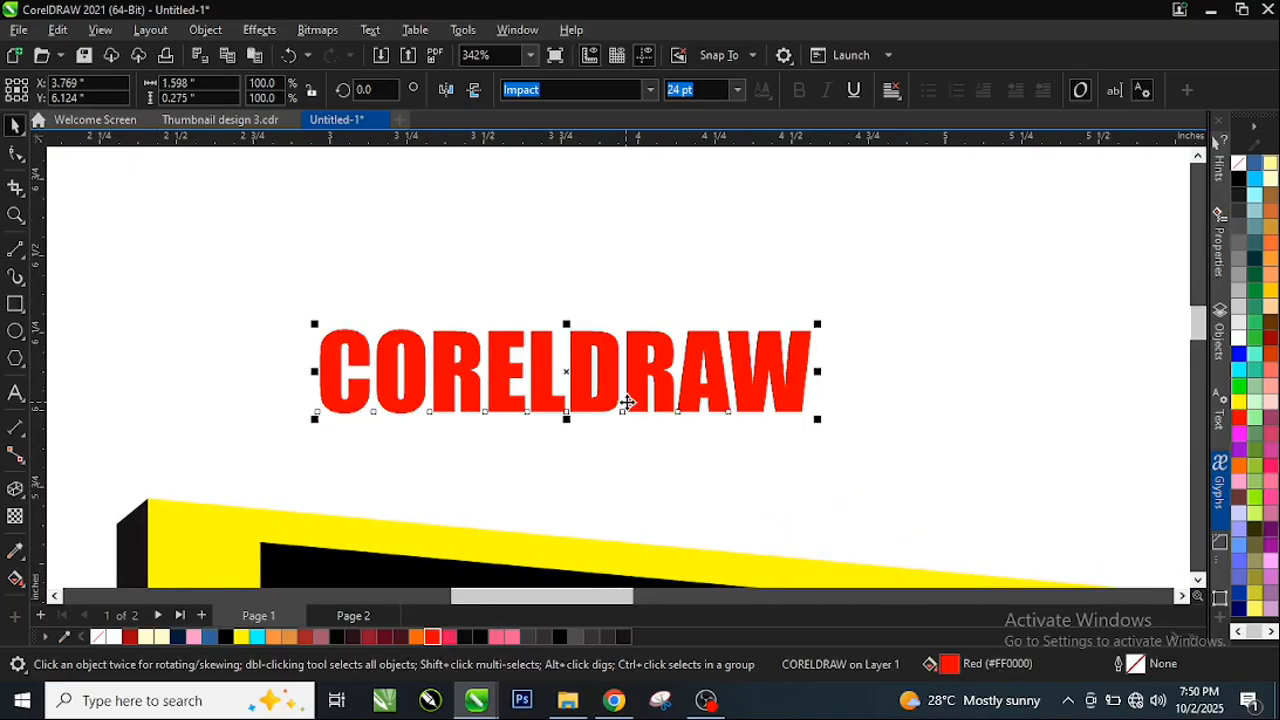
scroll(628, 402, "up", 1)
scroll(524, 362, "up", 3)
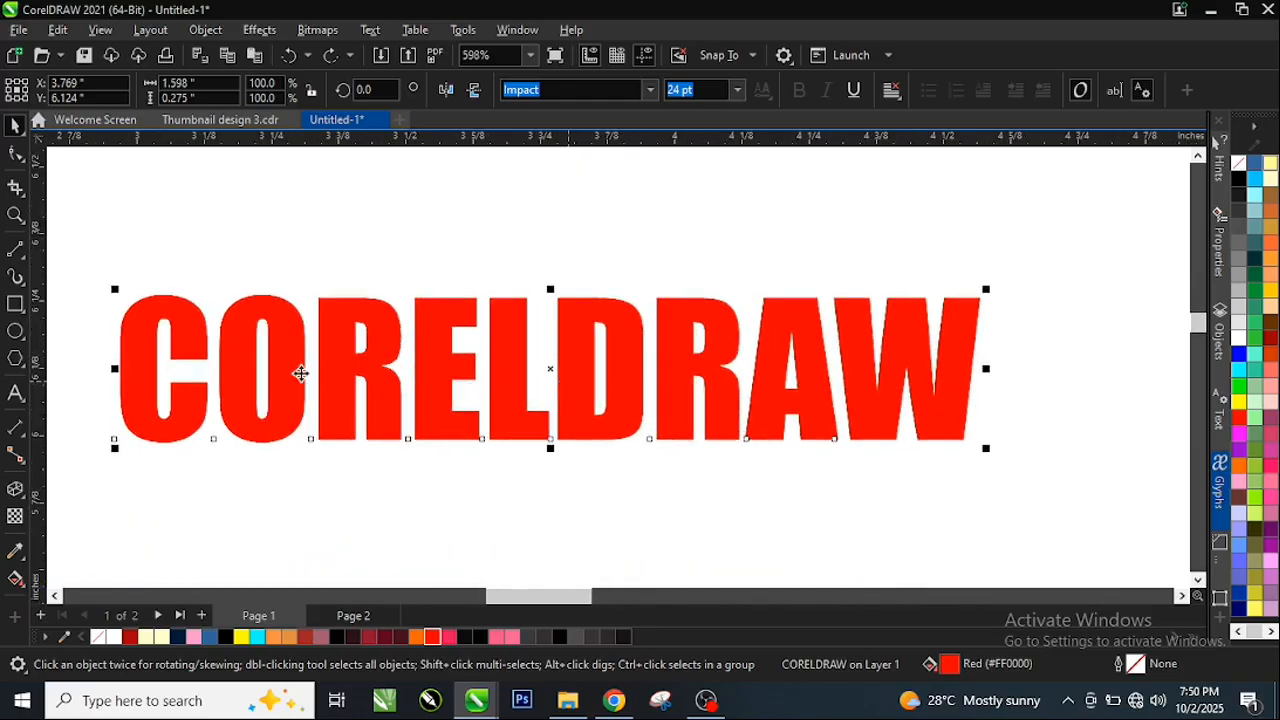
Draw a straight horizontal line about 1.73 in long through the middle of the red text, extending past both ends
left_click(16, 250)
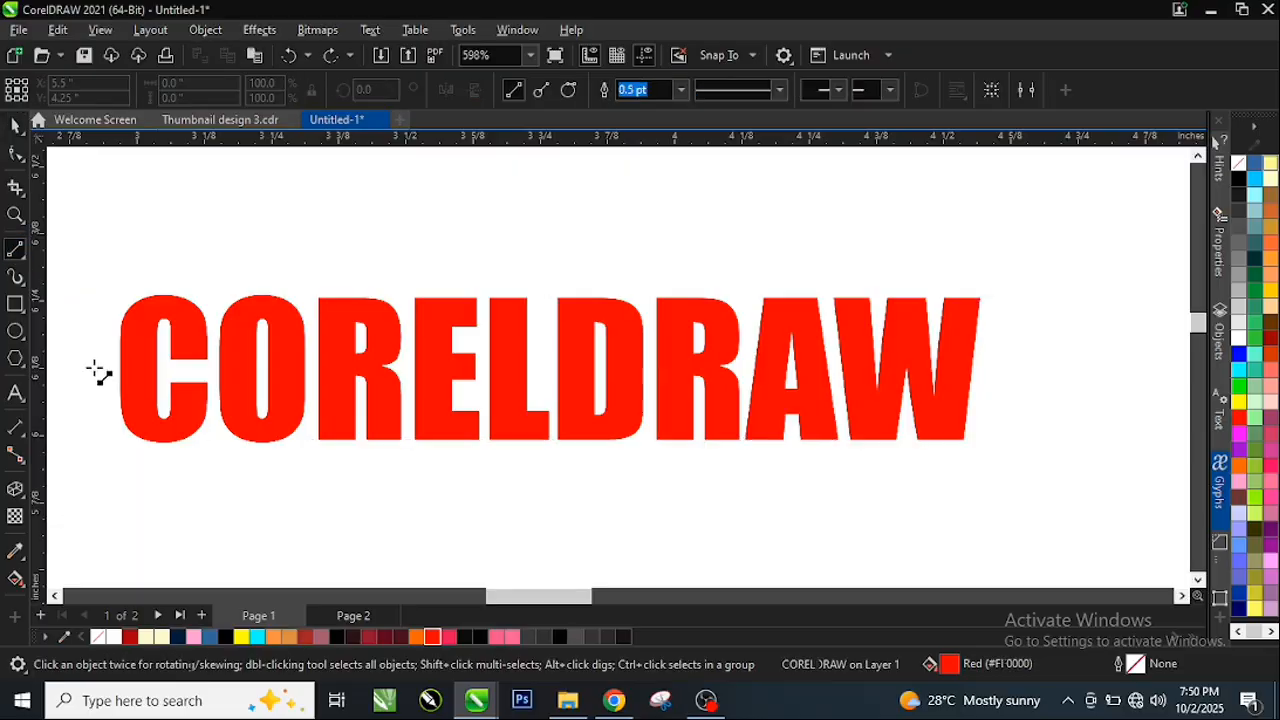
mouse_move(87, 363)
left_mouse_down()
mouse_move(626, 380)
mouse_move(1029, 354)
mouse_move(1013, 354)
left_mouse_up()
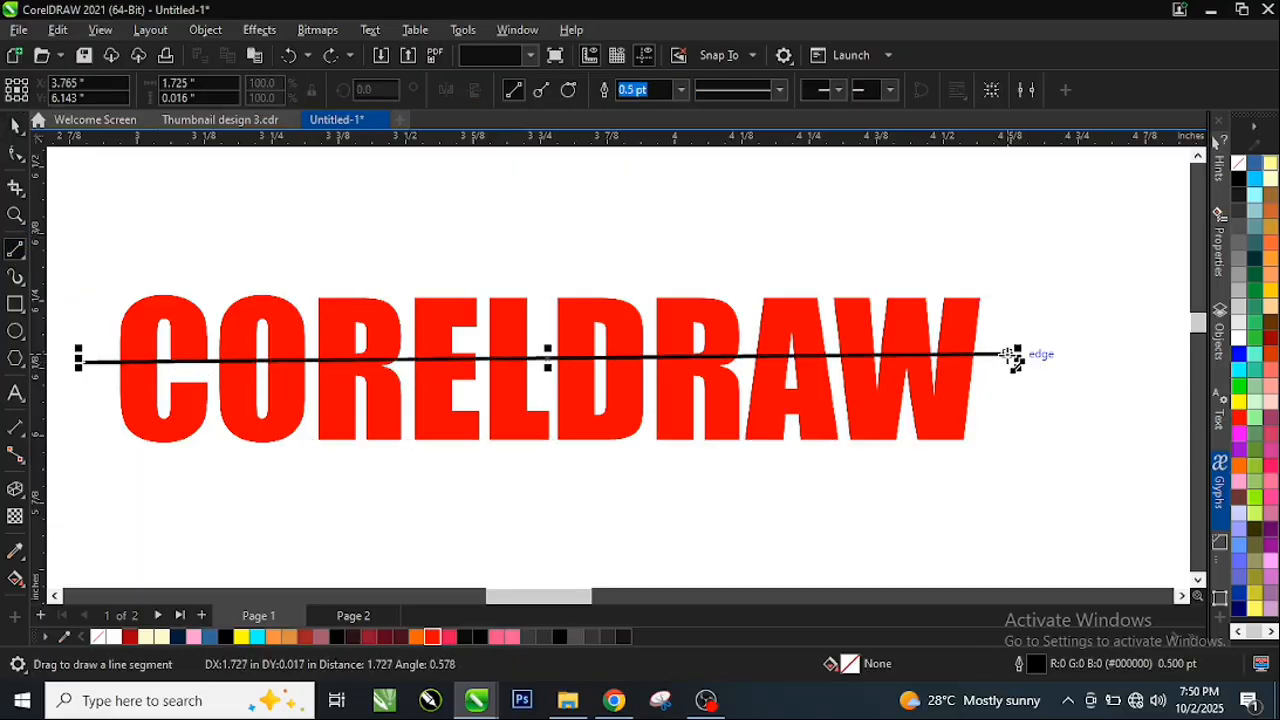
key("ctrl+z")
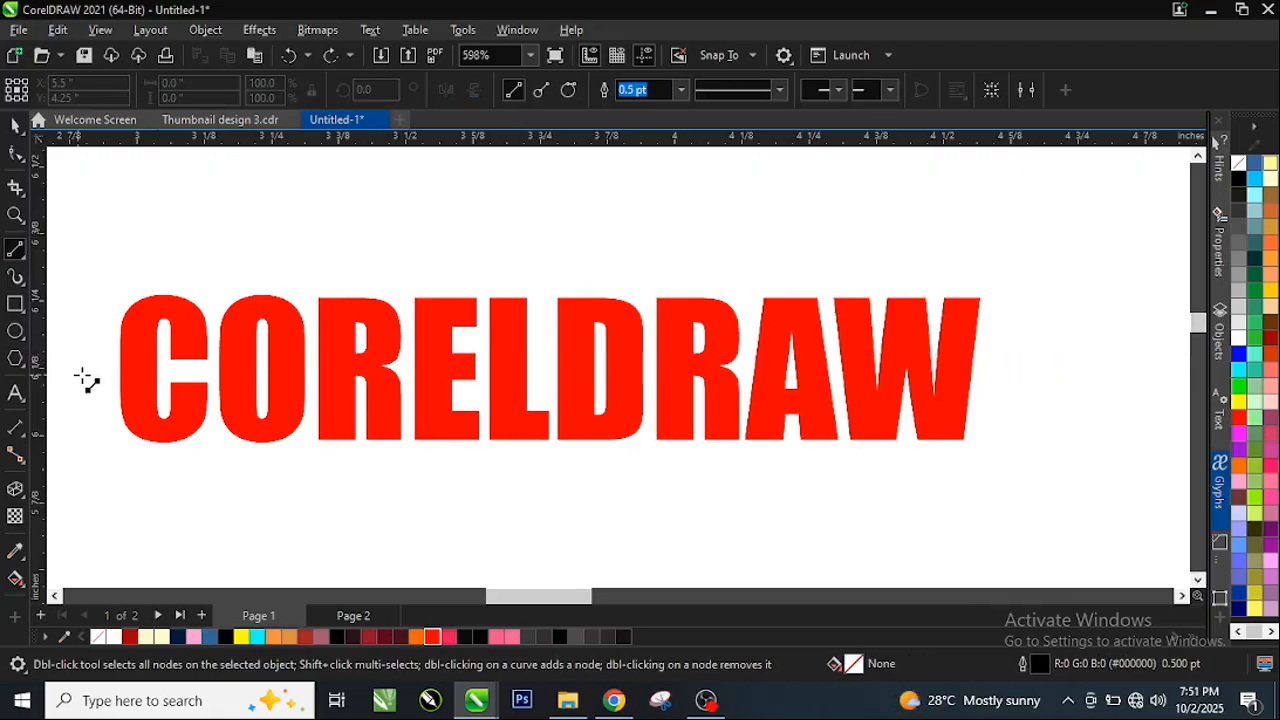
left_click_drag(91, 375, 1014, 372)
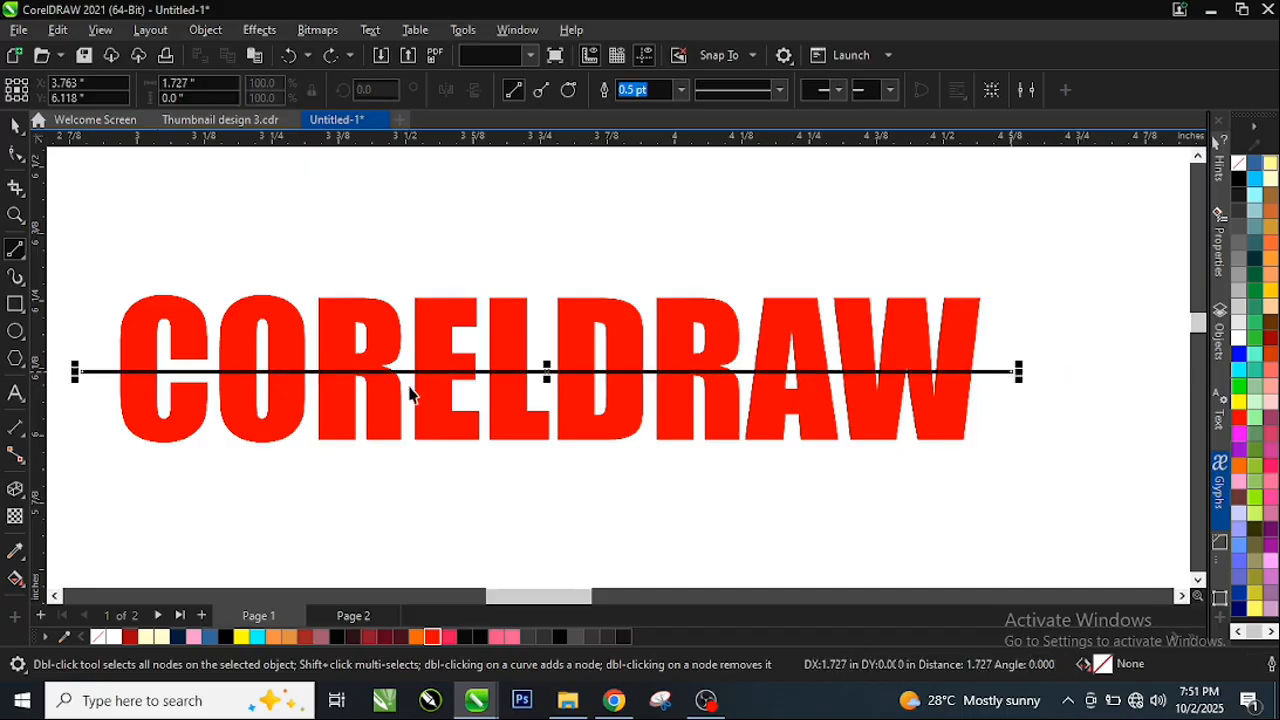
scroll(437, 371, "up", 1)
scroll(510, 377, "down", 1)
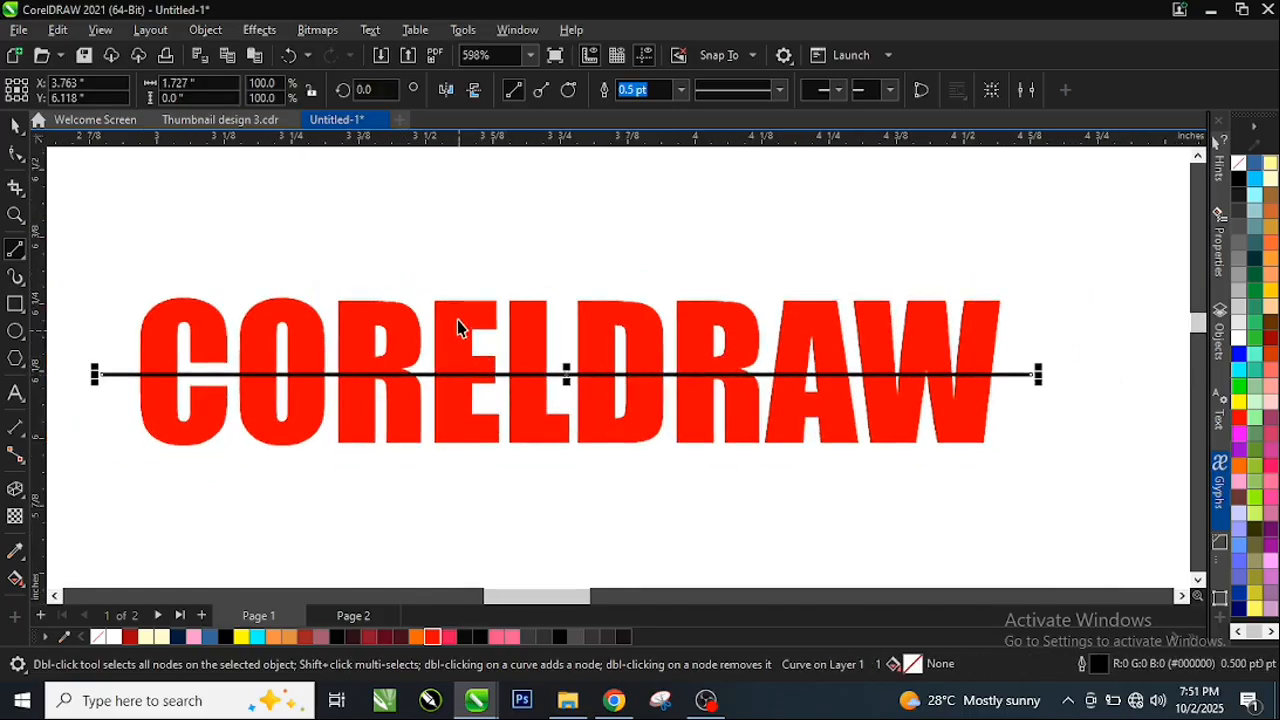
Select the line together with the red text and centre the two on each other
key("ctrl+a")
left_click_drag(458, 332, 539, 246)
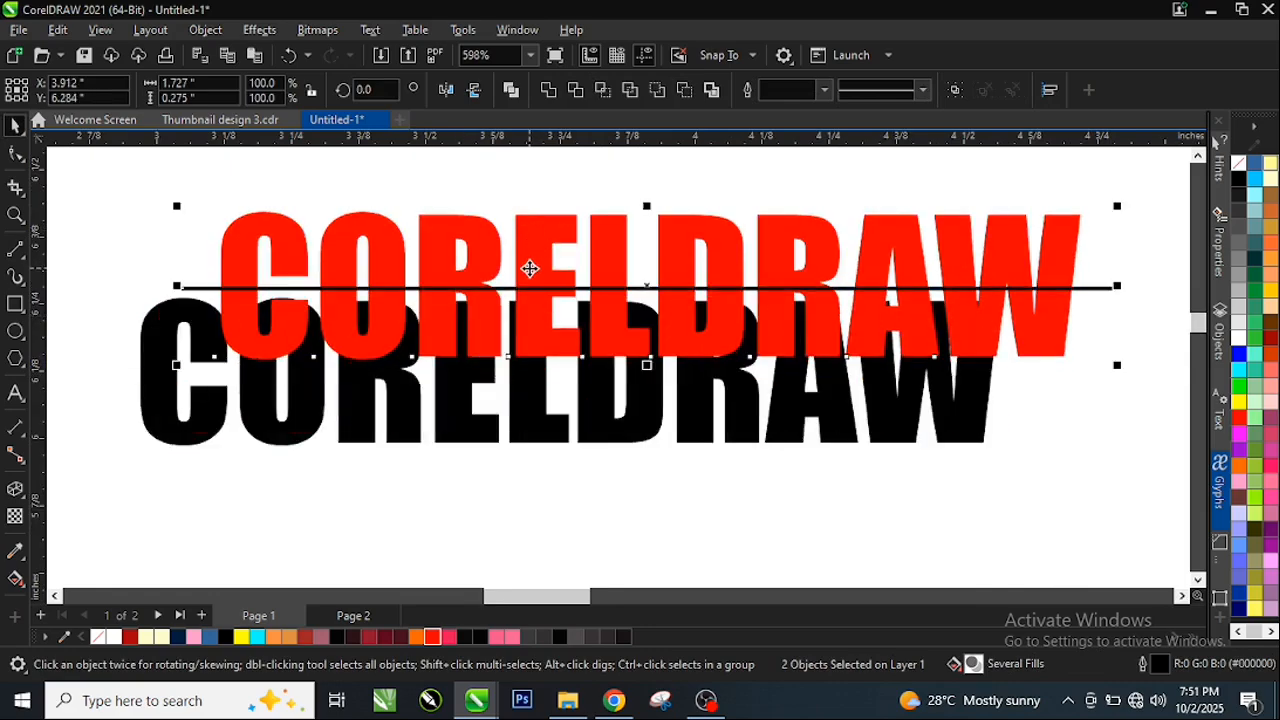
key("ctrl+z")
left_click_drag(614, 361, 639, 377)
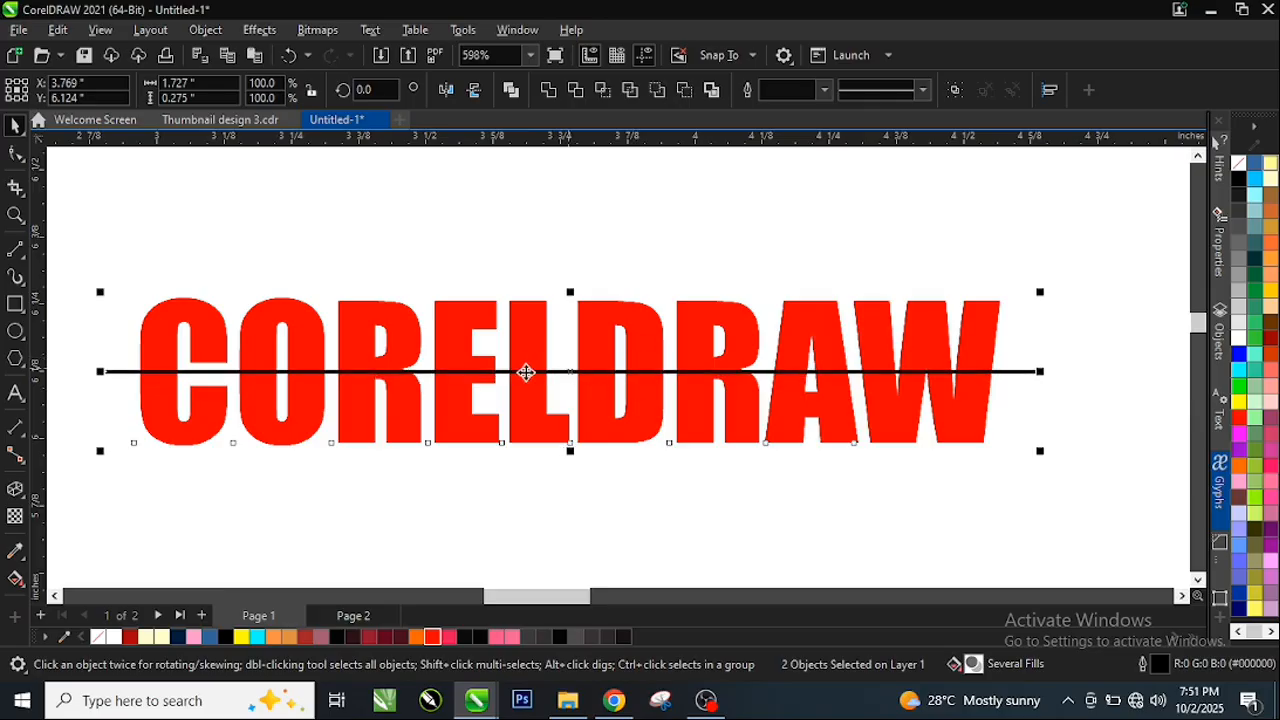
Cut the red text along the horizontal line with the Back Minus Front operation
left_click(686, 91)
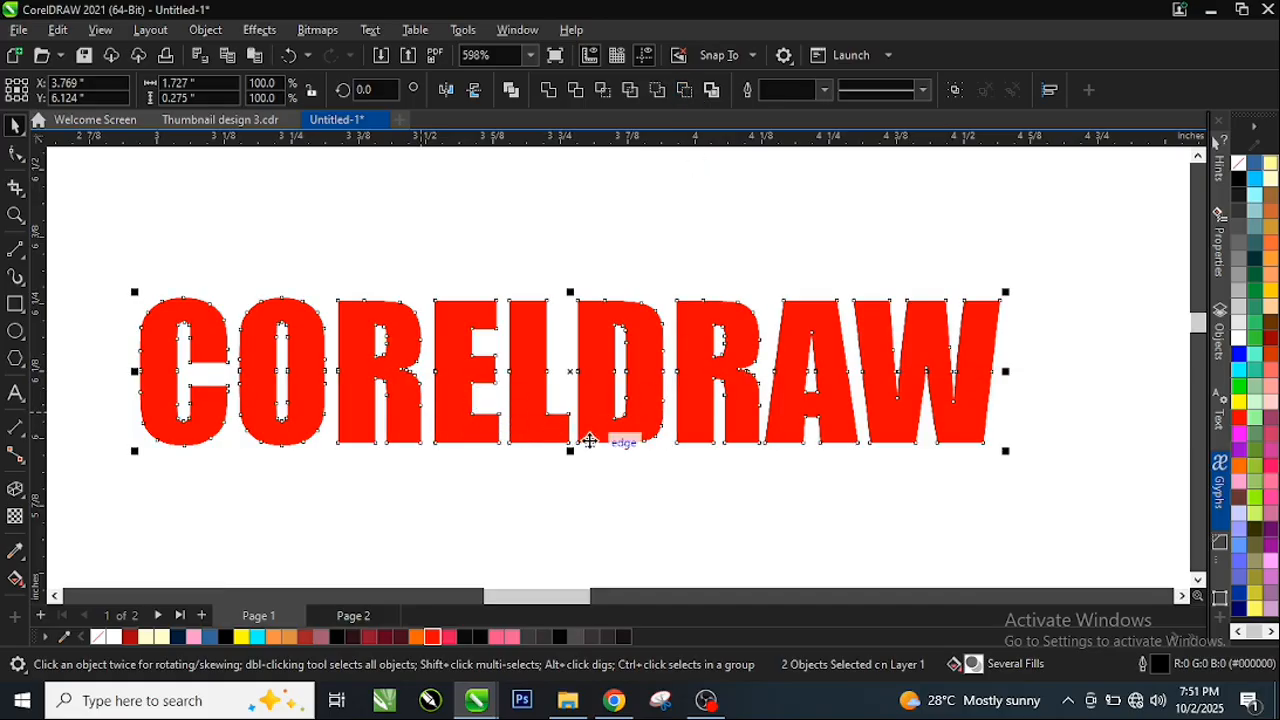
scroll(185, 370, "up", 3)
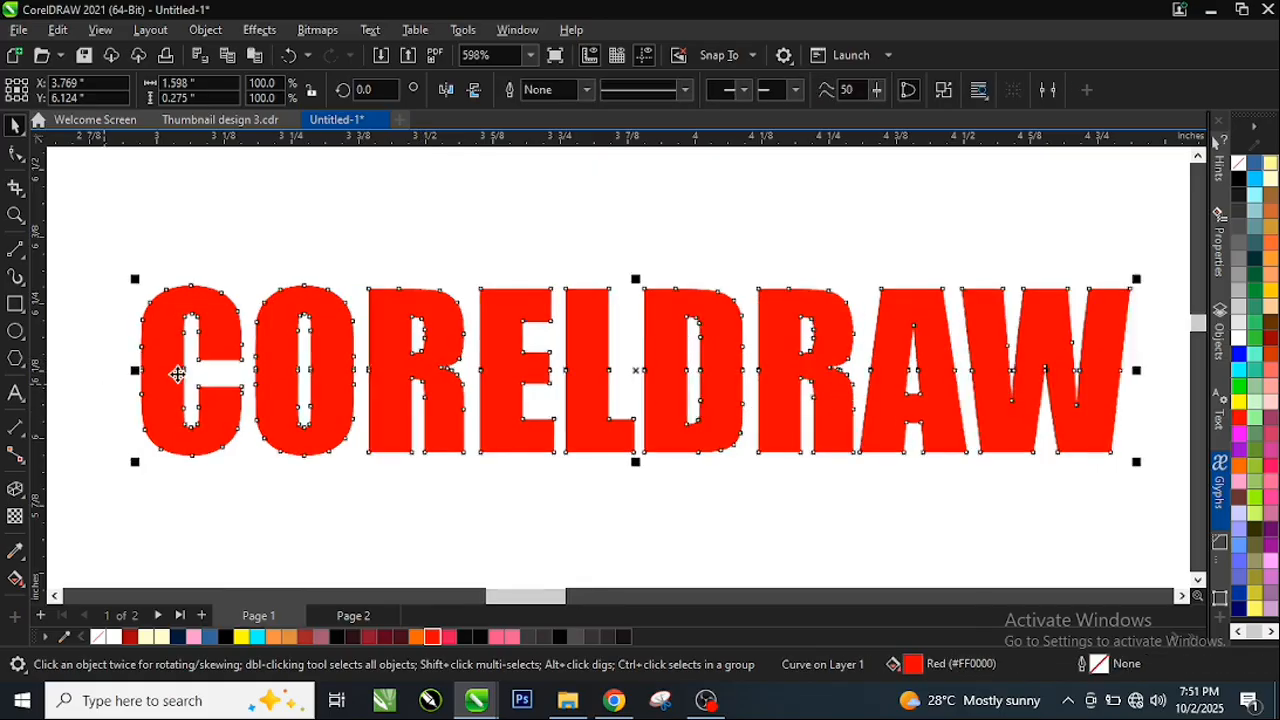
scroll(193, 362, "up", 1)
scroll(195, 356, "down", 2)
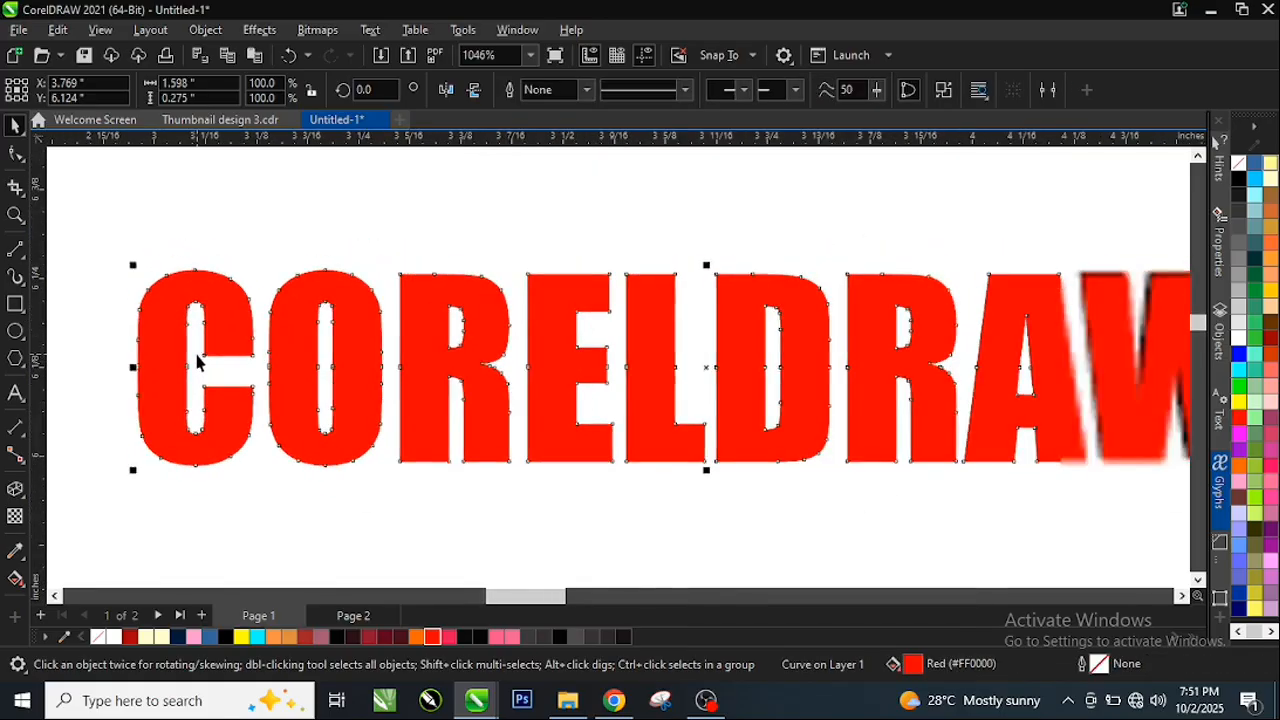
scroll(396, 348, "down", 1)
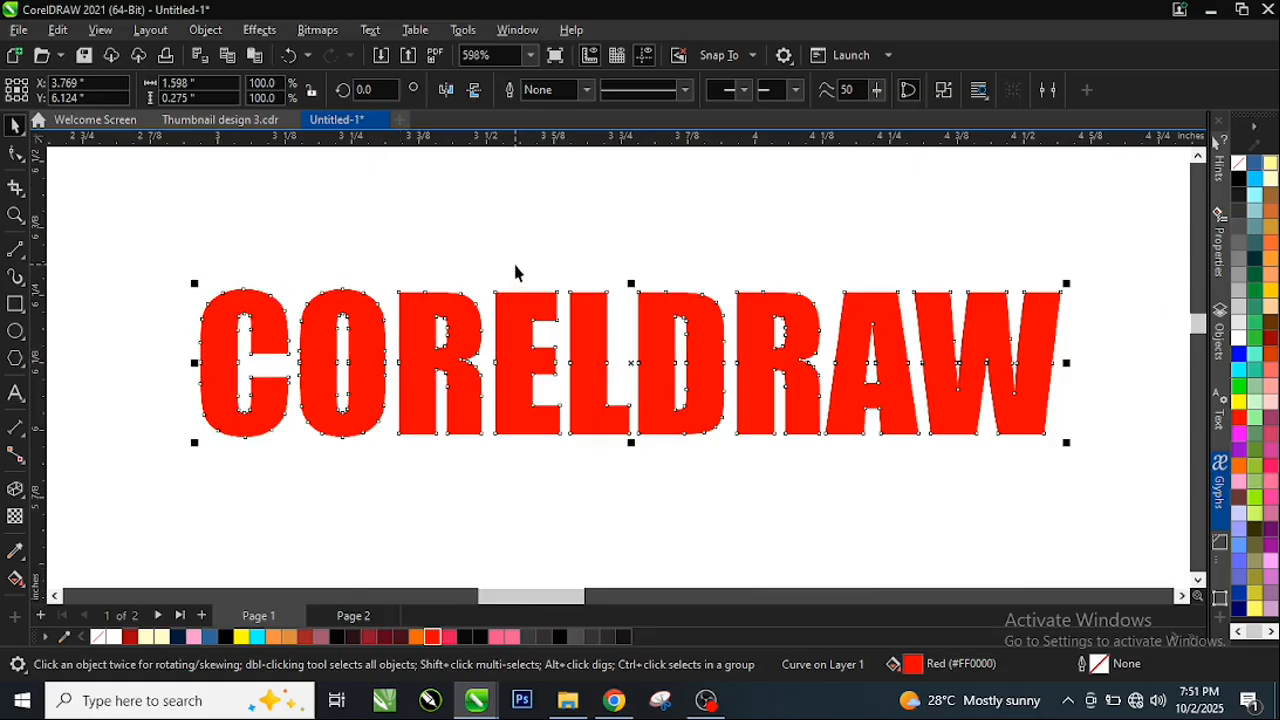
Break the cut red text curve apart into separate pieces and deselect them
right_click(516, 331)
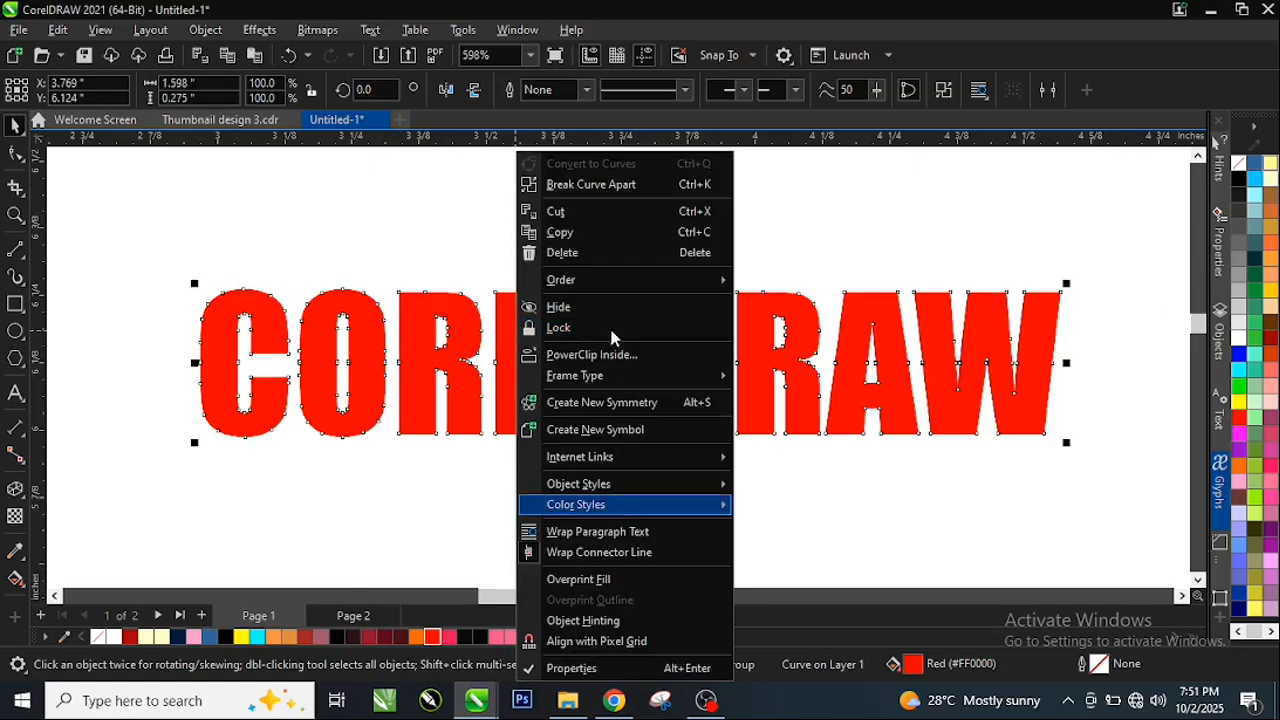
left_click(568, 186)
left_click(515, 202)
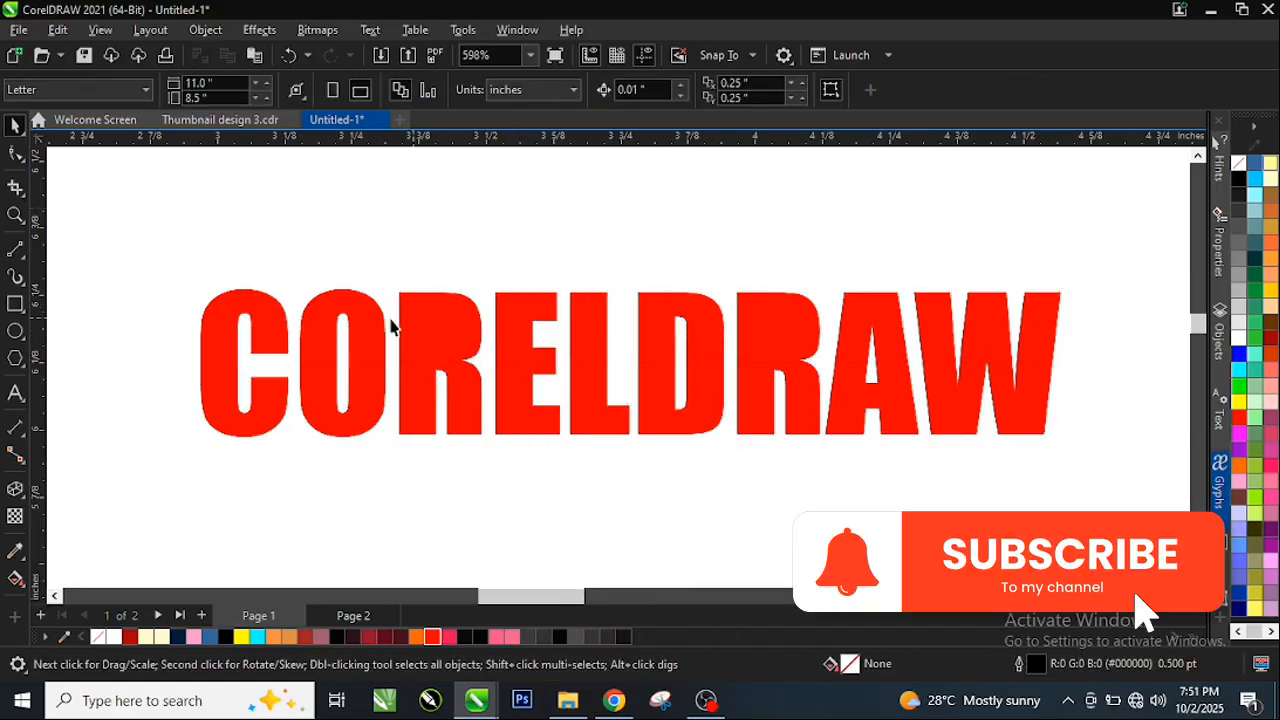
Try moving separated letter halves, such as the upper half of the O, to test the split
left_click_drag(375, 316, 381, 267)
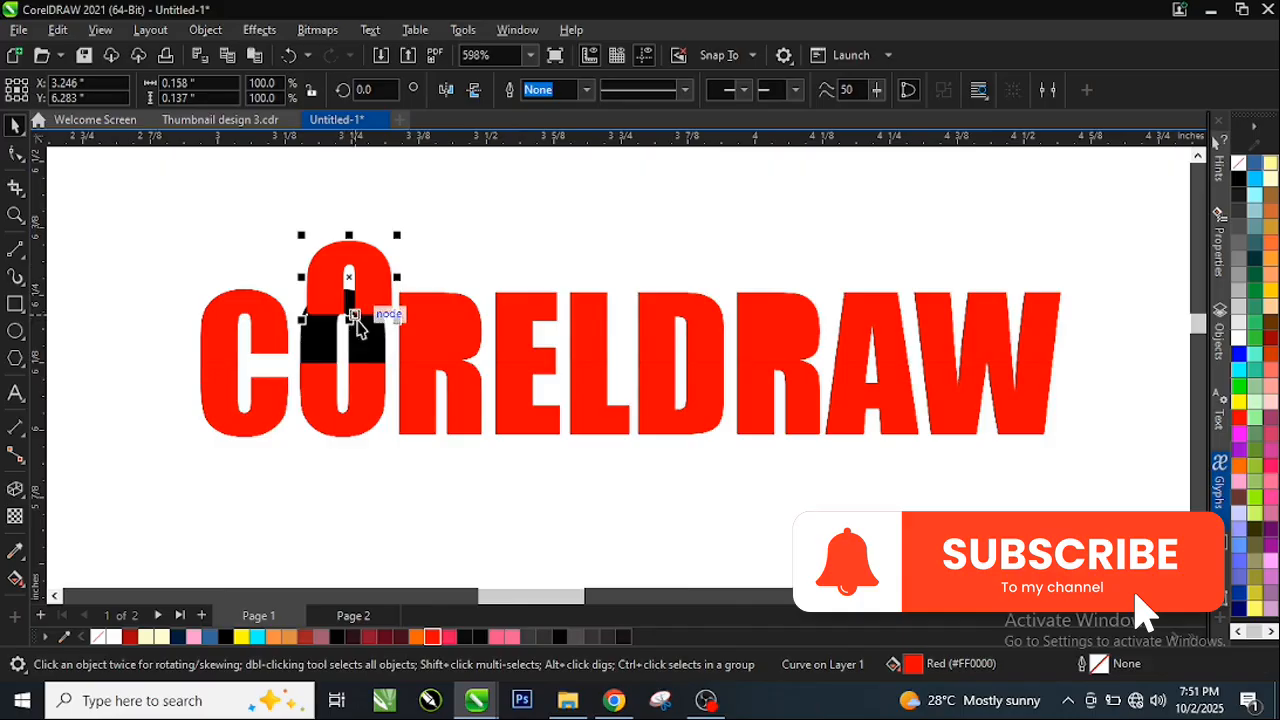
left_click_drag(380, 366, 364, 447)
mouse_move(418, 394)
left_mouse_down()
mouse_move(418, 438)
mouse_move(430, 396)
left_mouse_up()
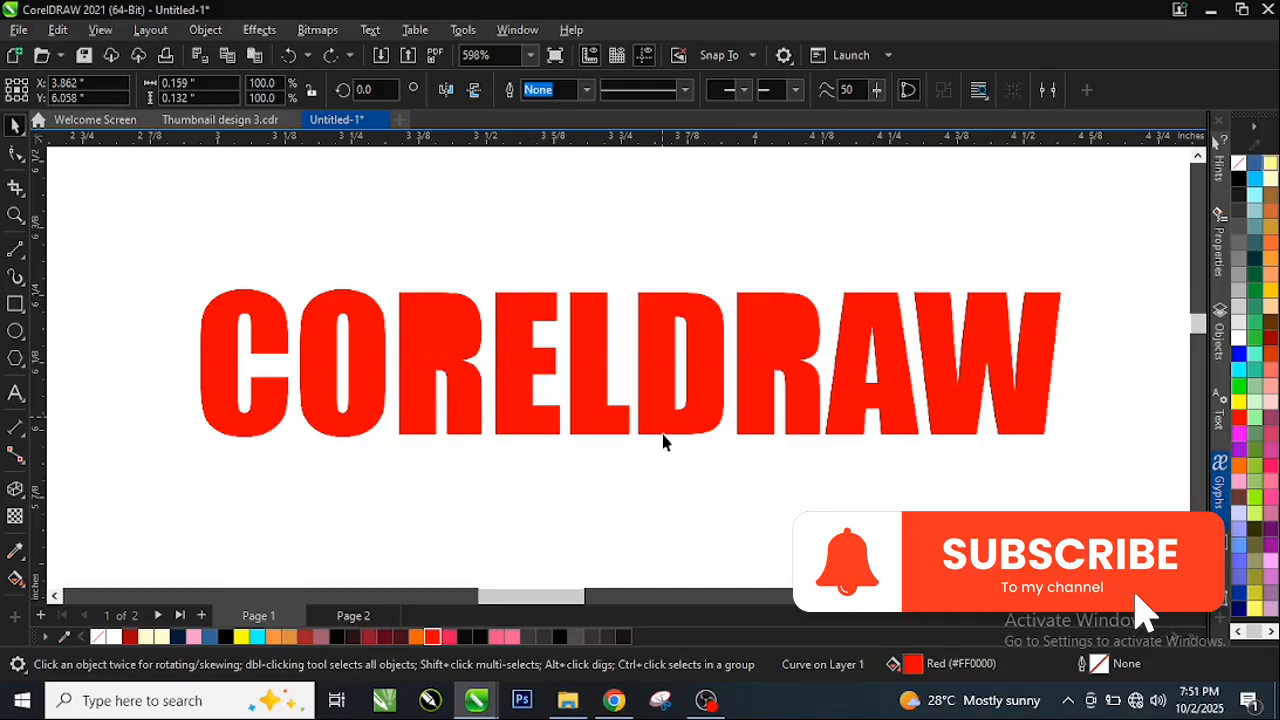
Trim the counter piece out of the upper half of the first R, and delete the leftover piece
left_click_drag(664, 434, 706, 429)
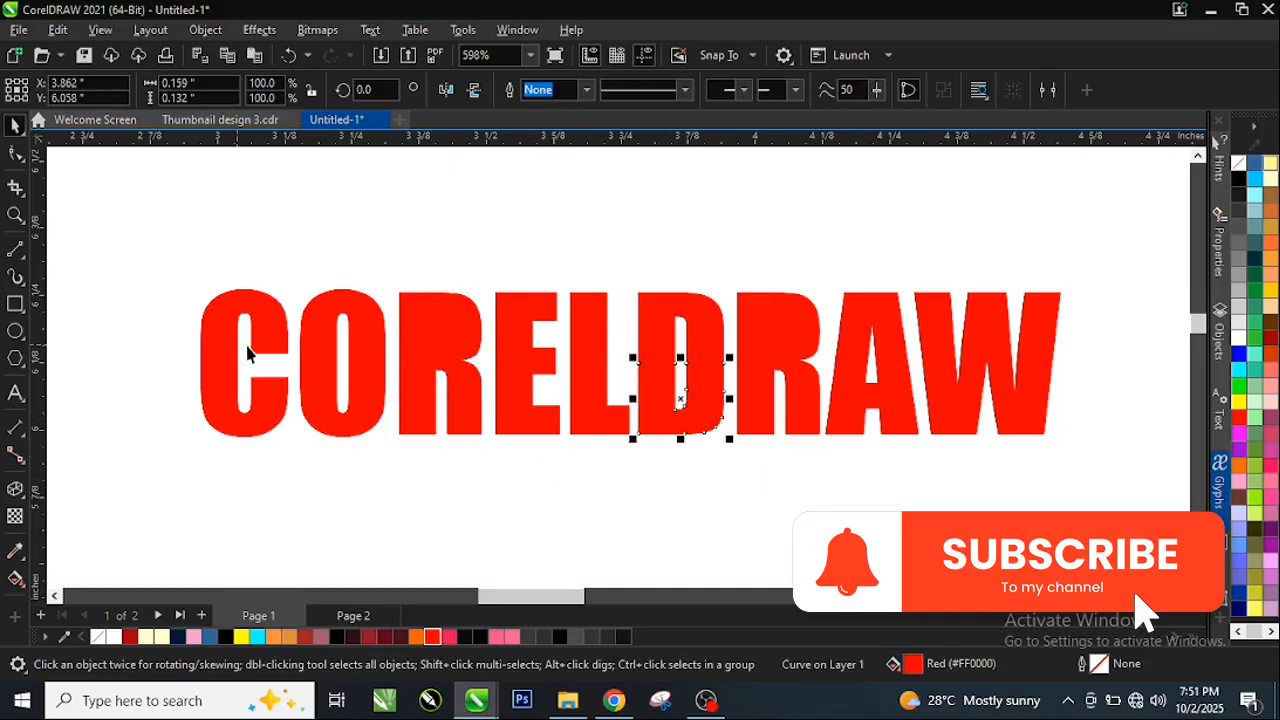
left_click_drag(398, 256, 457, 357)
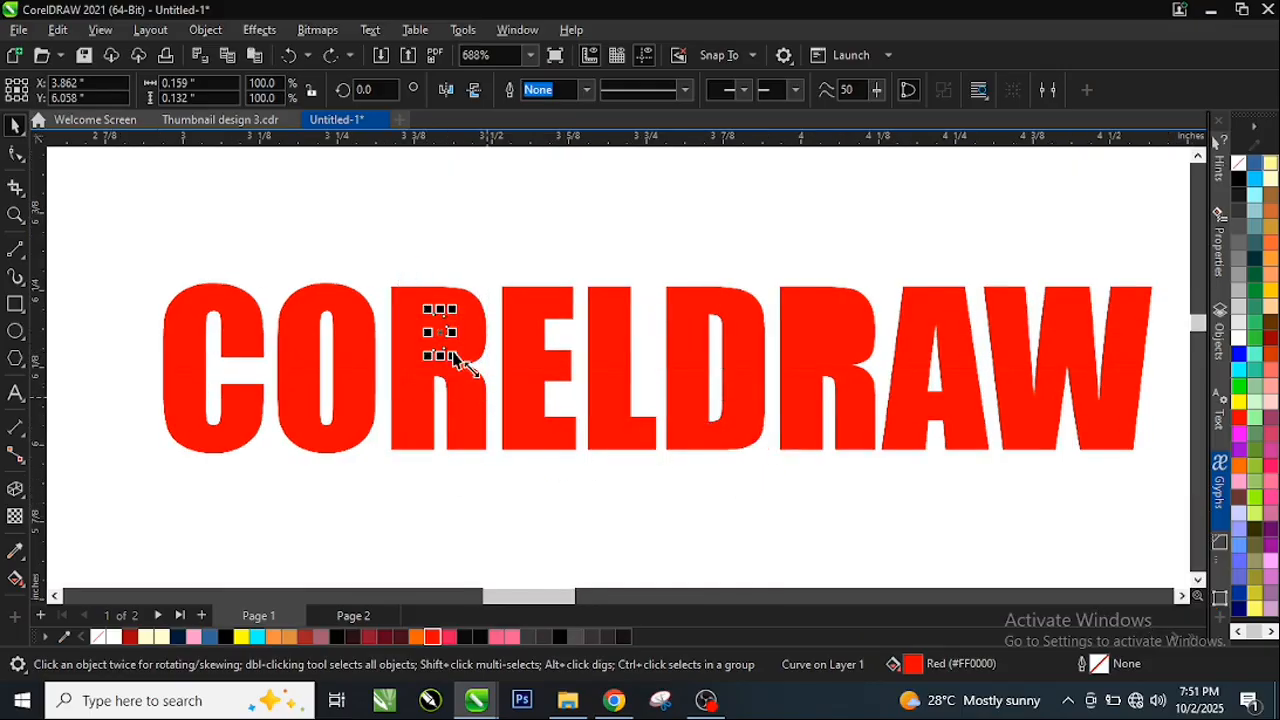
scroll(450, 355, "up", 3)
scroll(443, 345, "up", 2)
left_click(369, 277)
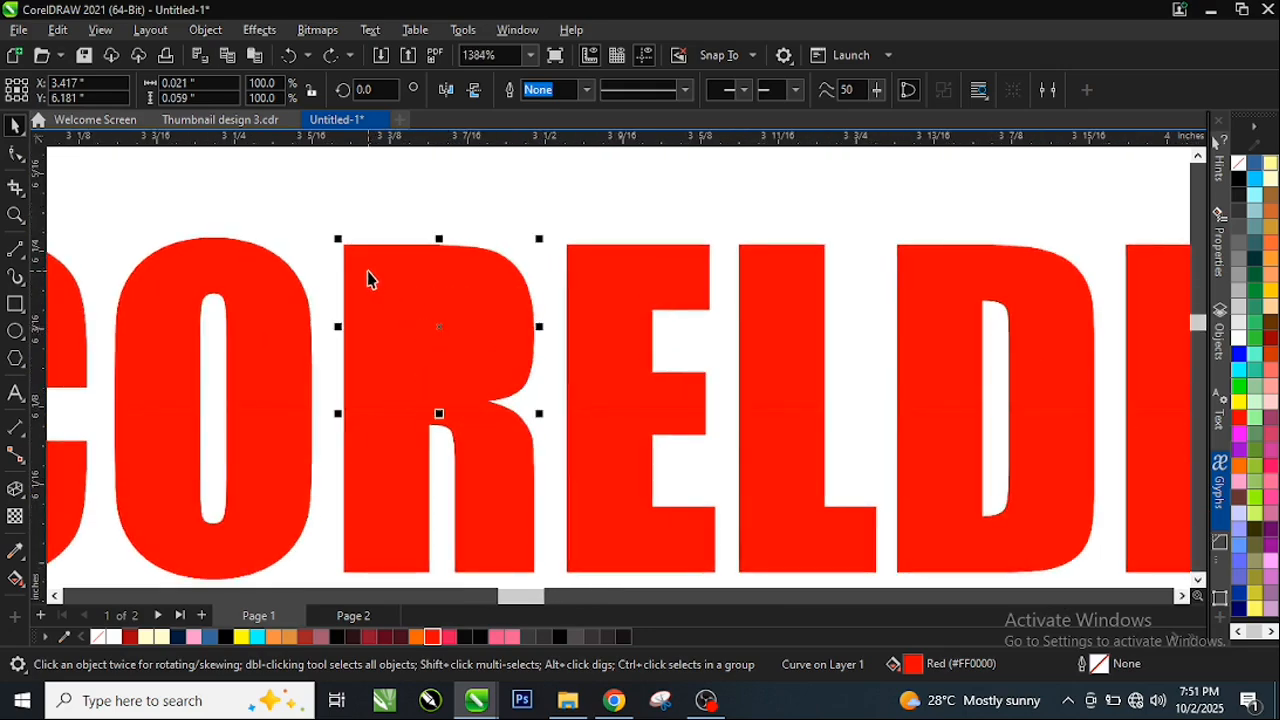
left_click(441, 335, "shift")
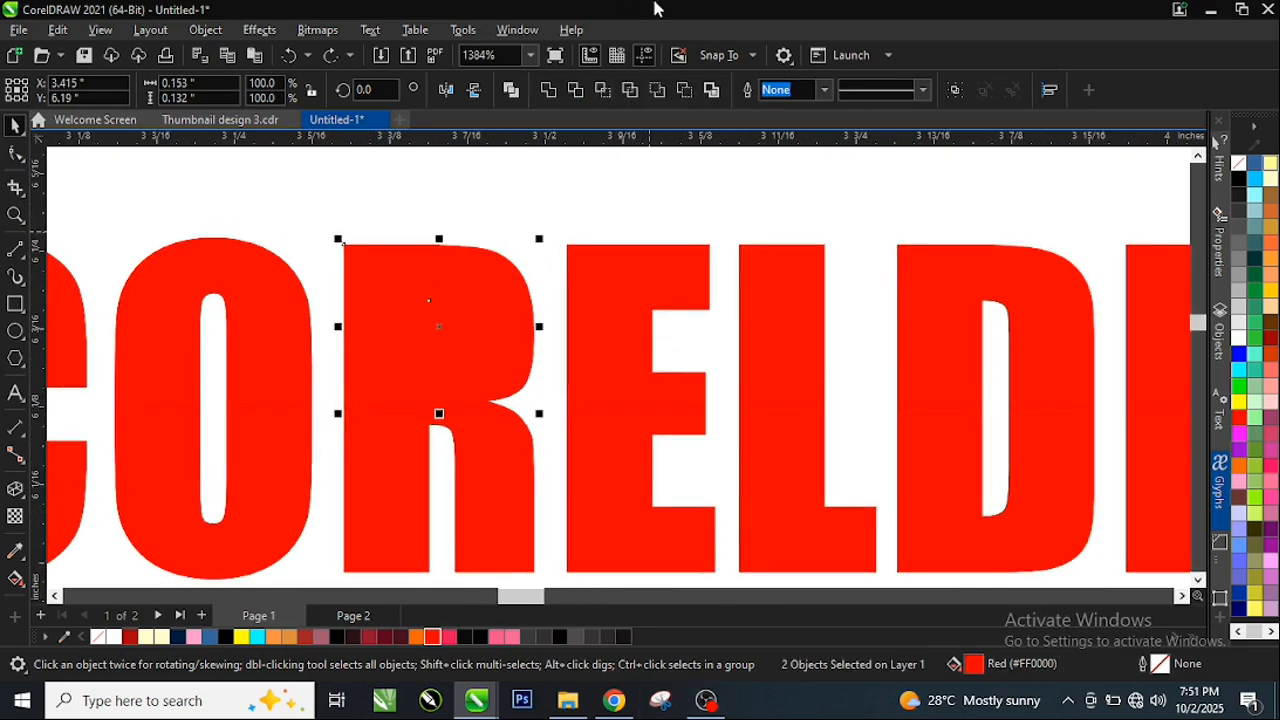
left_click(575, 91)
left_click(442, 327)
right_click(442, 327)
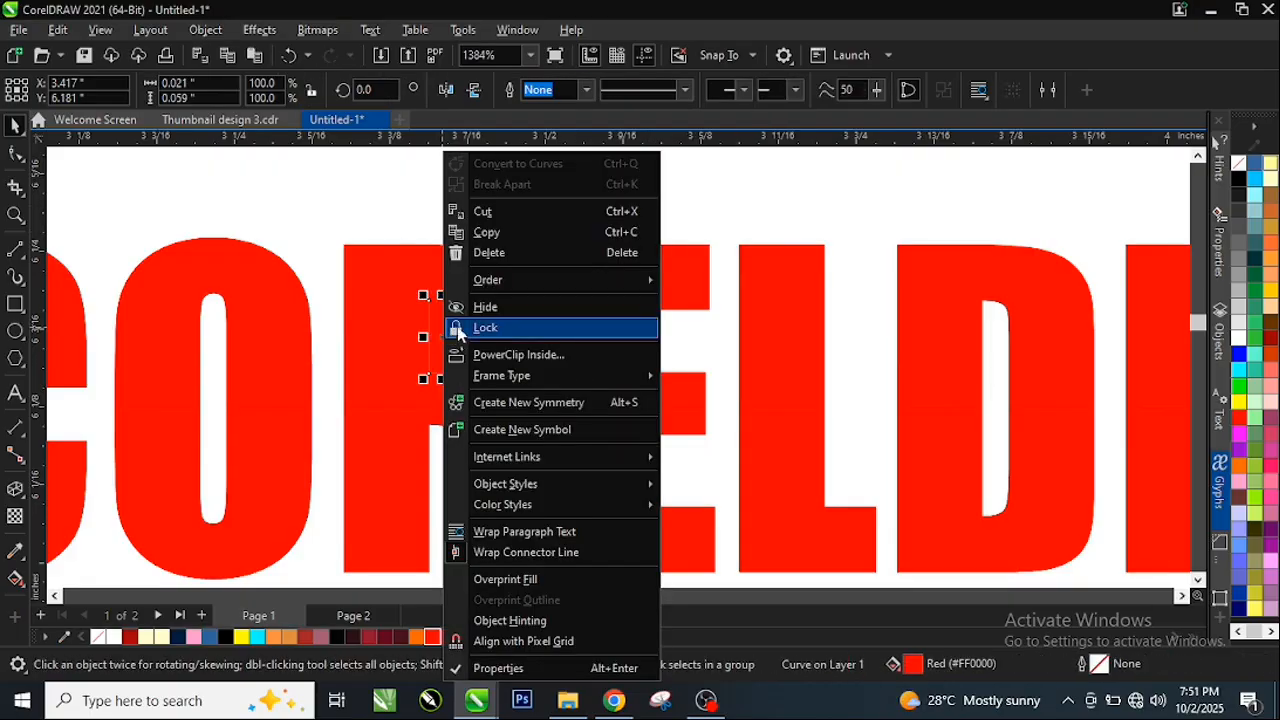
left_click(480, 252)
scroll(445, 336, "down", 4)
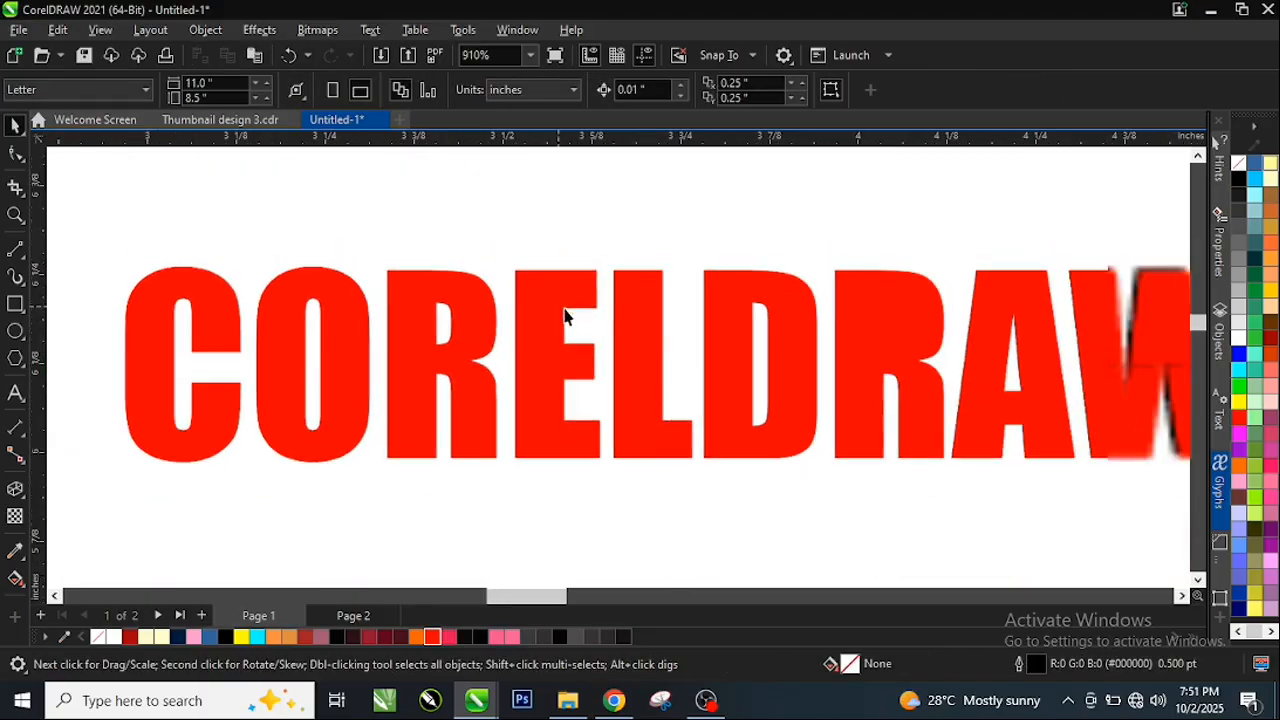
Select the counter piece inside the upper half of the second R and fill it with black
scroll(900, 305, "up", 3)
scroll(880, 320, "up", 1)
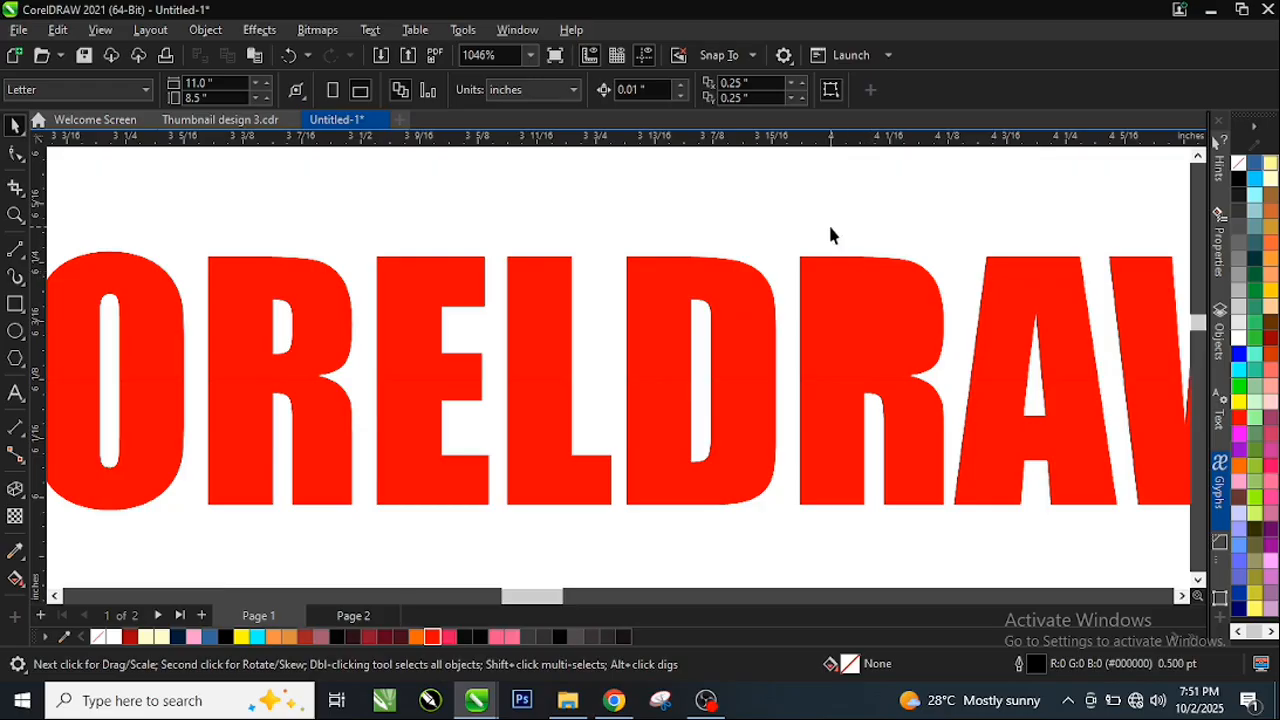
left_click_drag(830, 235, 915, 385)
scroll(894, 334, "up", 1)
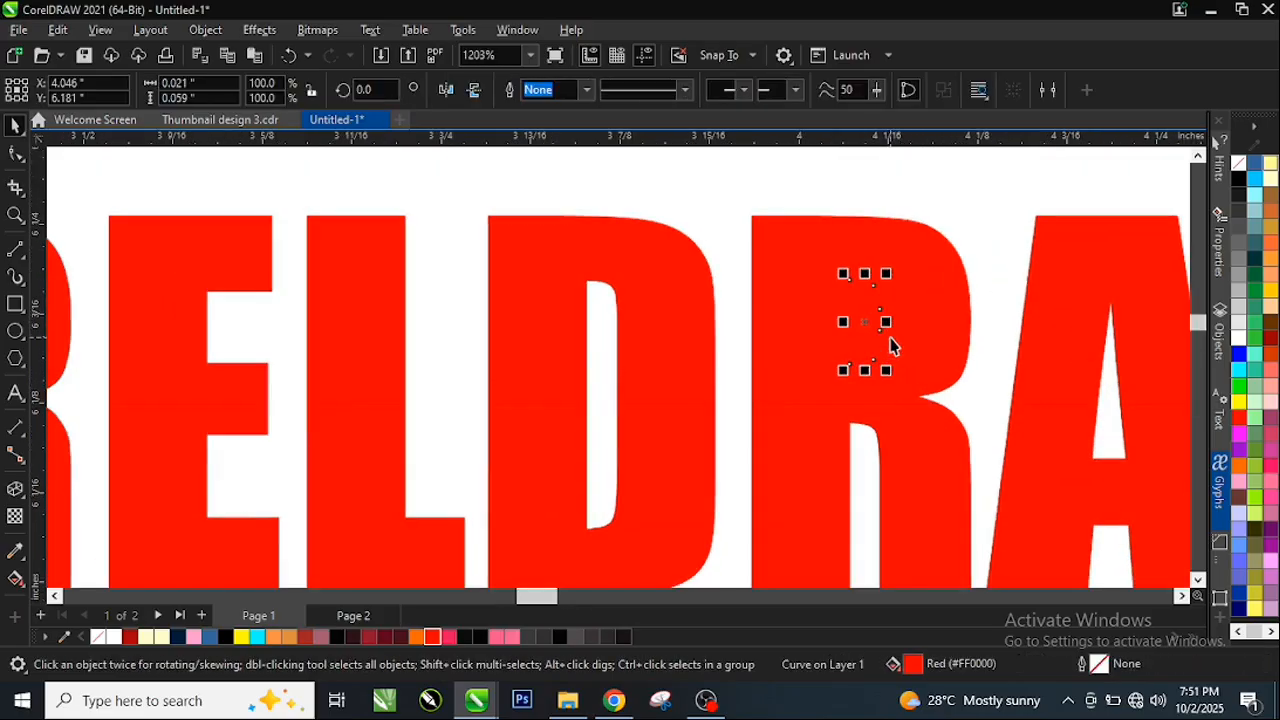
scroll(890, 340, "up", 1)
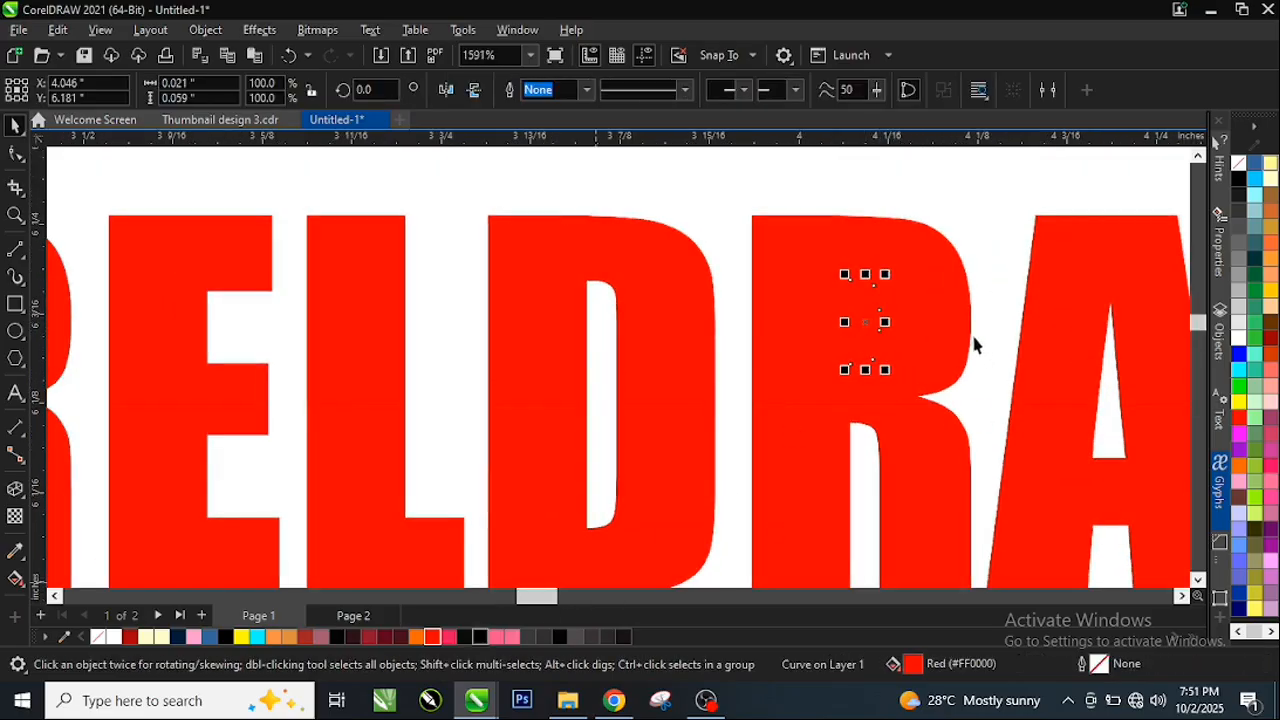
left_click(480, 636)
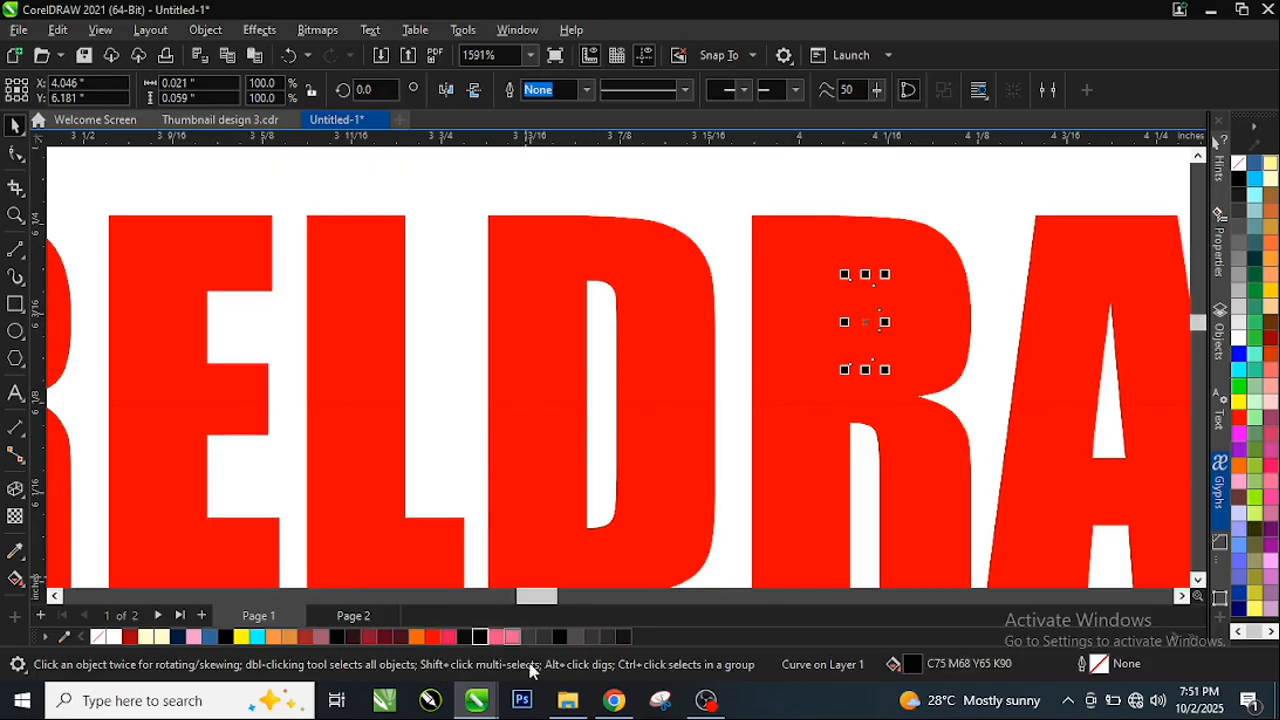
Trim the black counter piece out of the second R's upper half and delete the leftover piece
left_click(840, 264, "shift")
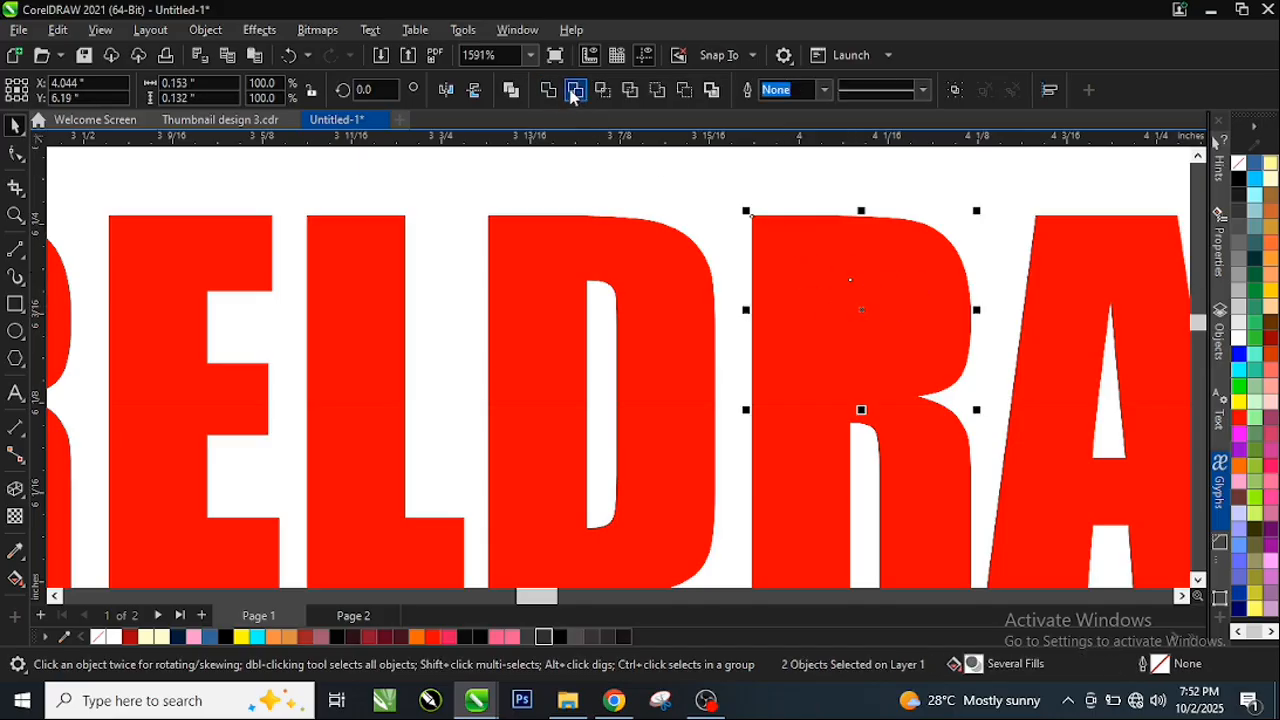
left_click(575, 89)
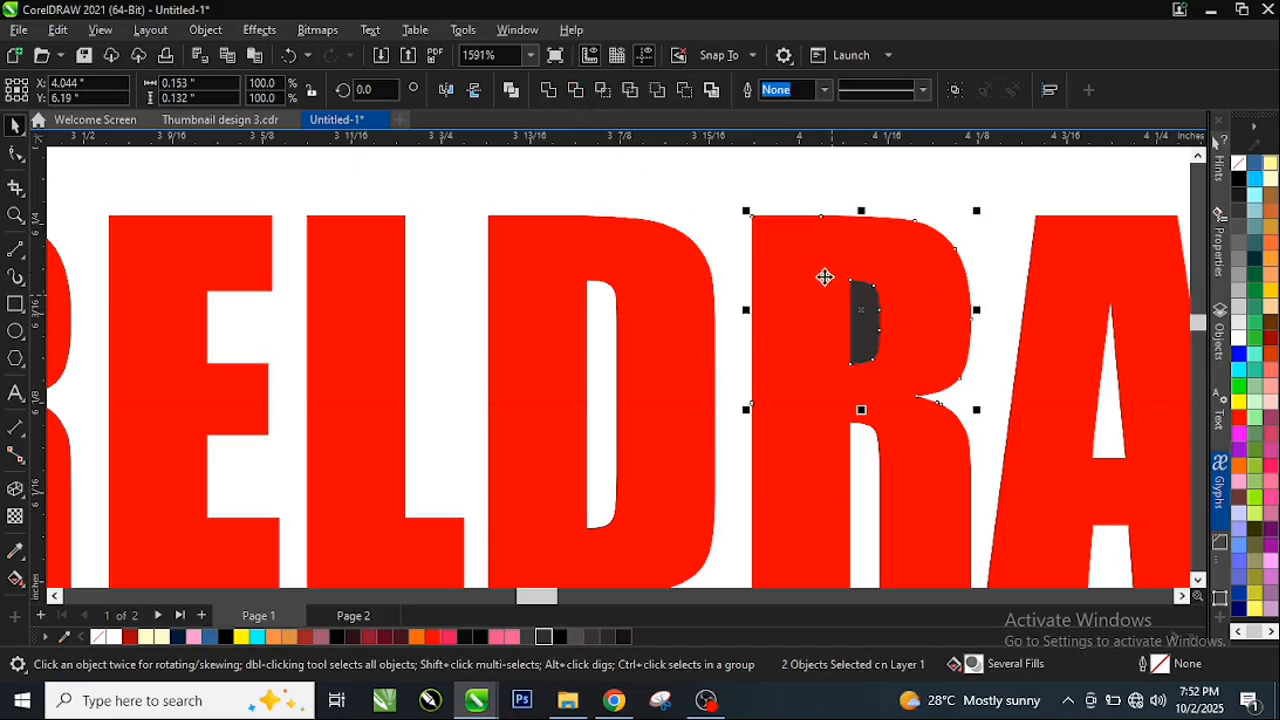
left_click(868, 322)
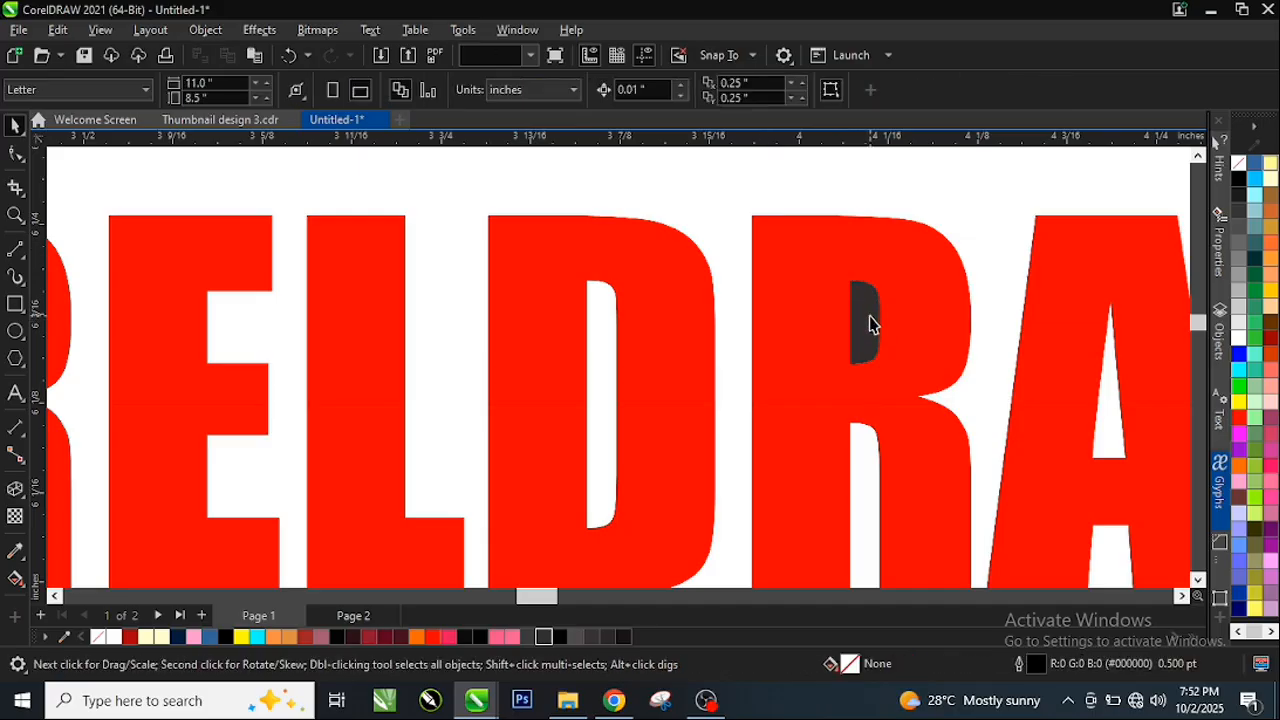
right_click(870, 322)
left_click(919, 254)
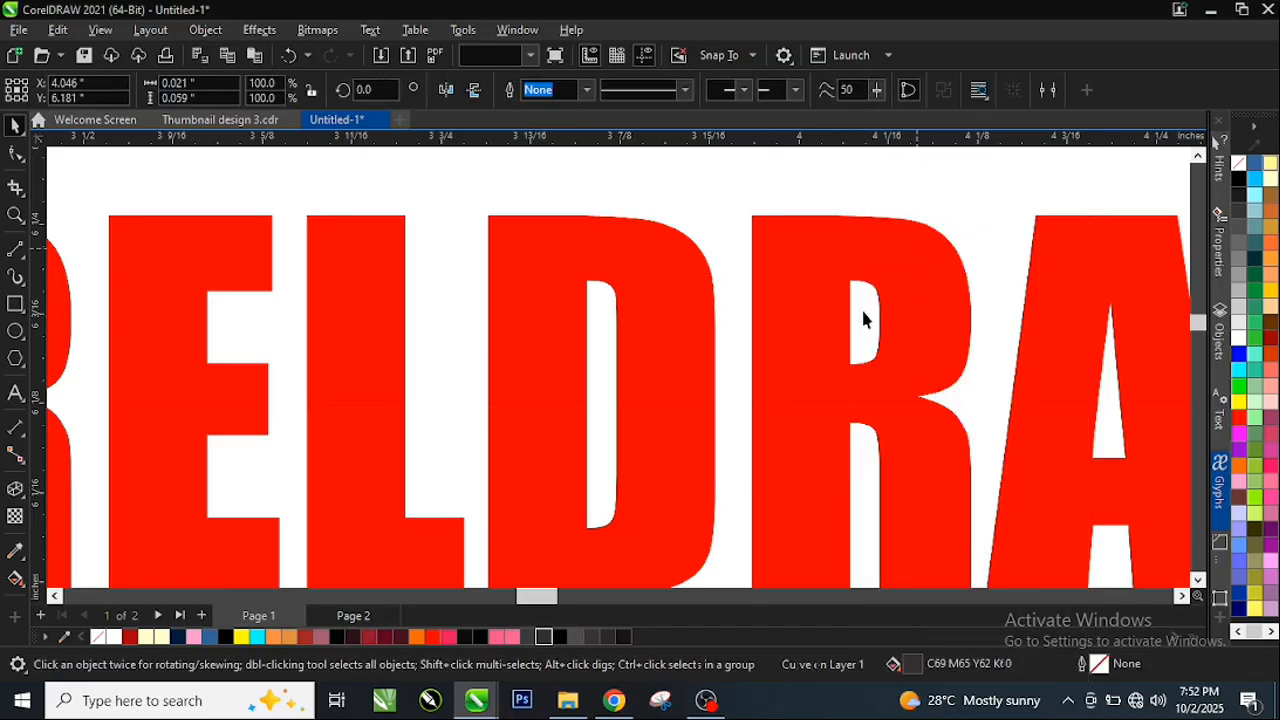
scroll(770, 276, "down", 1)
scroll(770, 278, "down", 2)
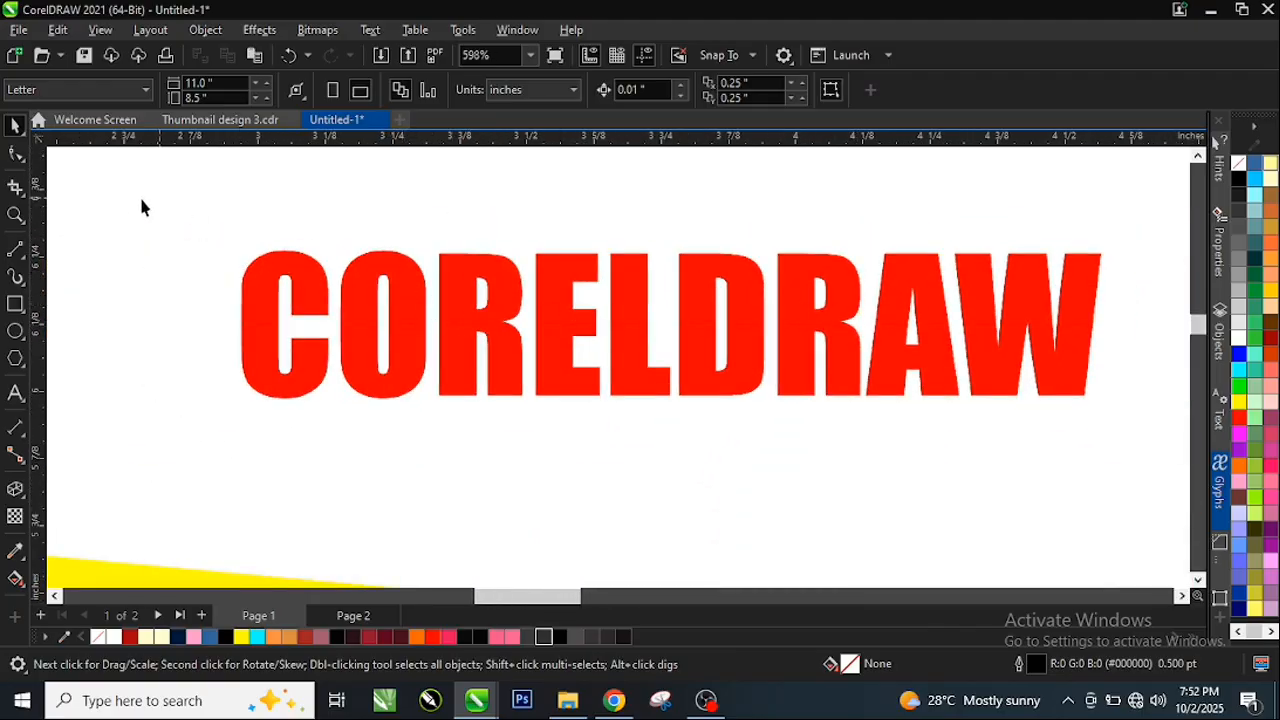
Combine all upper letter halves into one curve and all lower letter halves into another
left_click_drag(128, 201, 1145, 348)
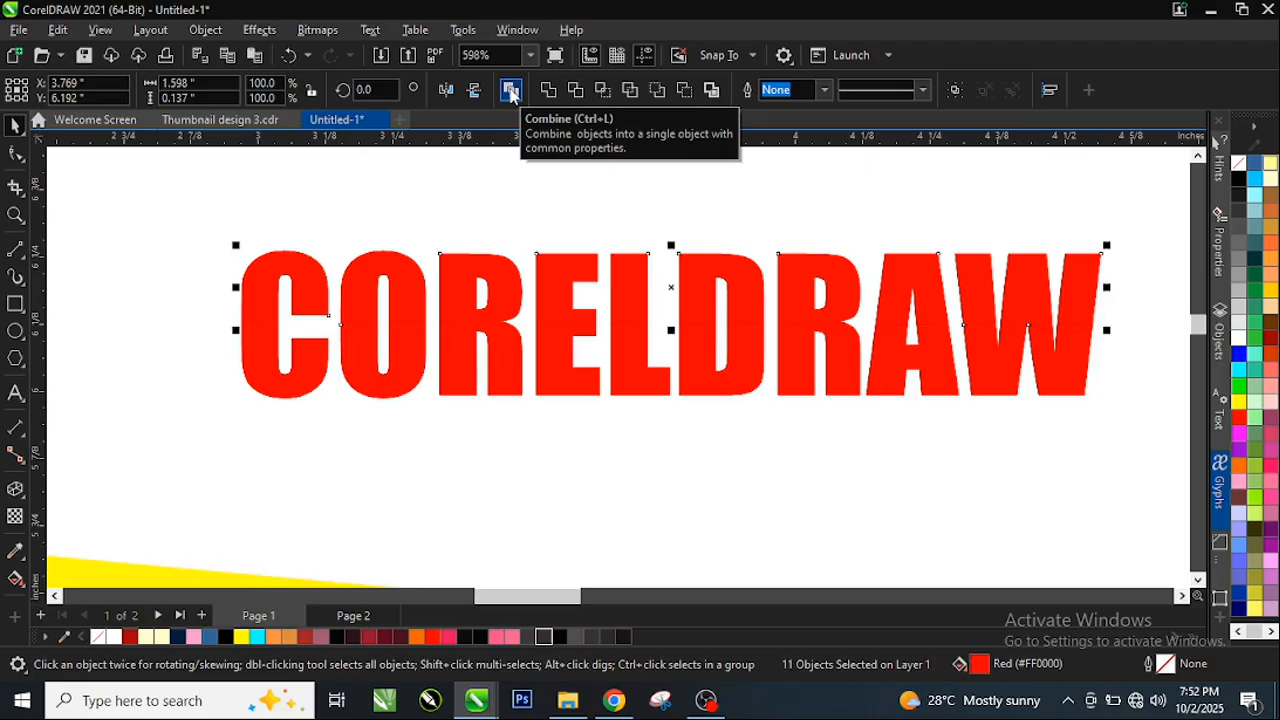
left_click(511, 91)
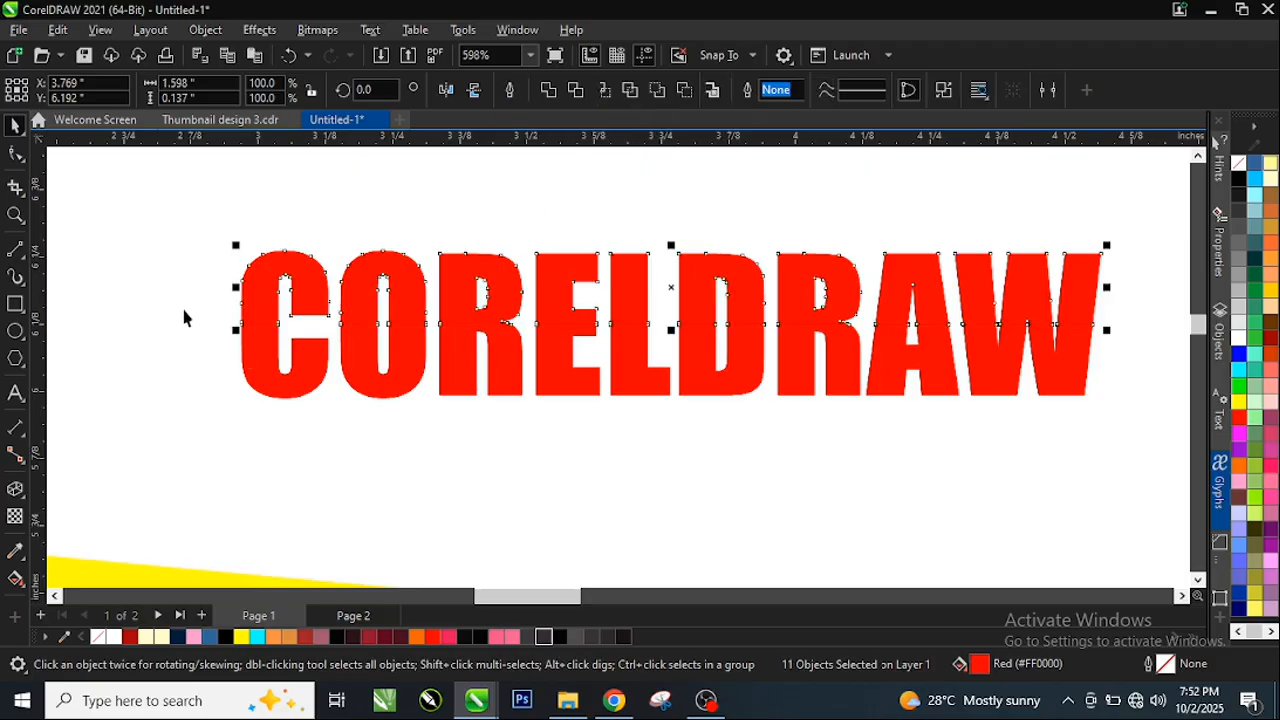
left_click_drag(150, 317, 1133, 426)
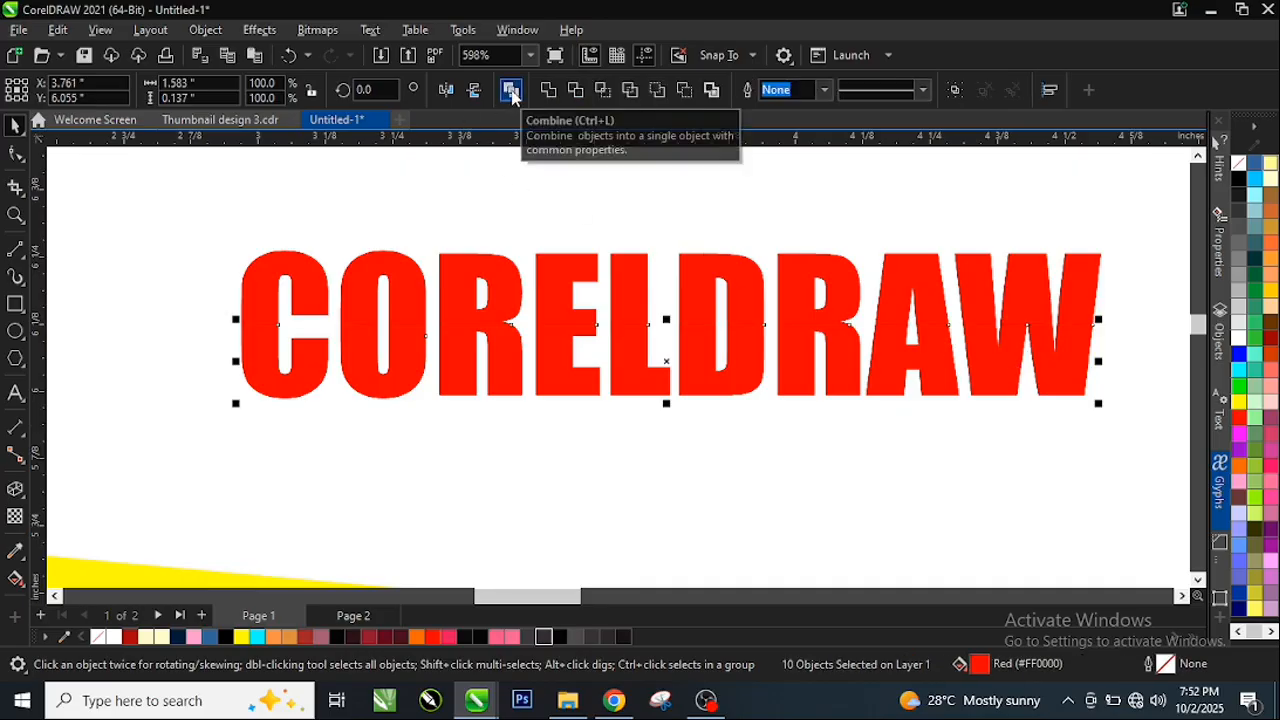
left_click(511, 91)
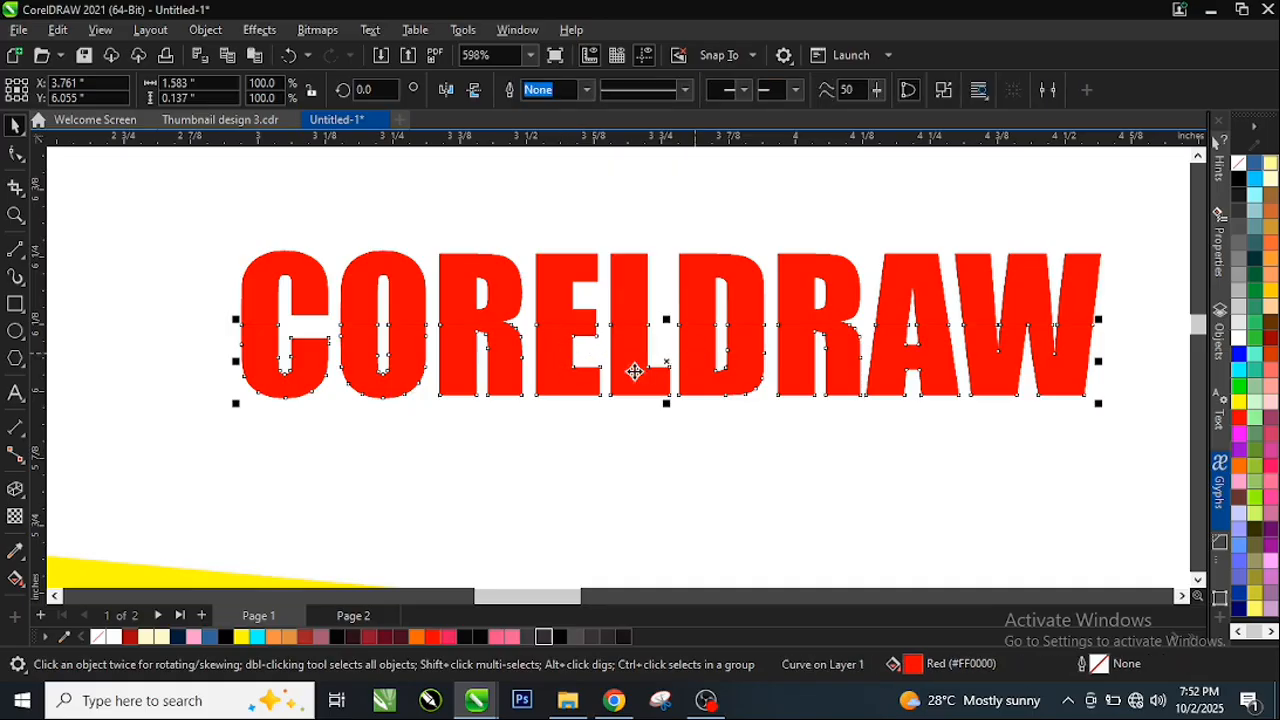
left_click(637, 423)
Skew the combined upper letter halves horizontally so their cut edge shifts right and the tops stay in place
scroll(726, 326, "up", 2)
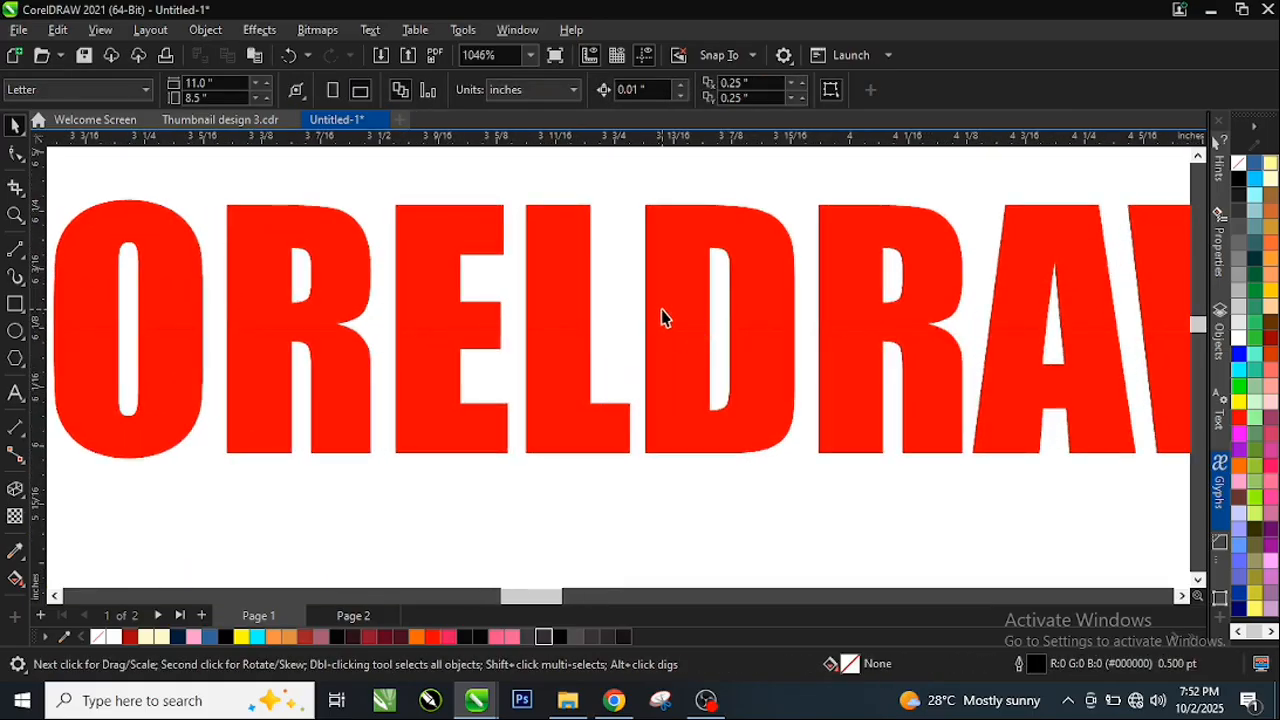
double_click(690, 310)
scroll(673, 310, "up", 5)
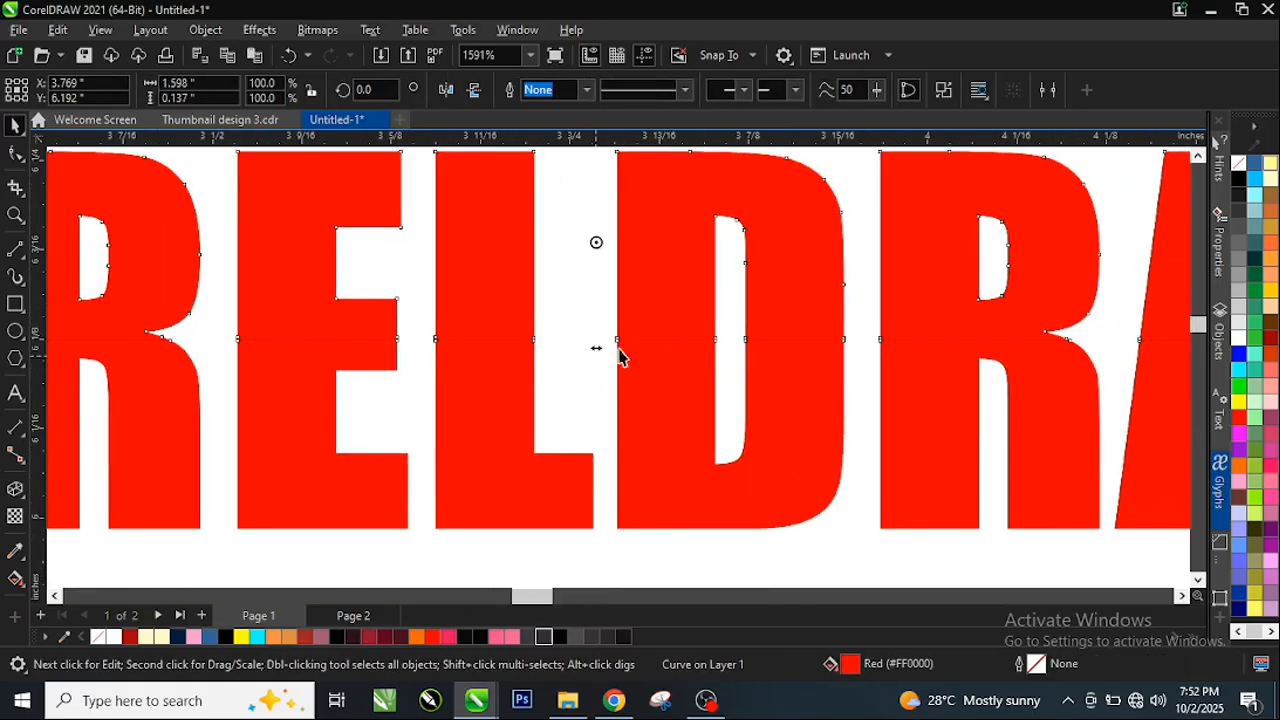
scroll(618, 350, "up", 3)
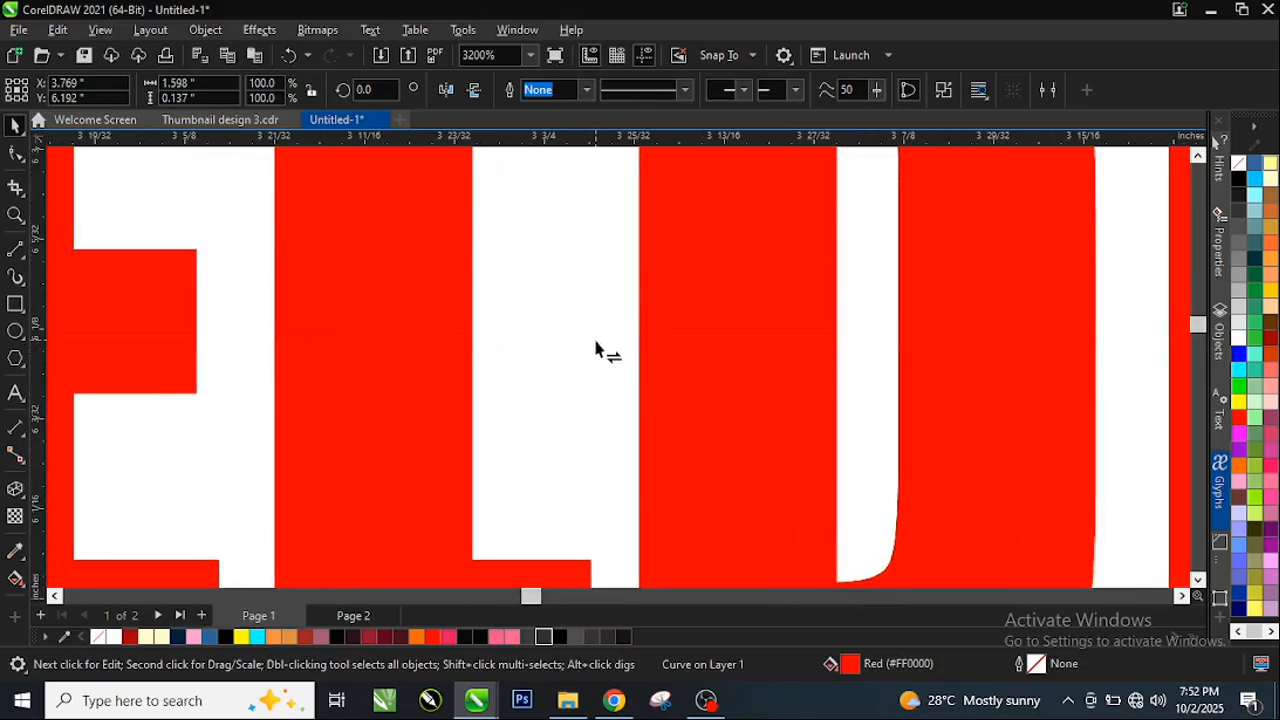
left_click_drag(595, 343, 670, 343)
Skew the combined lower letter halves horizontally so their cut edge shifts right to meet the upper halves
left_click(702, 407)
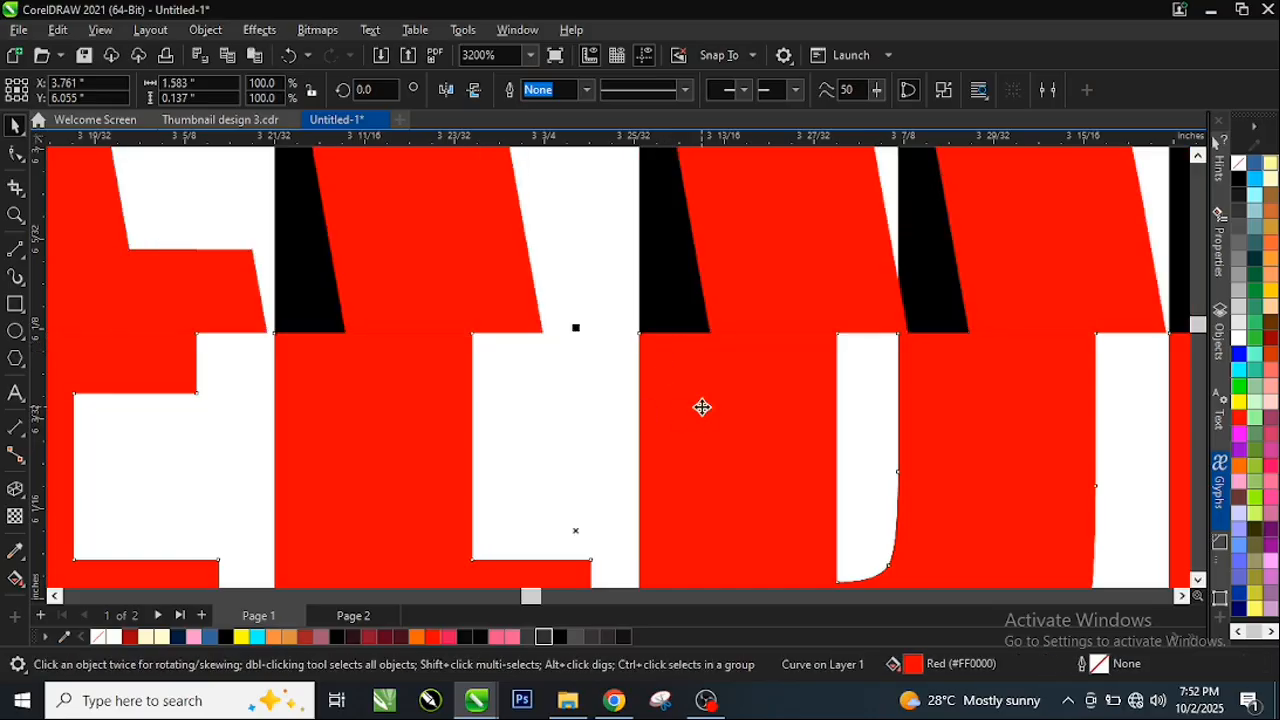
left_click(702, 407)
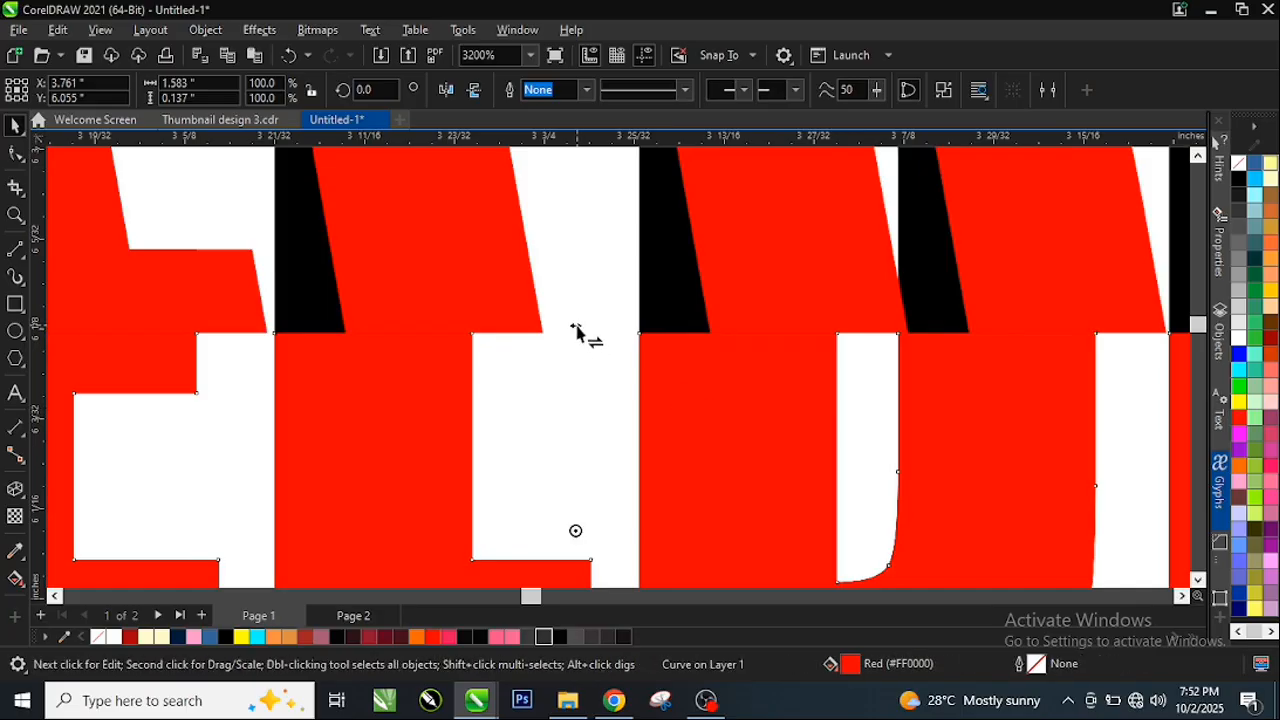
left_click_drag(576, 333, 648, 337)
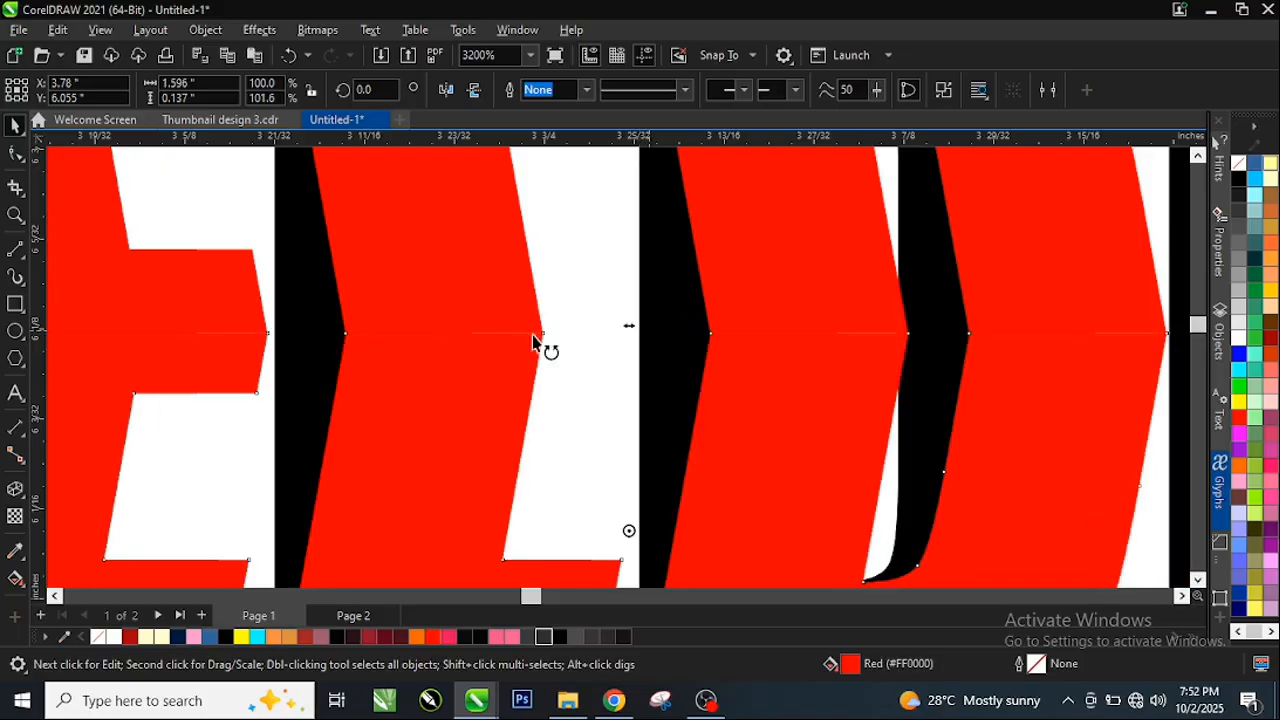
Fine-tune the lower halves' skew so their corner nodes align with the upper halves along the cut line
scroll(340, 330, "up", 5)
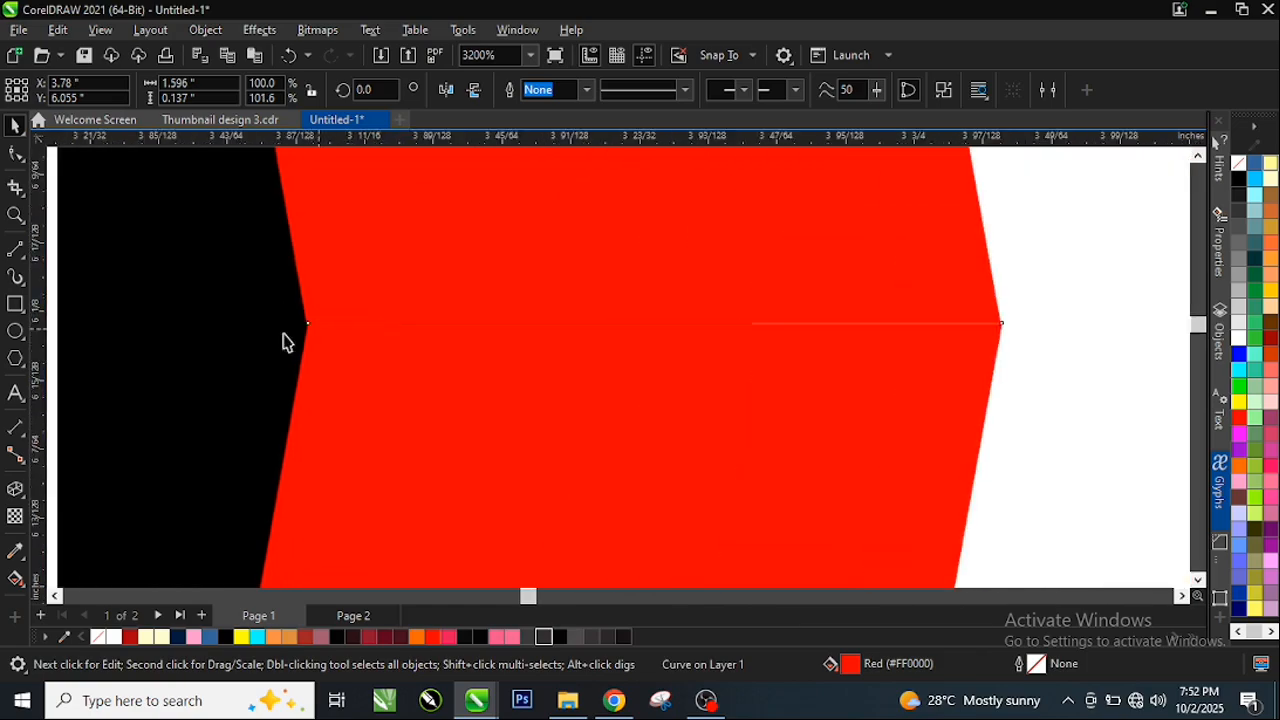
scroll(340, 325, "down", 1)
scroll(937, 362, "down", 1)
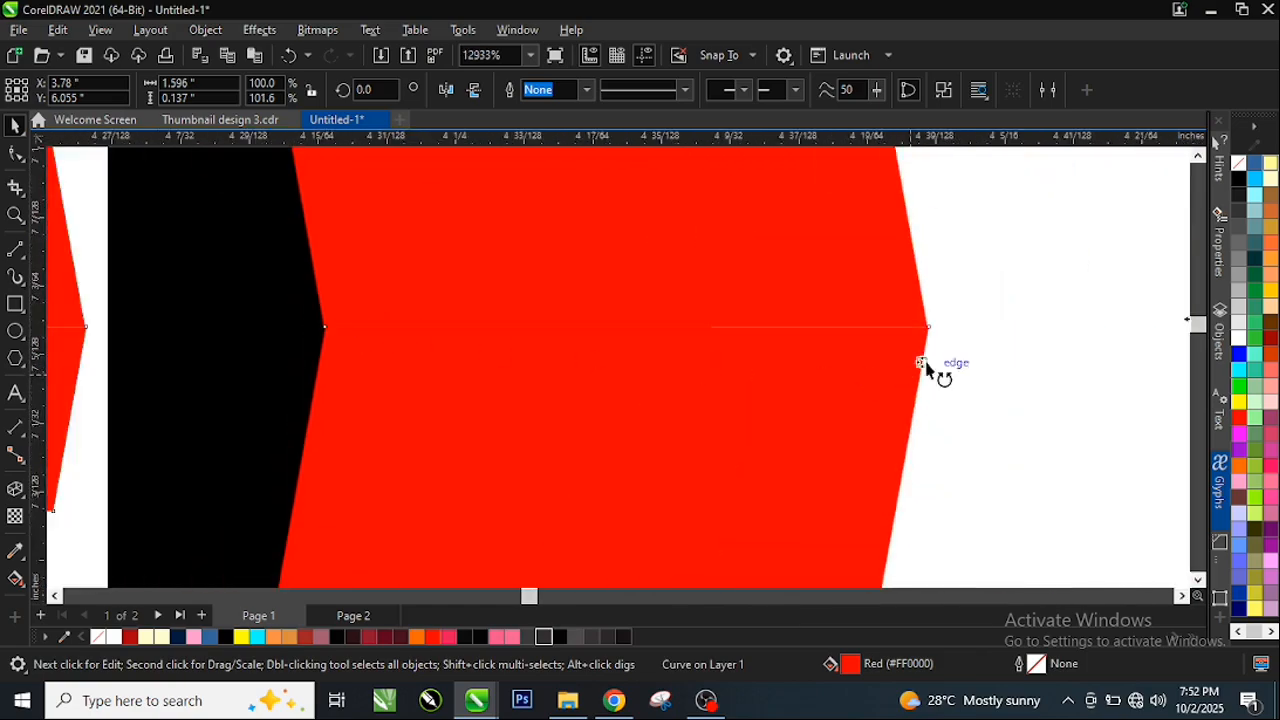
scroll(980, 335, "up", 4)
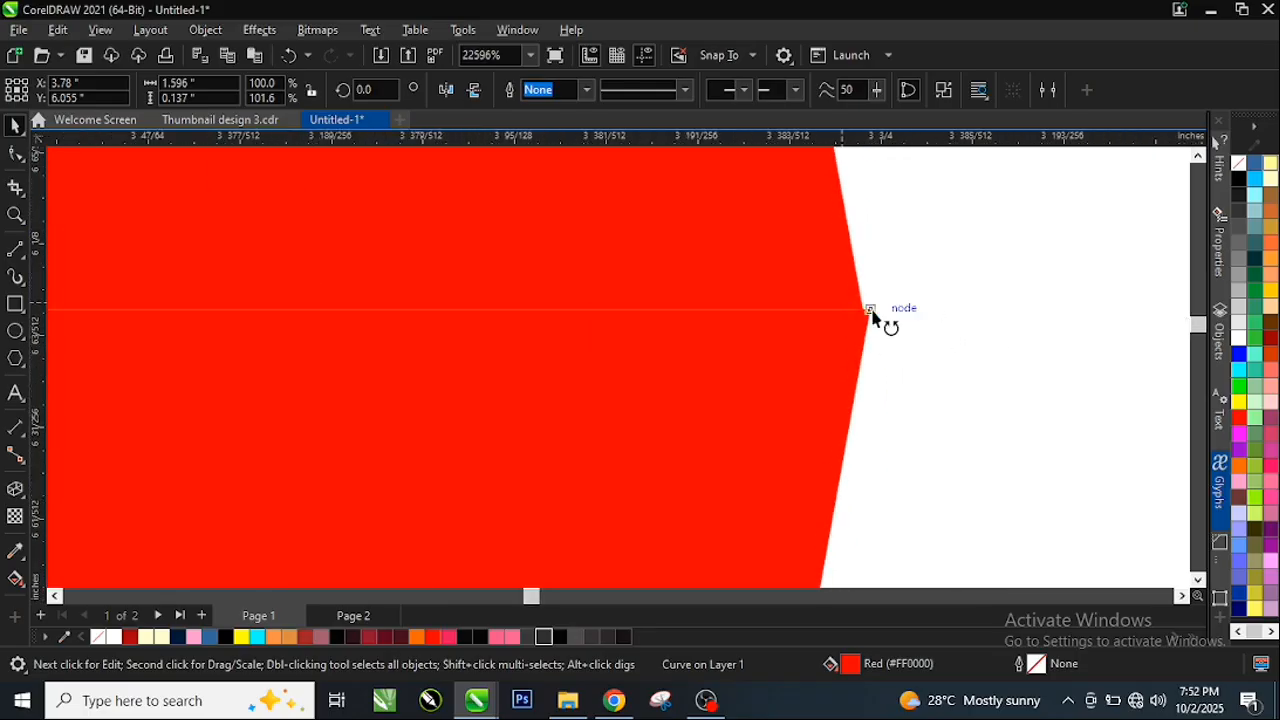
scroll(860, 318, "down", 2)
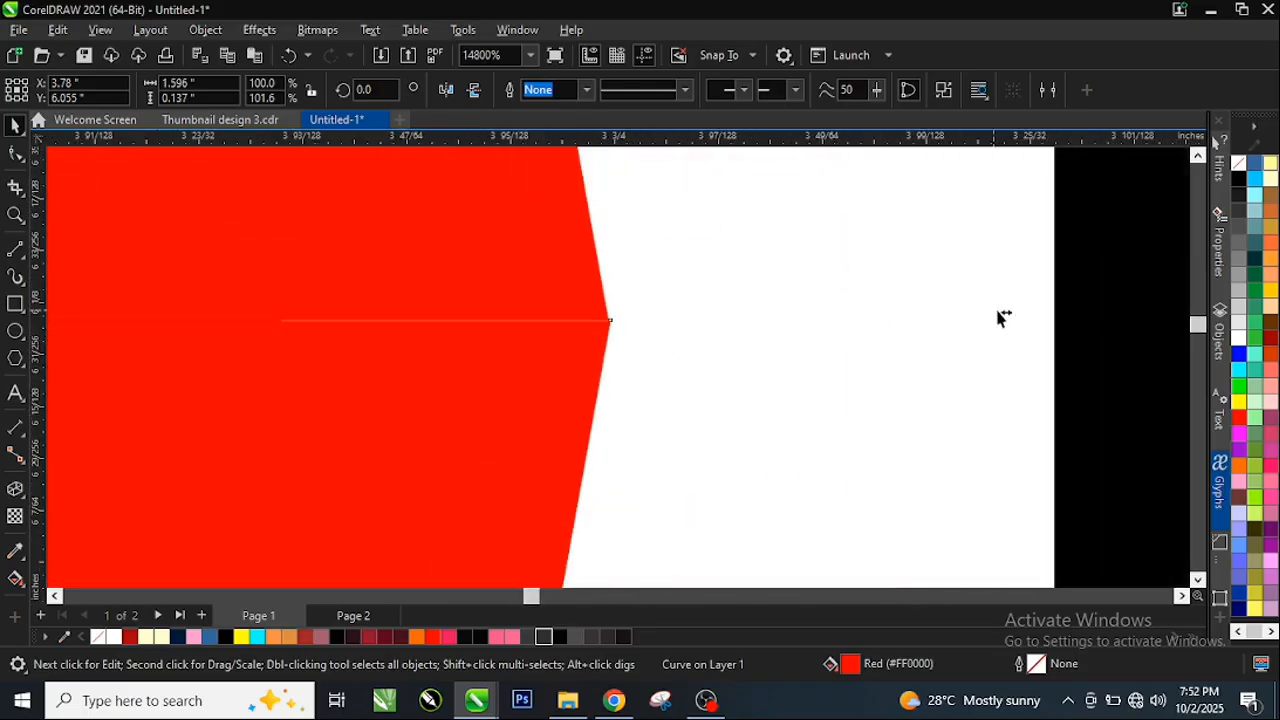
scroll(1000, 318, "up", 2)
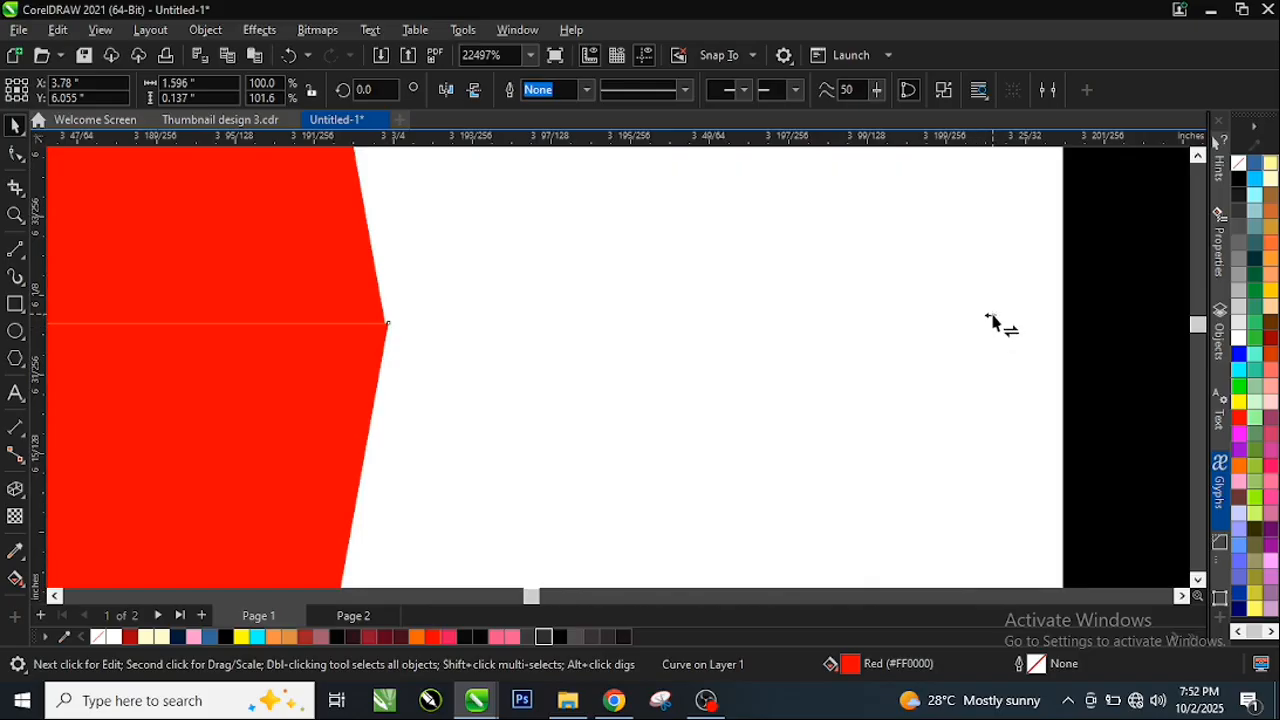
left_click(990, 322)
left_click_drag(989, 315, 988, 315)
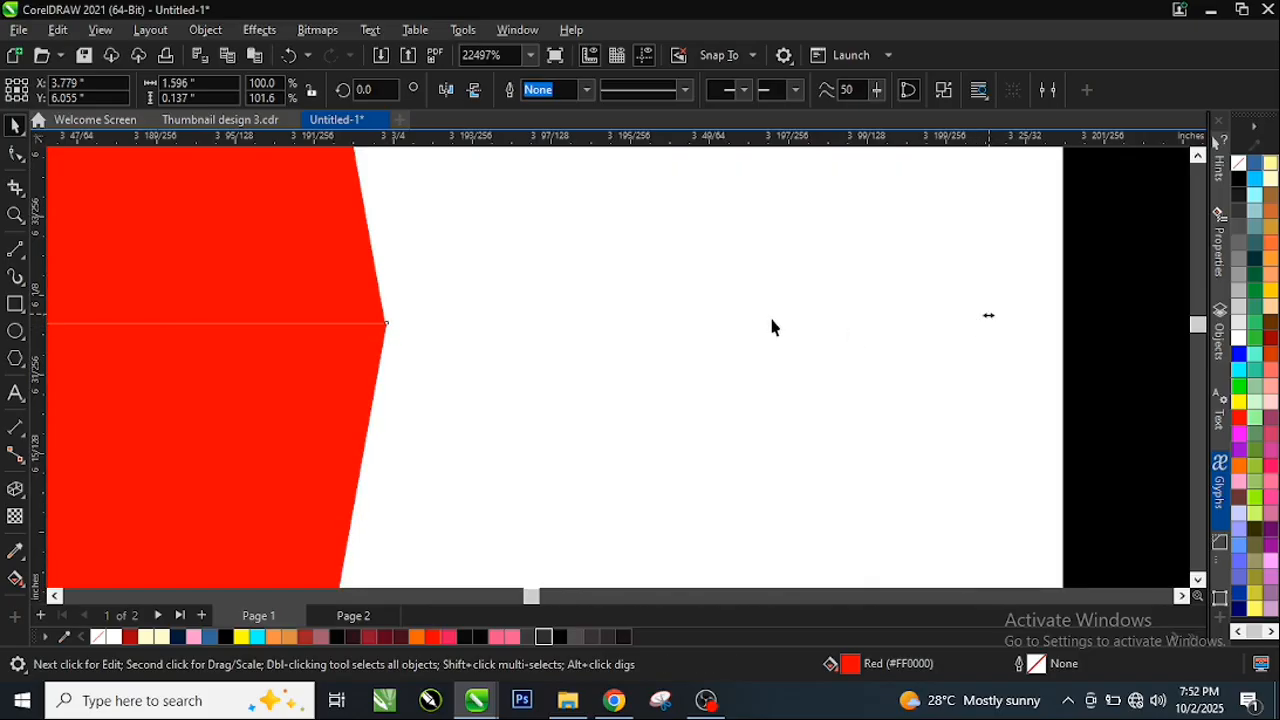
scroll(729, 323, "down", 15)
scroll(605, 395, "down", 10)
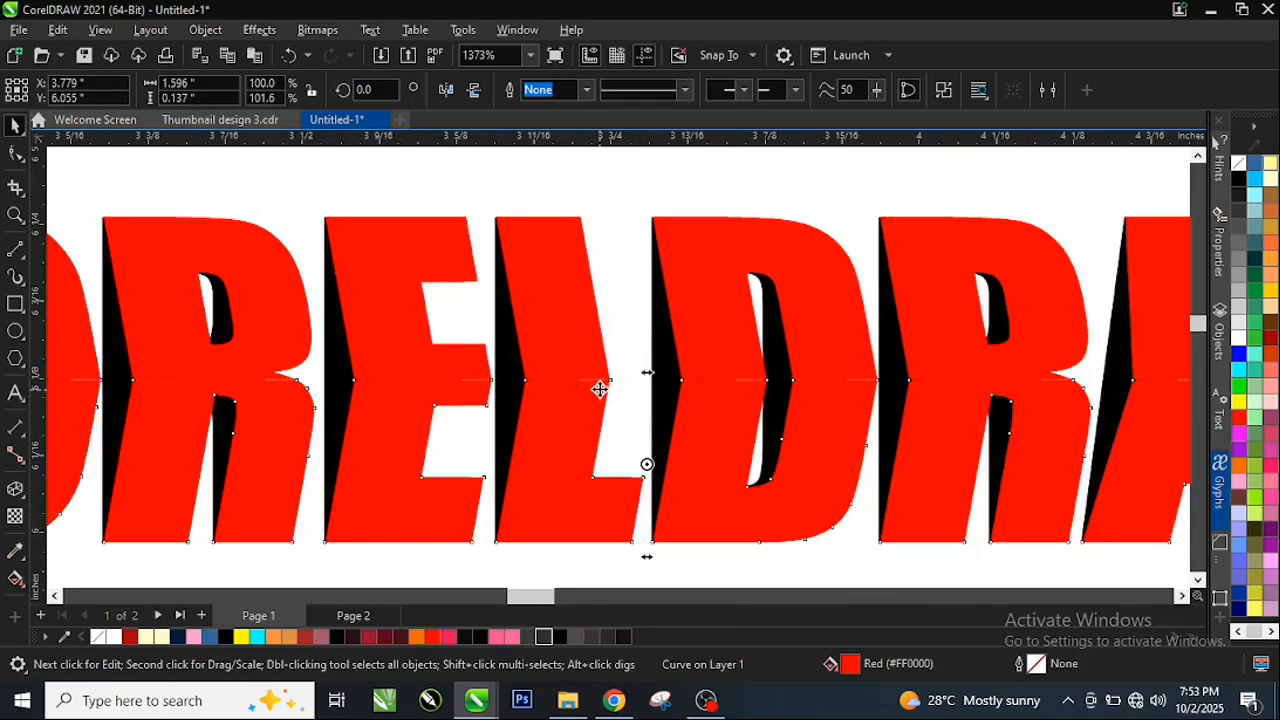
scroll(605, 395, "down", 2)
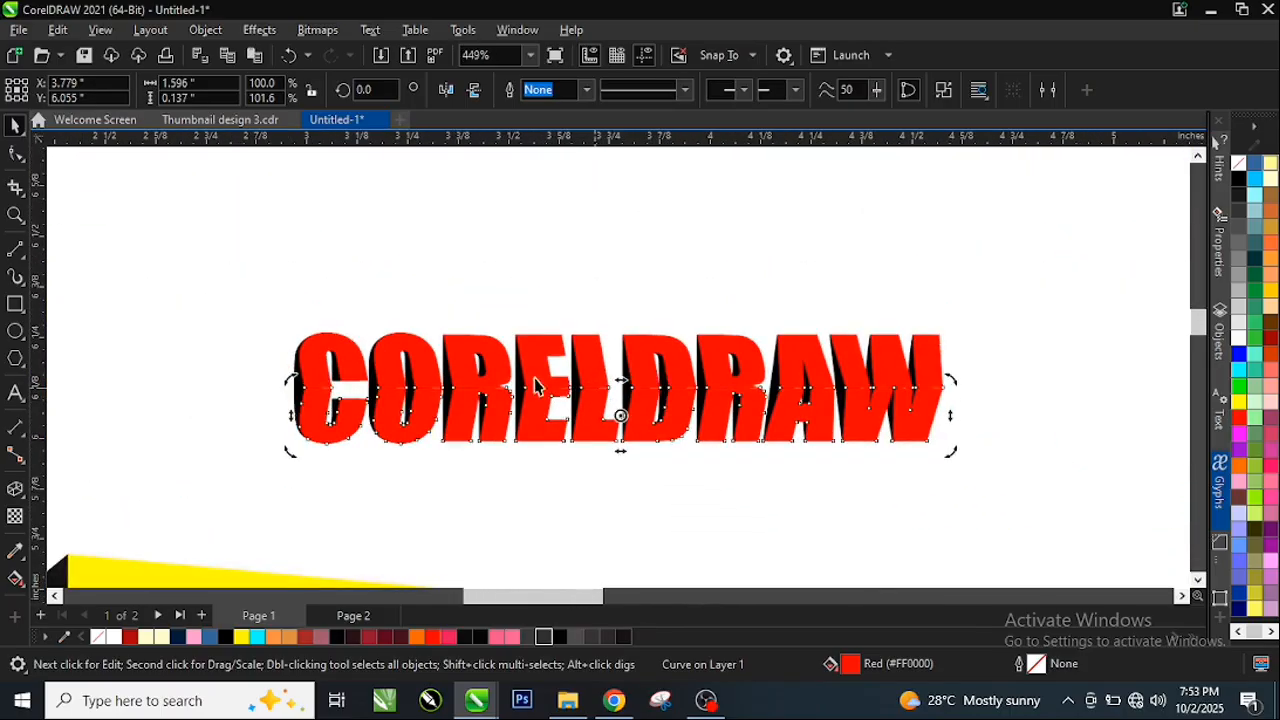
Group the upper letter halves, lower letter halves and black depth of the CORELDRAW text
double_click(485, 393)
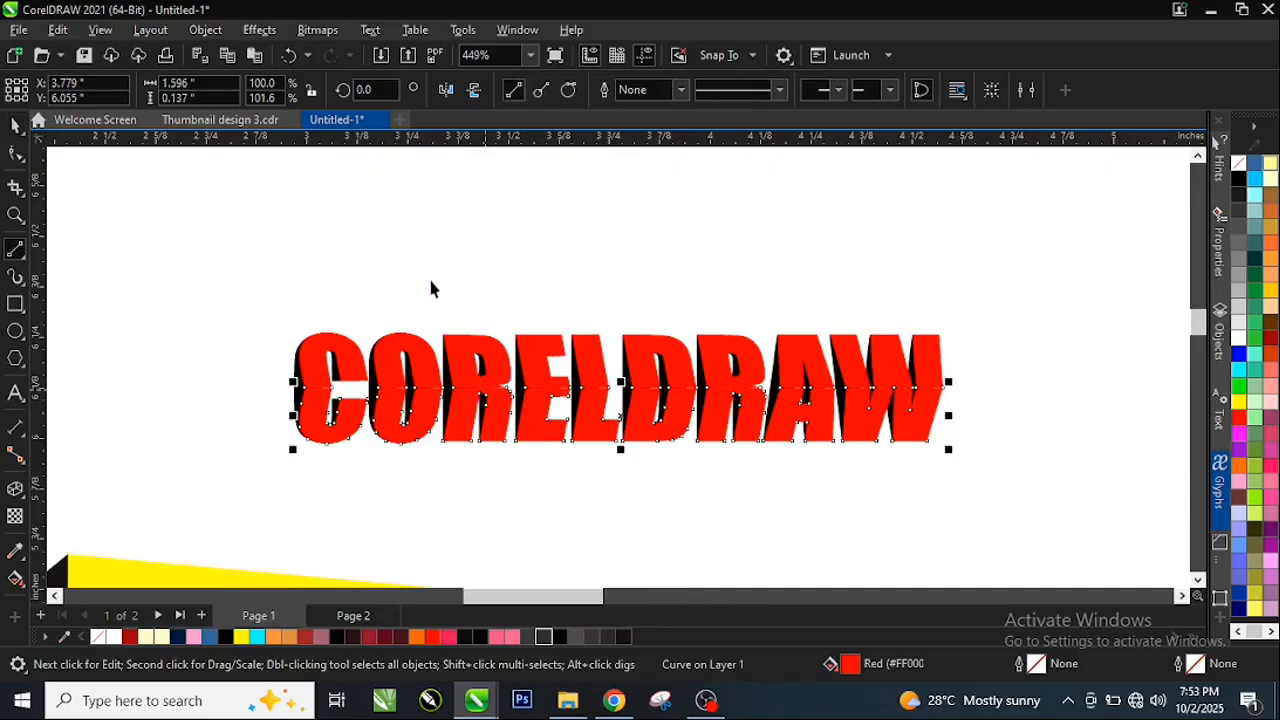
left_click(428, 283)
left_click_drag(197, 231, 985, 527)
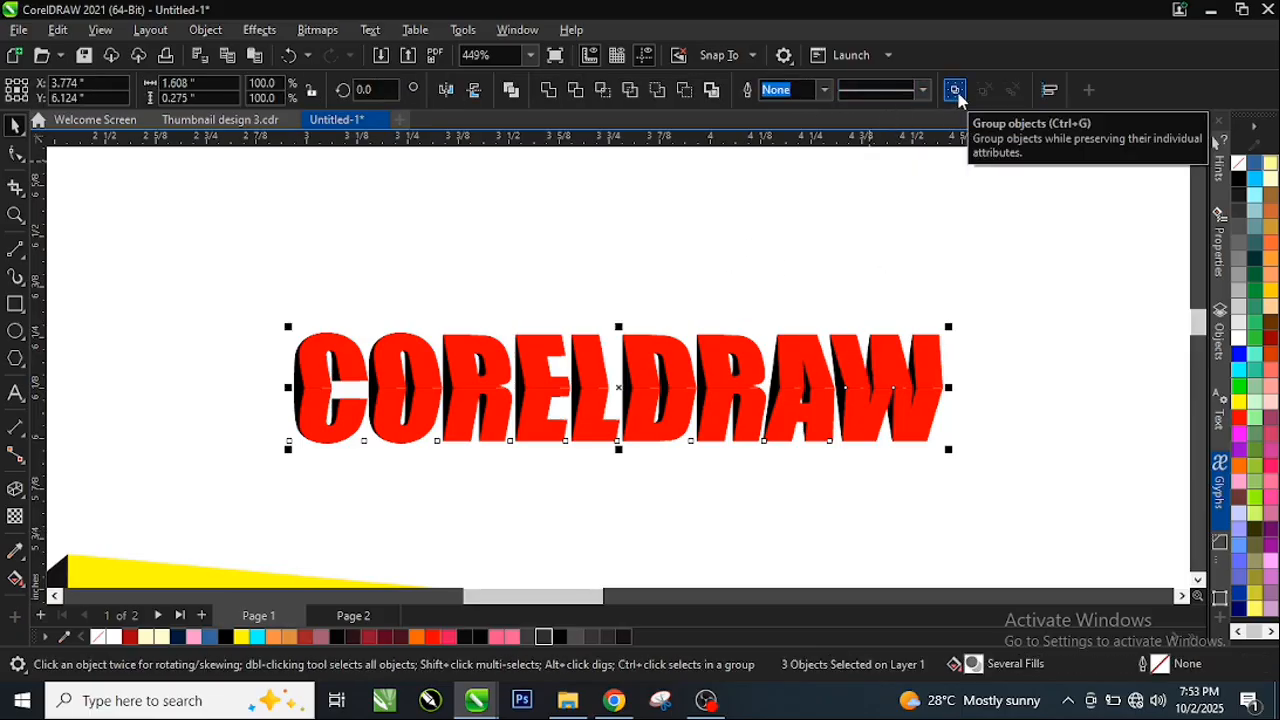
right_click(724, 382)
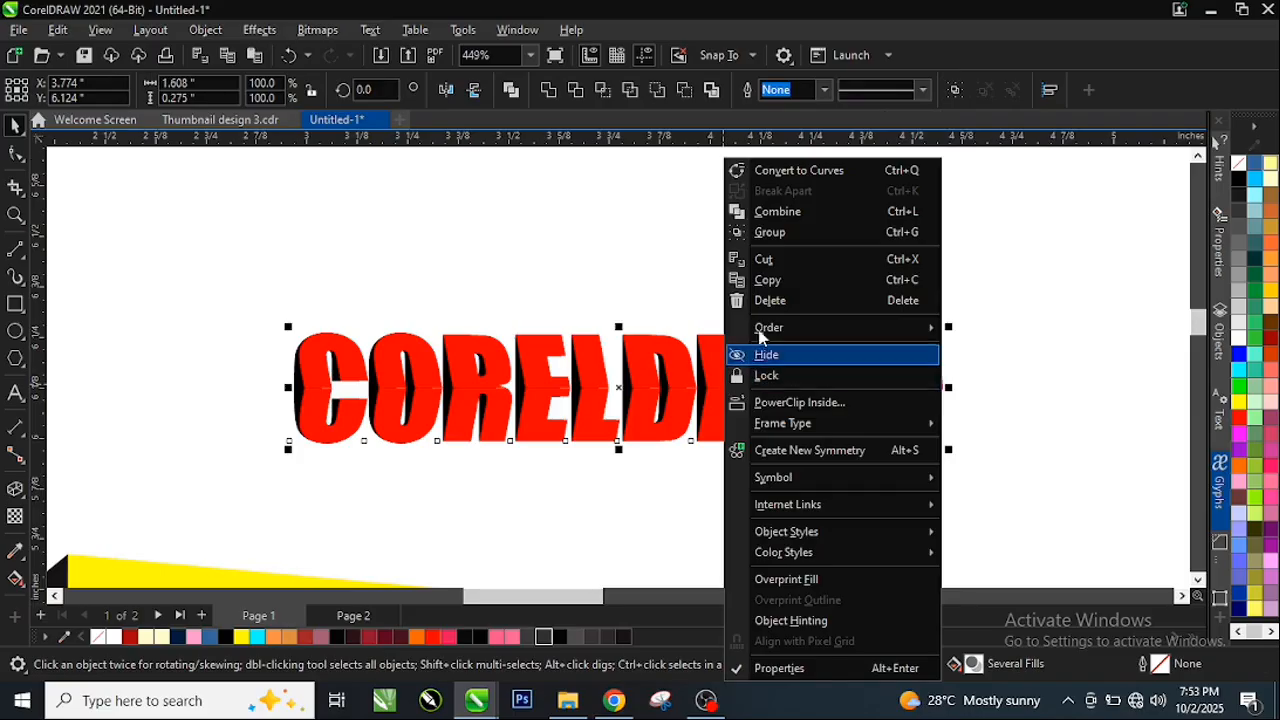
left_click(778, 237)
Add a perspective to the CORELDRAW group and fit its four corners to the black panel's corners
scroll(565, 378, "down", 6)
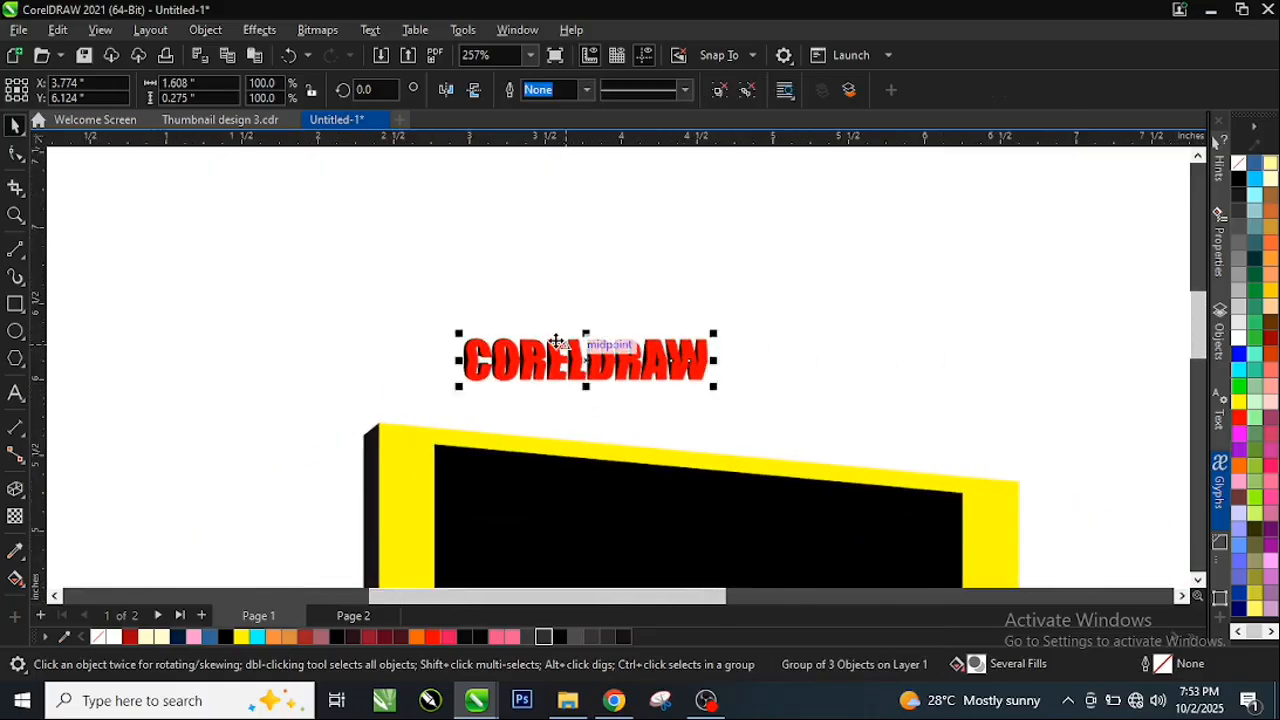
scroll(726, 556, "up", 3)
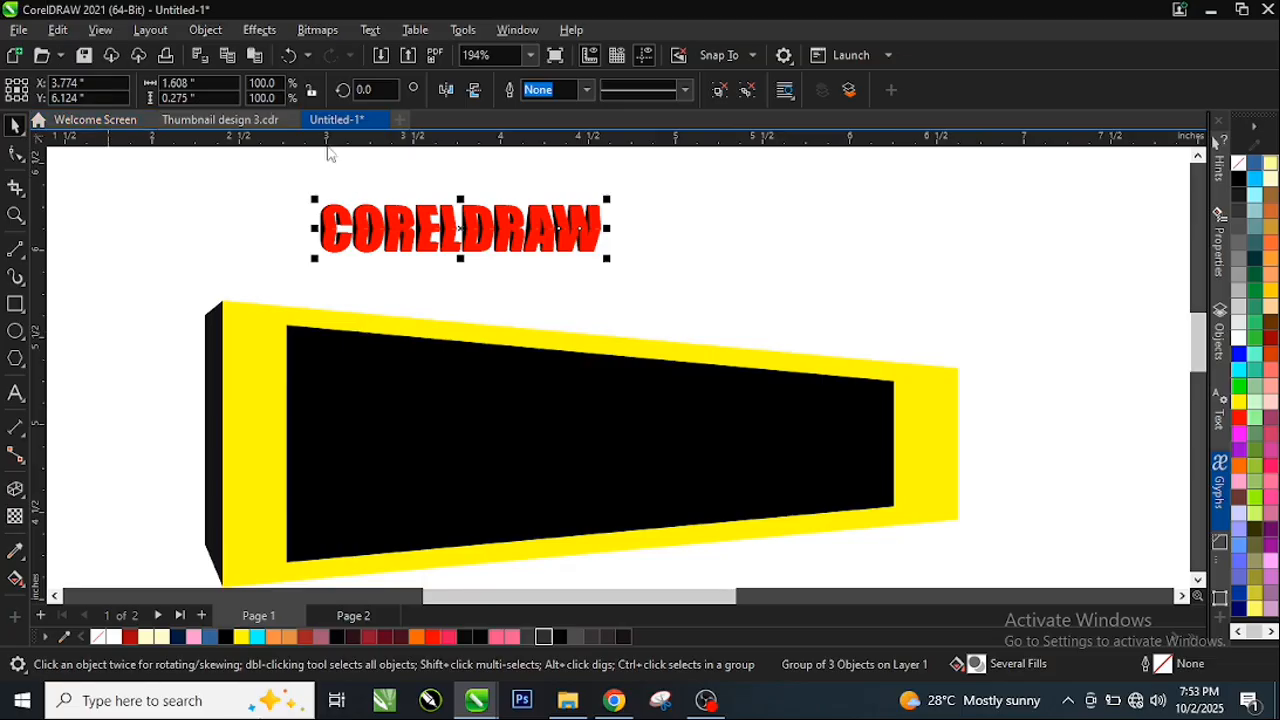
left_click(206, 31)
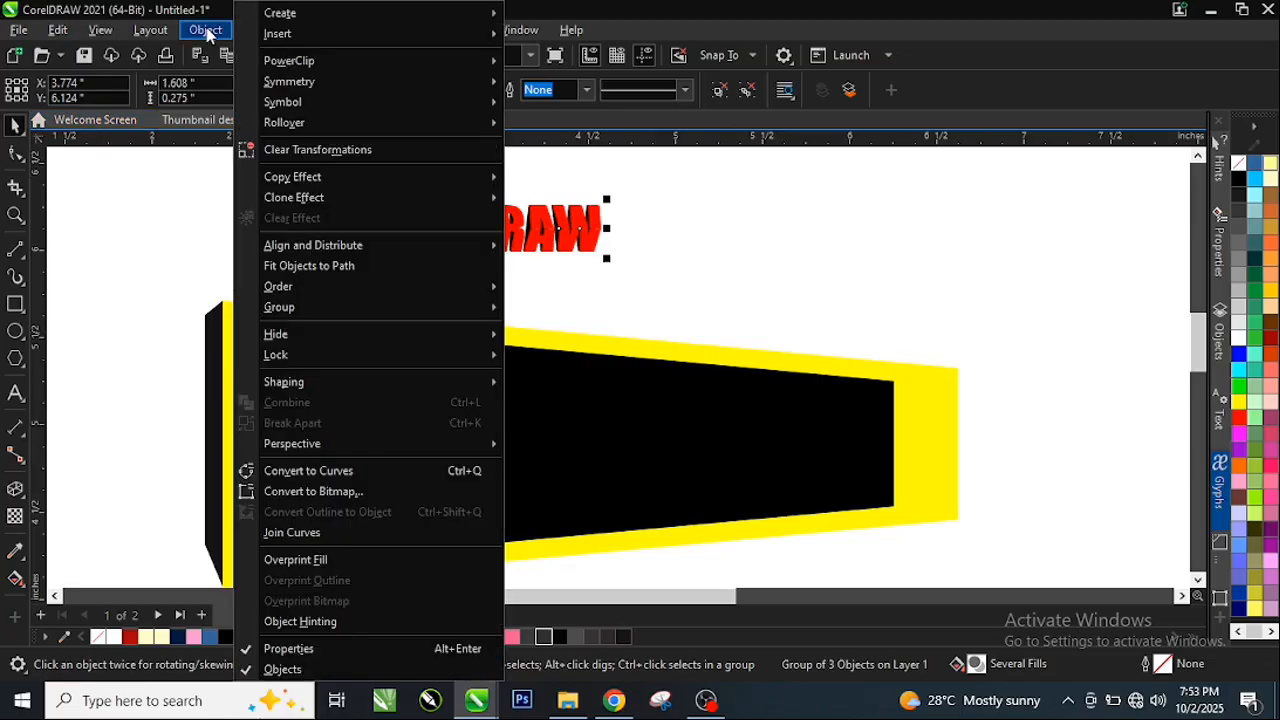
mouse_move(310, 444)
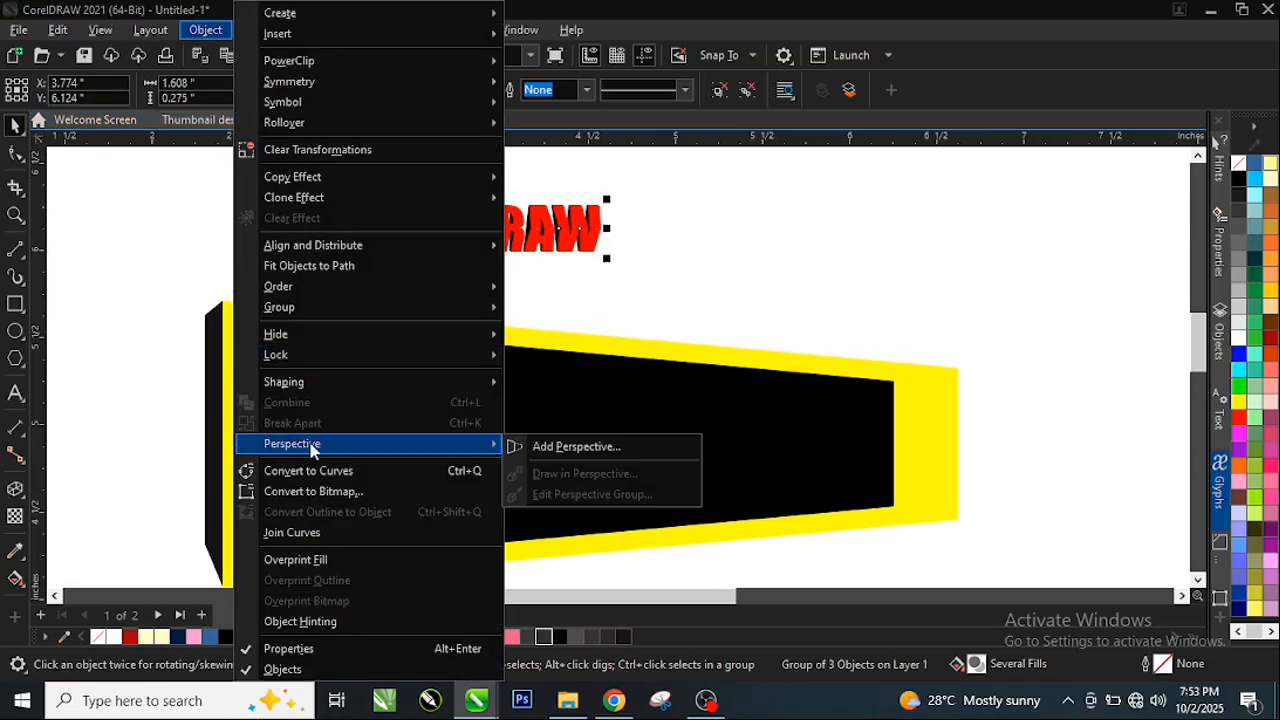
left_click(568, 447)
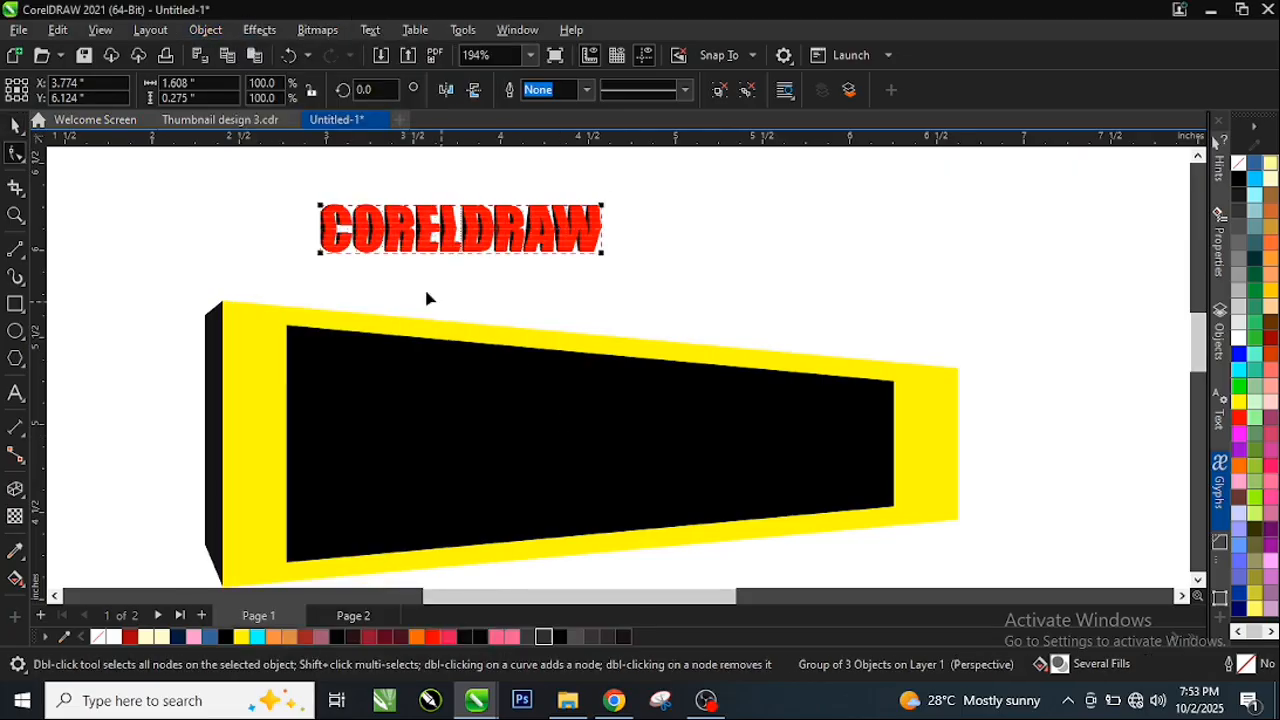
left_click_drag(317, 252, 291, 557)
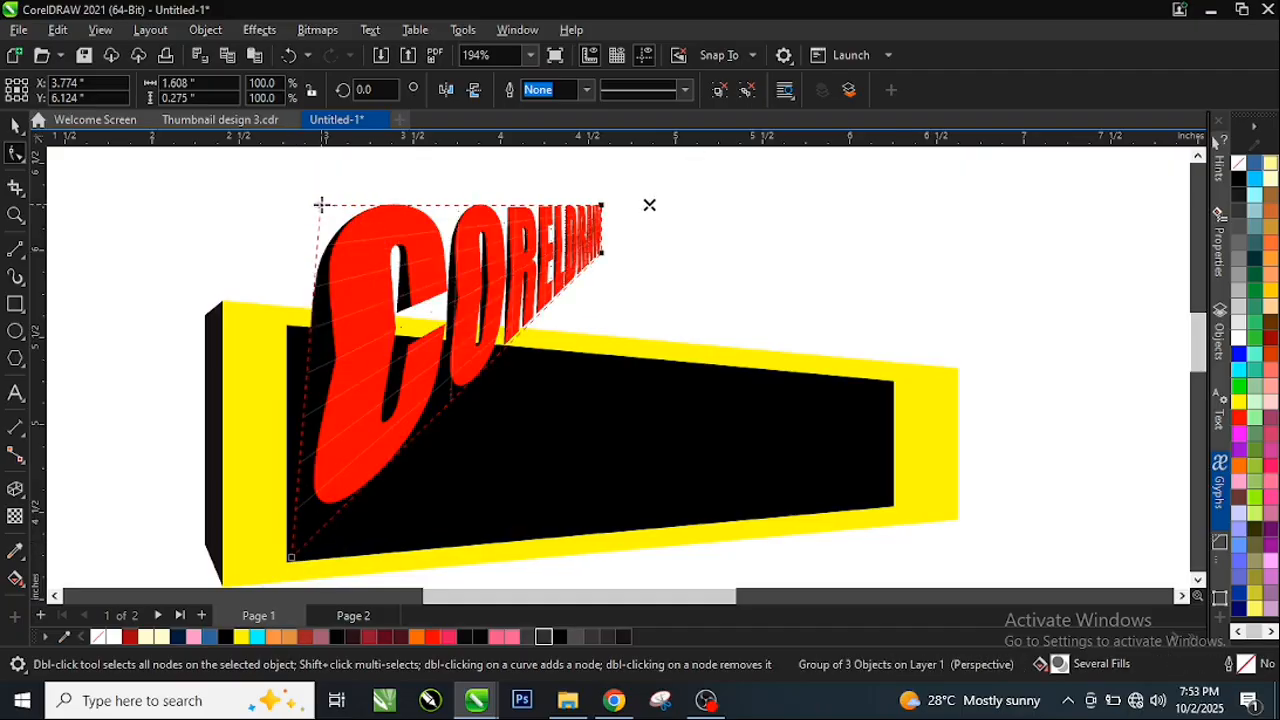
left_click_drag(325, 205, 291, 333)
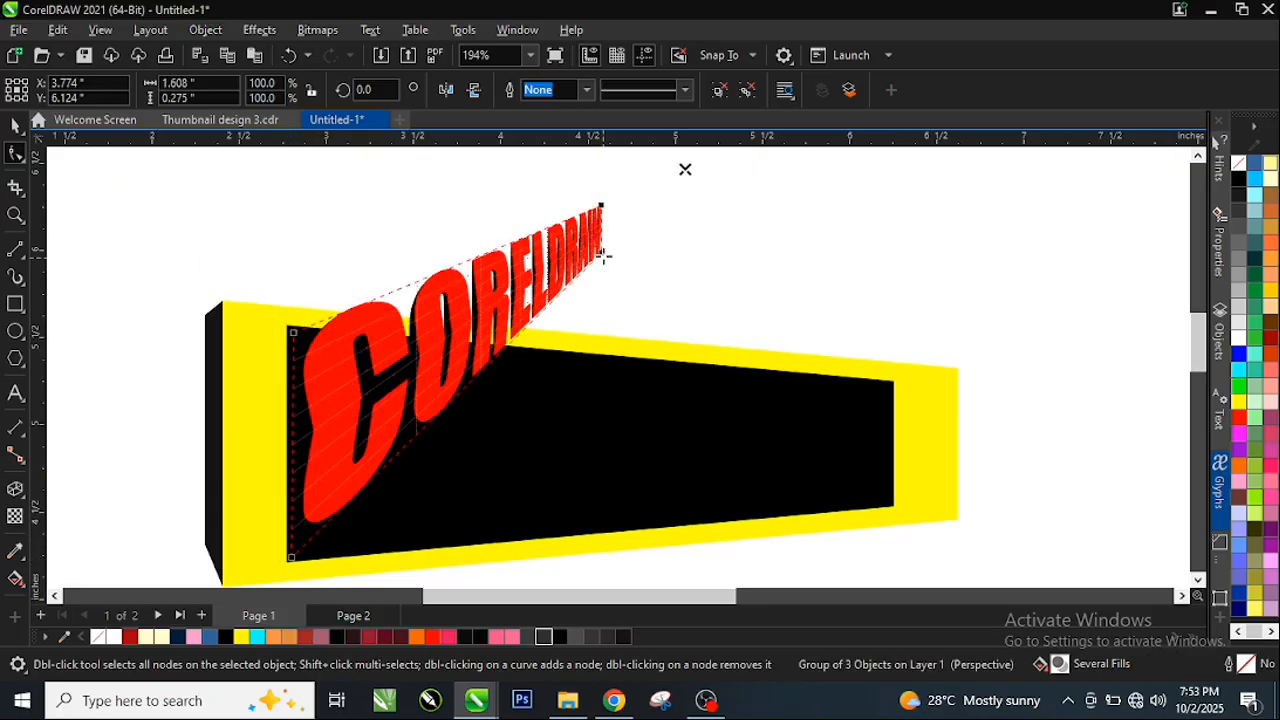
left_click_drag(605, 265, 892, 507)
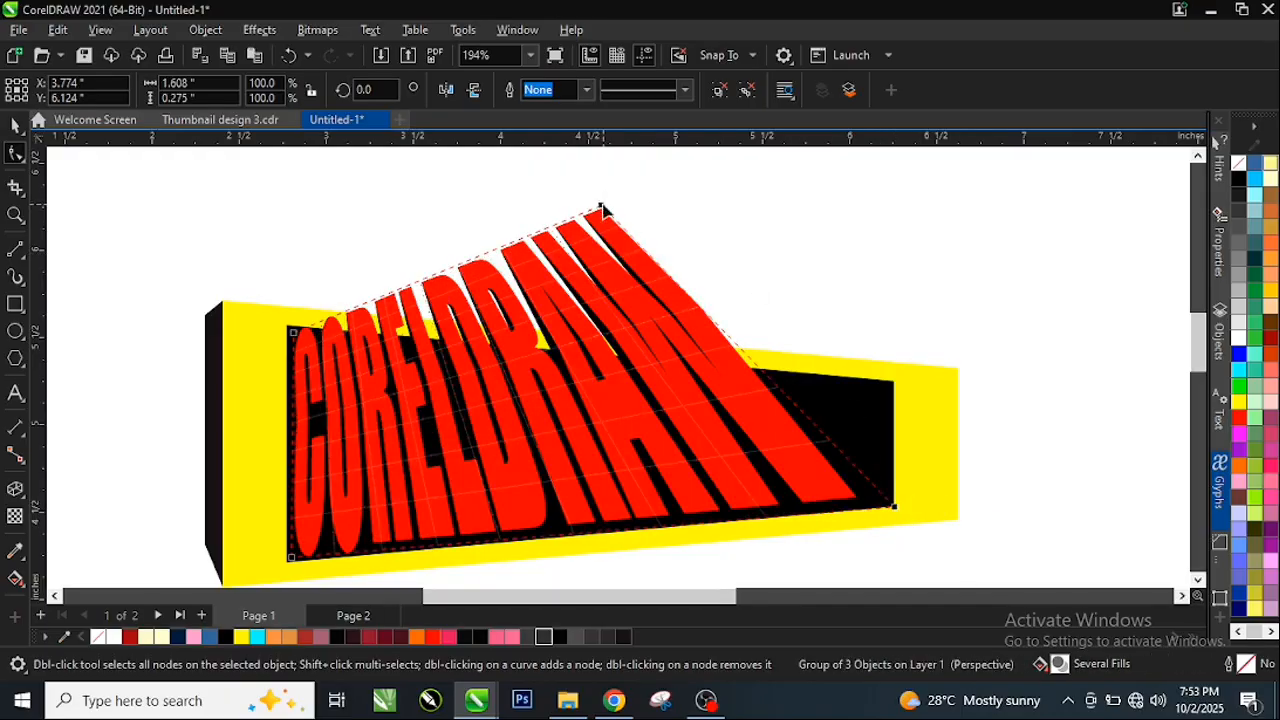
left_click_drag(601, 208, 890, 385)
scroll(620, 374, "down", 1)
scroll(424, 494, "up", 1)
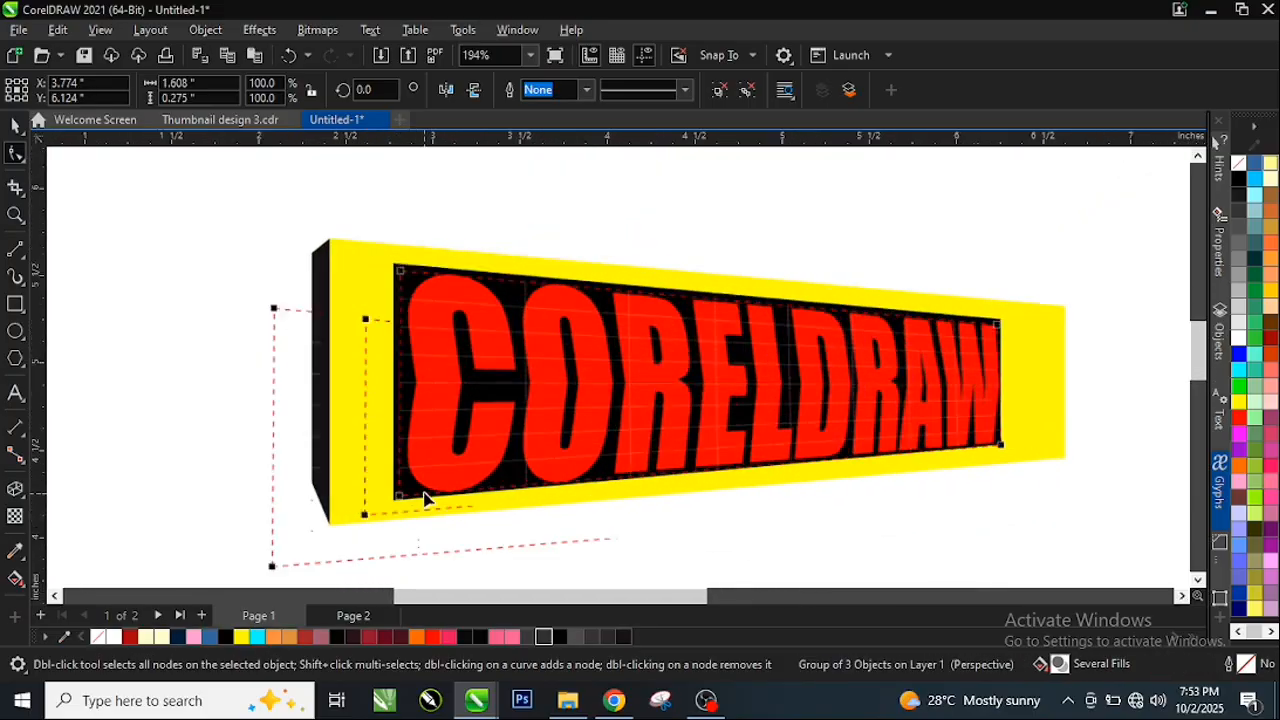
Fine-tune the text's perspective corners so they sit closer to the black panel's corners, and finish the perspective edit
scroll(424, 494, "up", 1)
left_click_drag(389, 497, 383, 502)
scroll(421, 464, "down", 1)
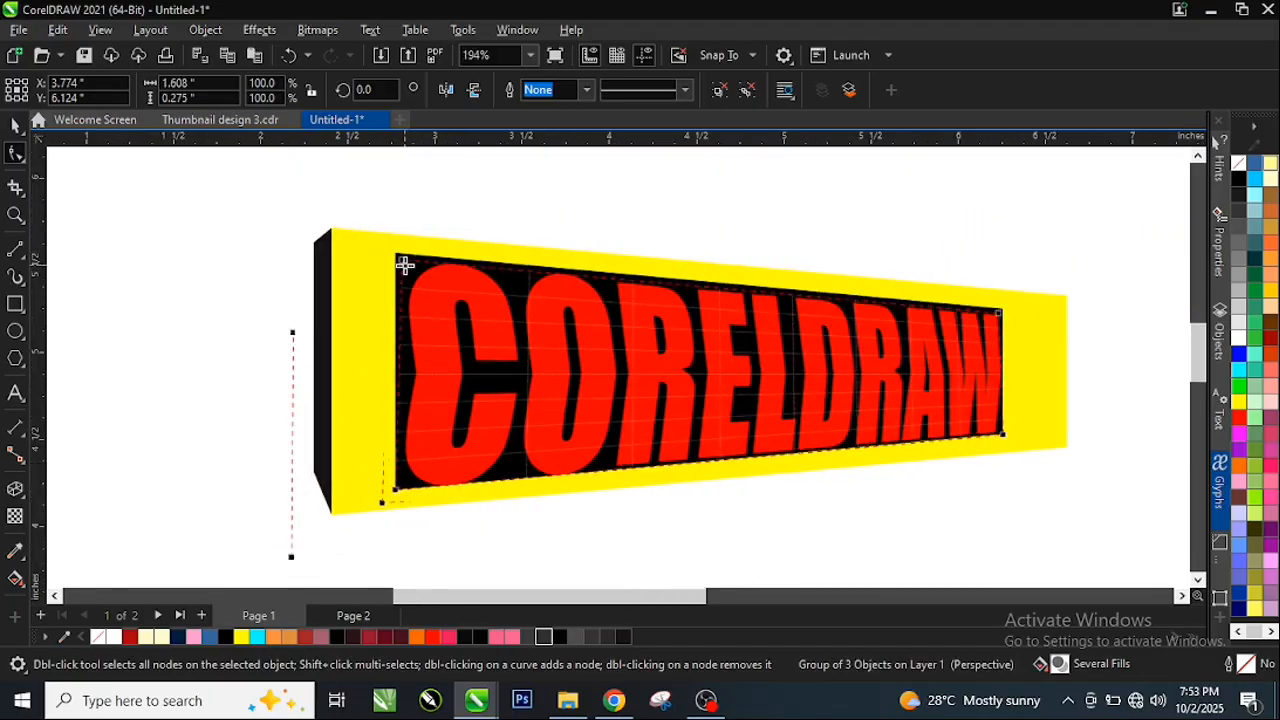
left_click_drag(404, 262, 407, 270)
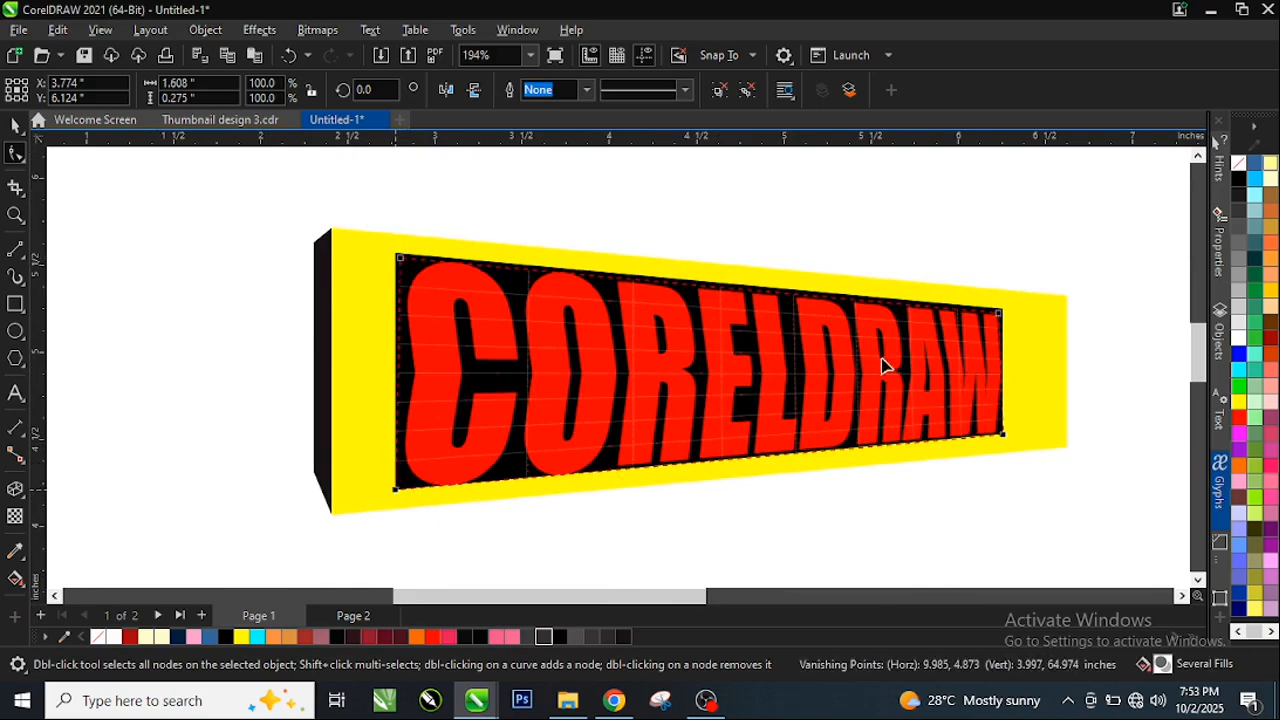
scroll(1030, 325, "up", 2)
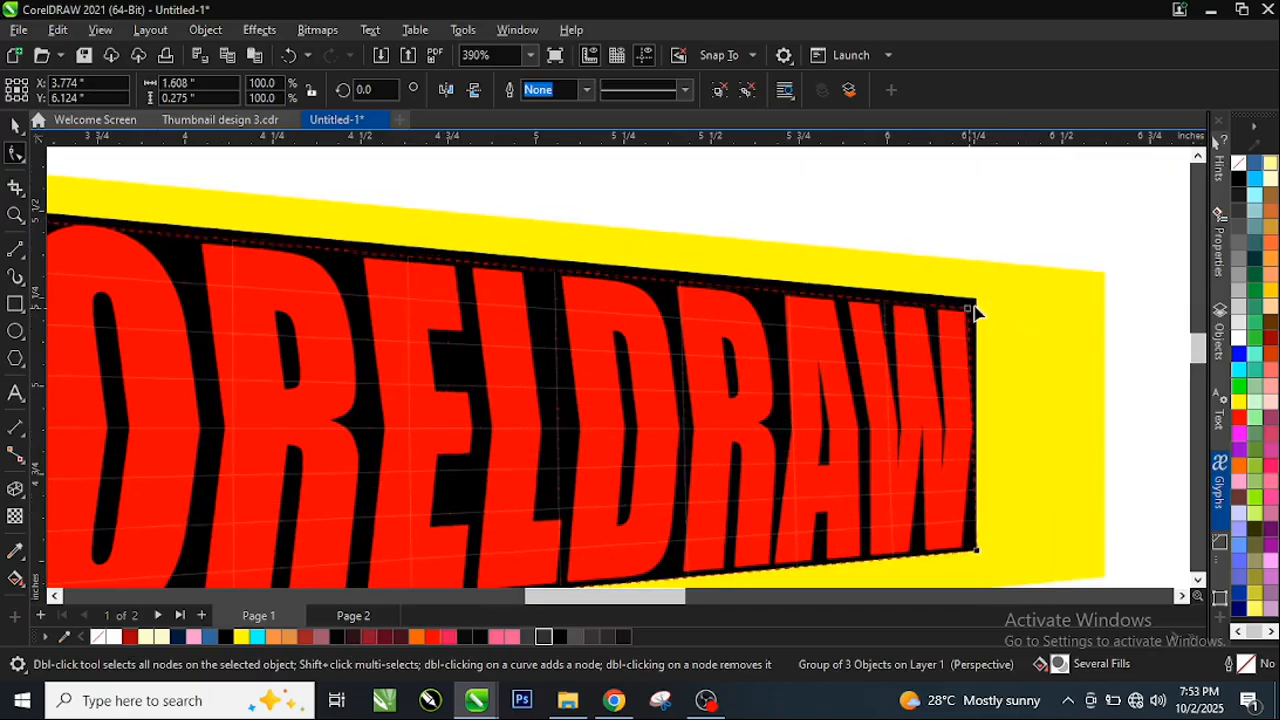
left_click_drag(968, 308, 977, 303)
scroll(880, 434, "down", 3)
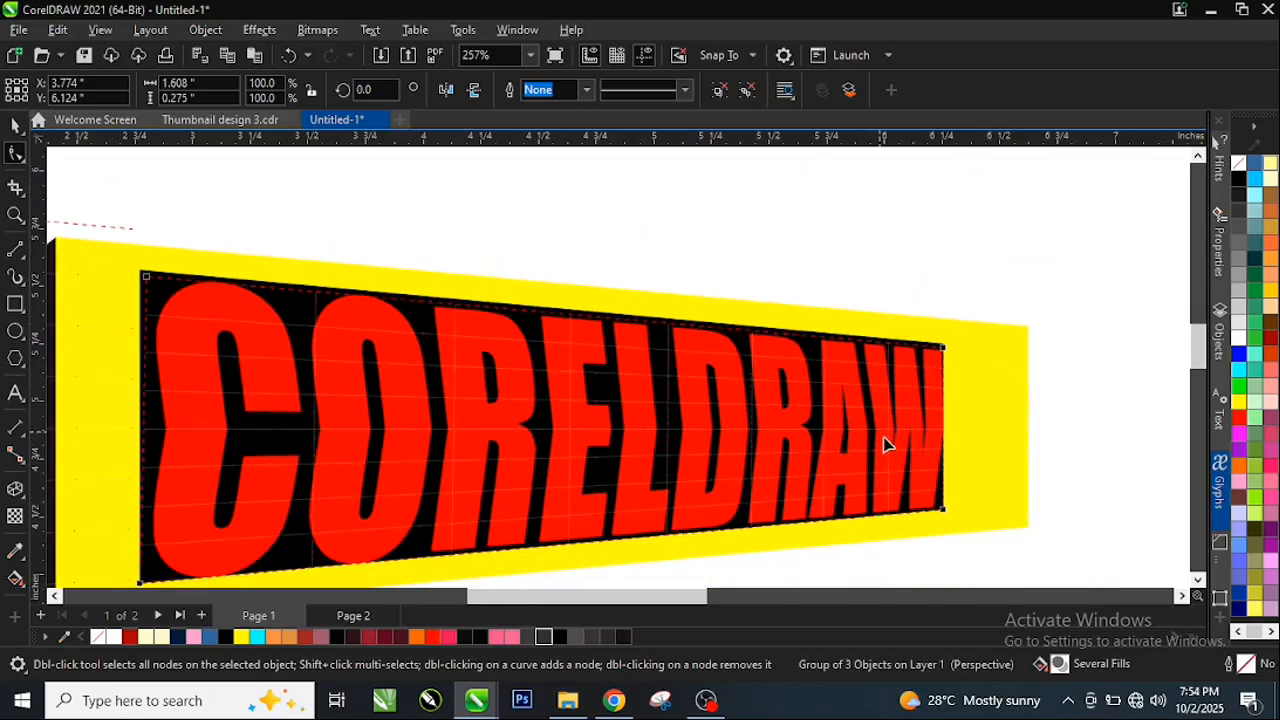
key("space")
key("Escape")
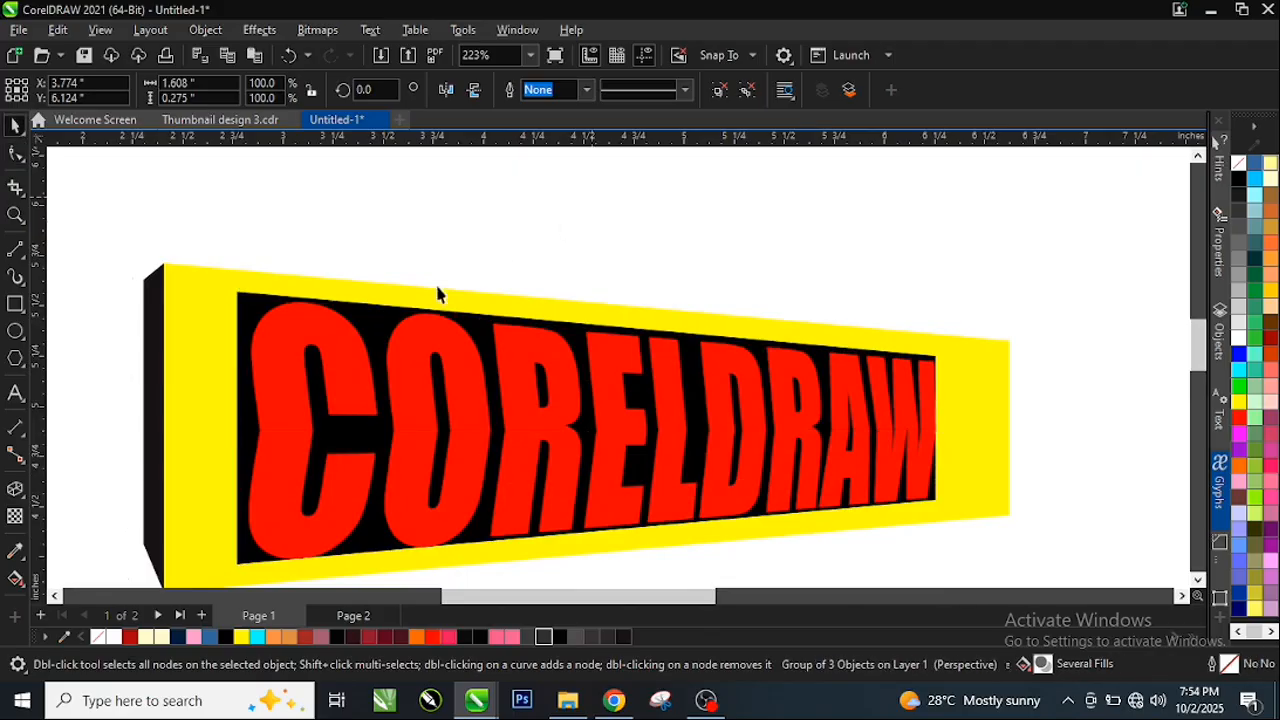
Pull the black panel out from behind the text and delete it, leaving the lettering on the yellow face
left_click(362, 313)
left_click_drag(404, 312, 529, 209)
right_click(516, 231)
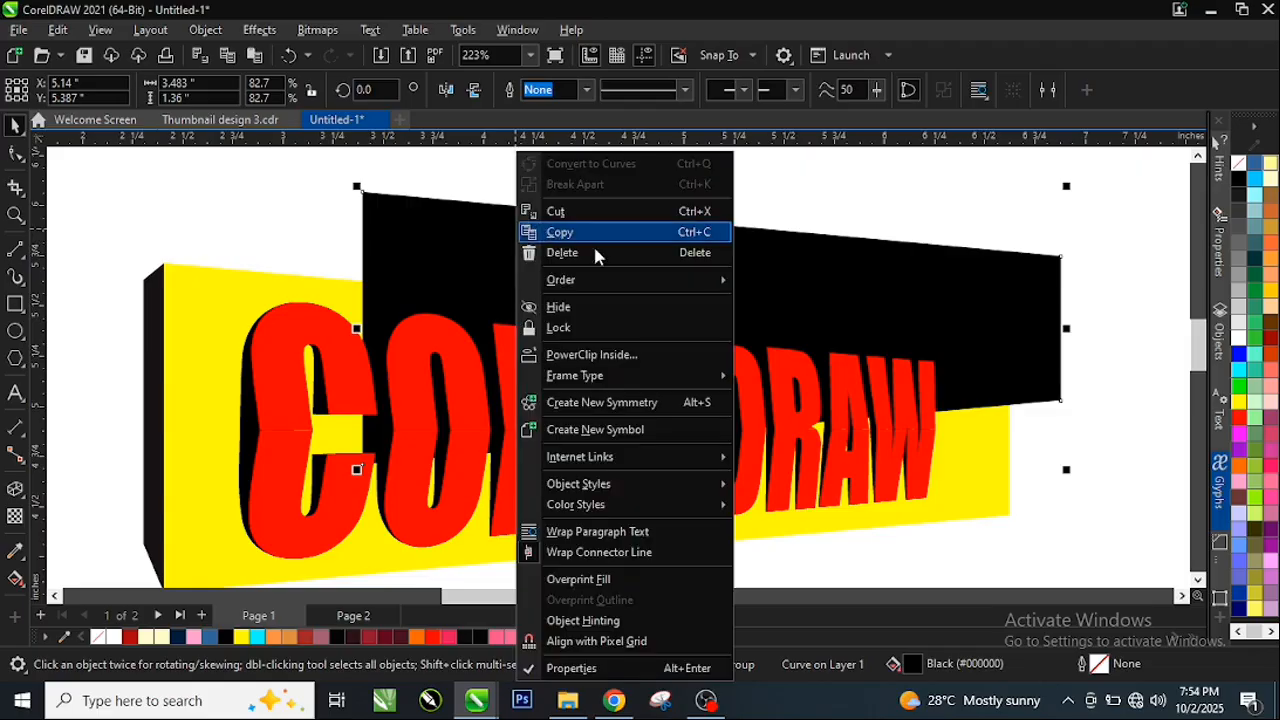
left_click(587, 255)
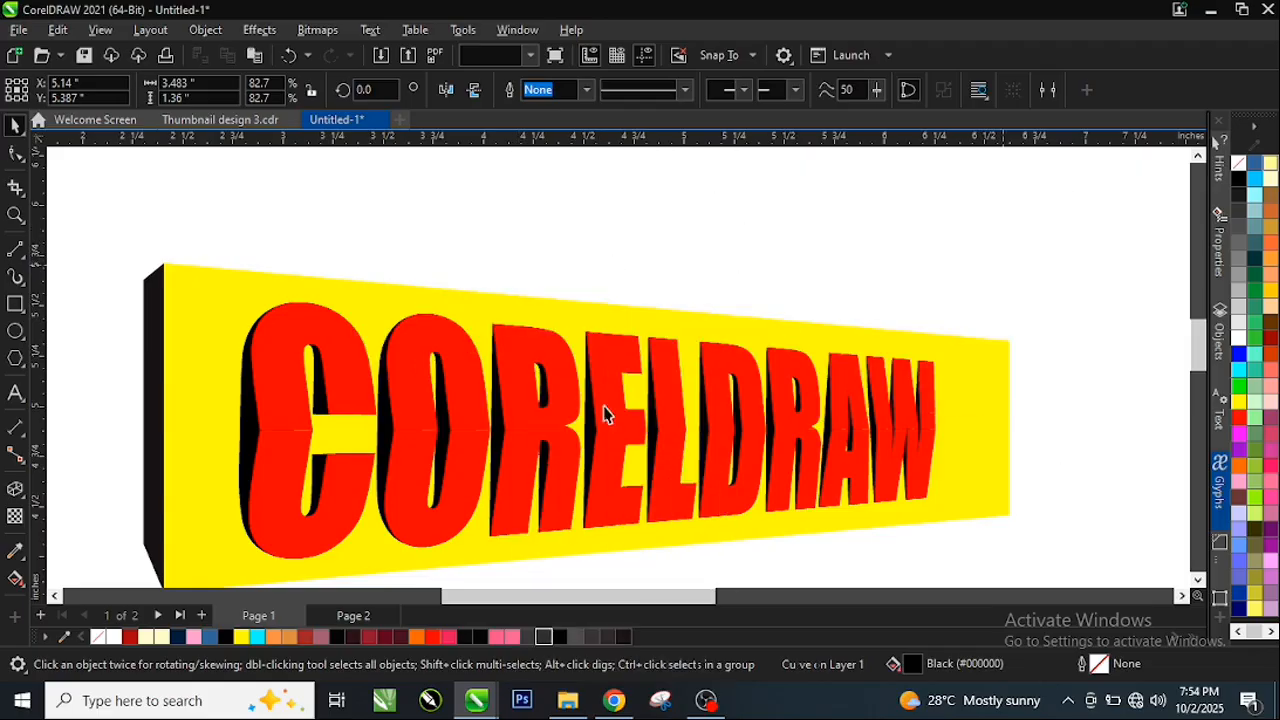
Frame the whole sign closely to examine the folded lettering against the yellow face
scroll(414, 353, "down", 1)
left_click(15, 214)
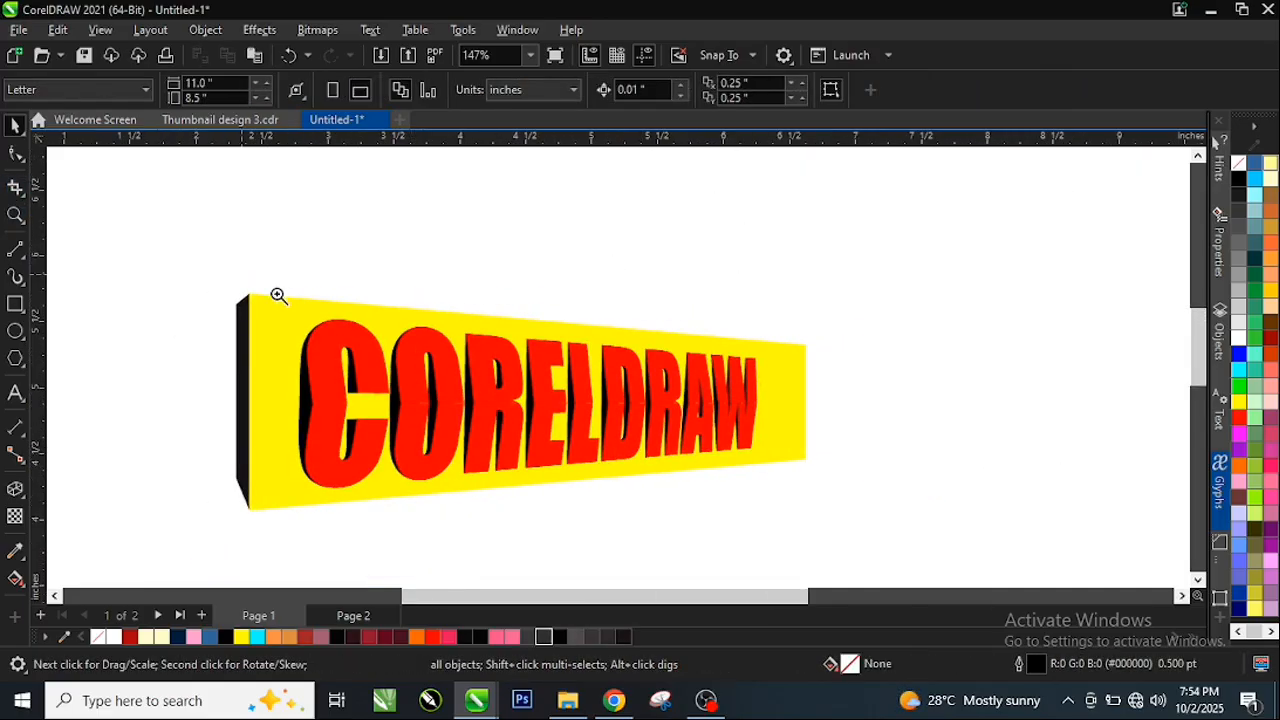
left_click_drag(211, 272, 832, 511)
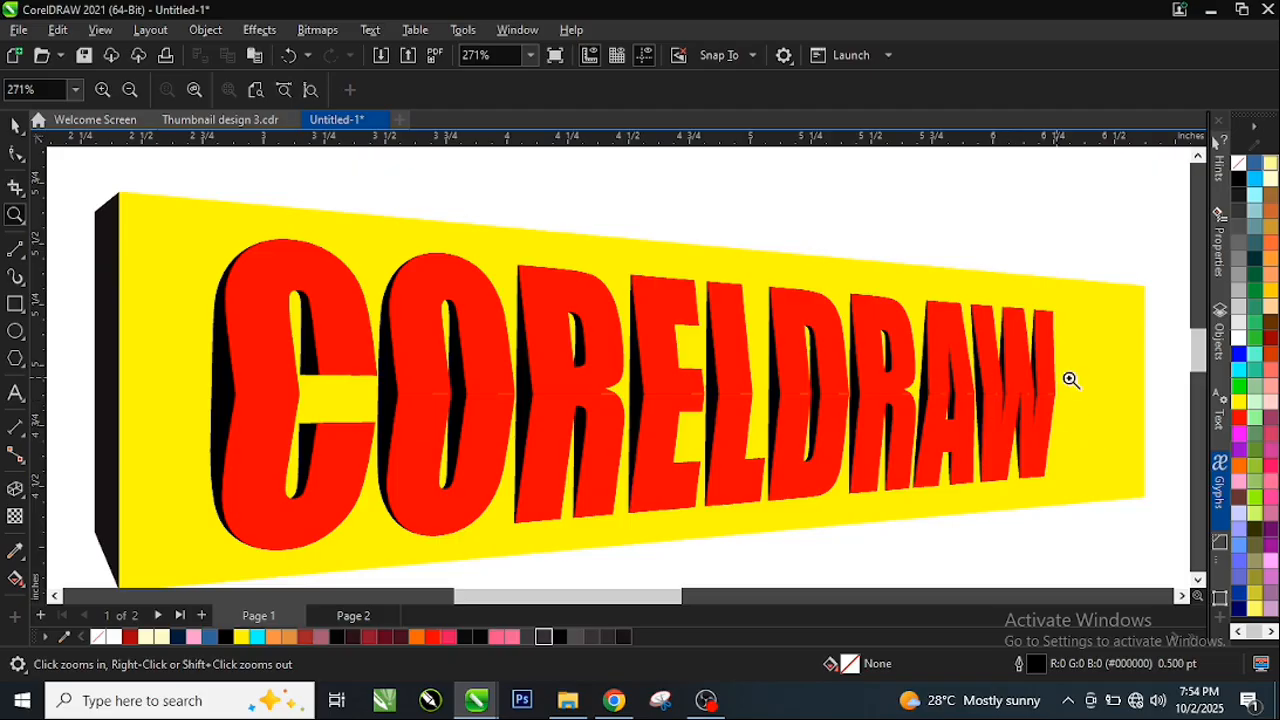
key("space")
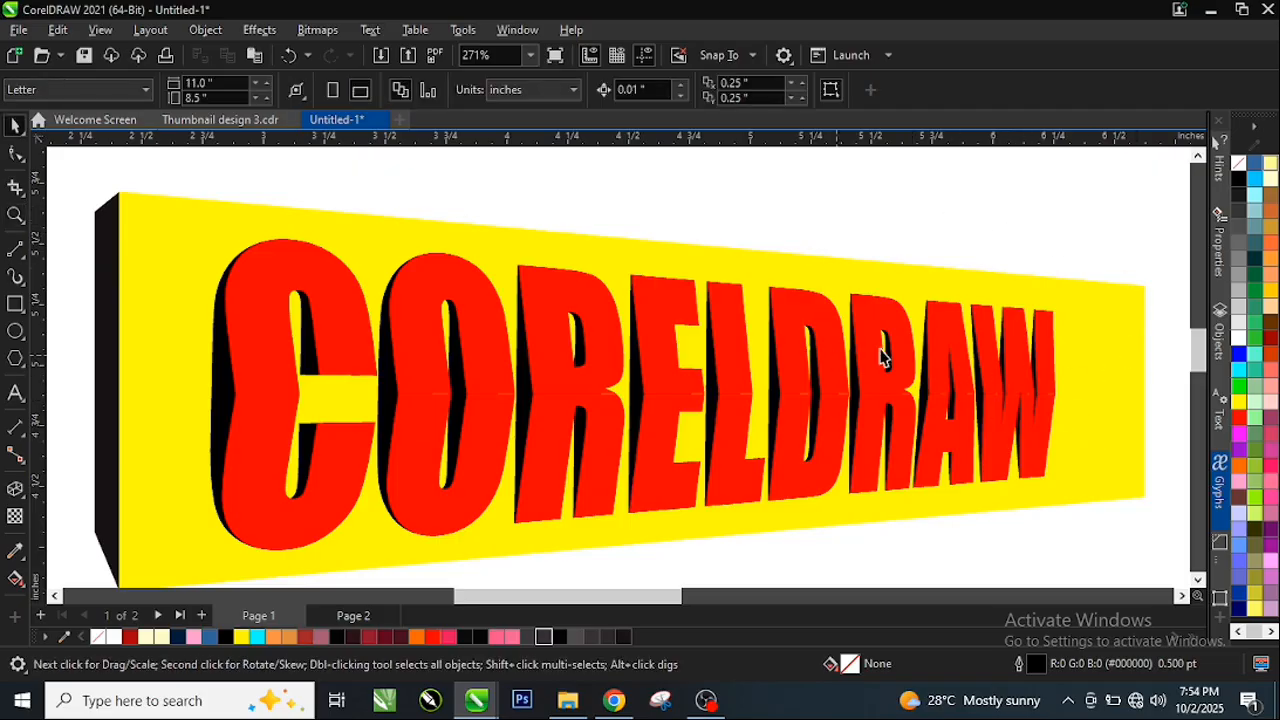